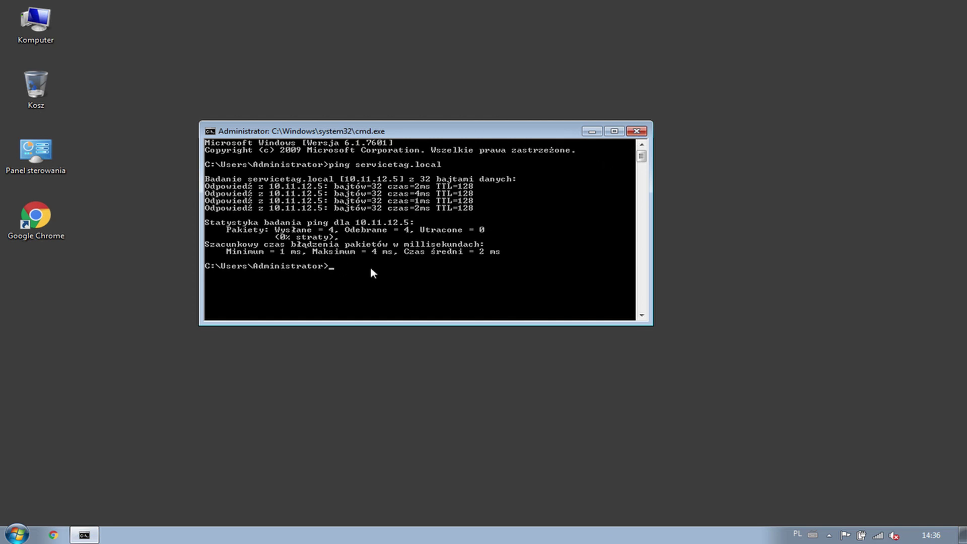
# Ping 10.11.12.3 until it reports destination host unreachable, stop it, and close Command Prompt.
pyautogui.write('ping 10.11.12.3')
pyautogui.press('Return')
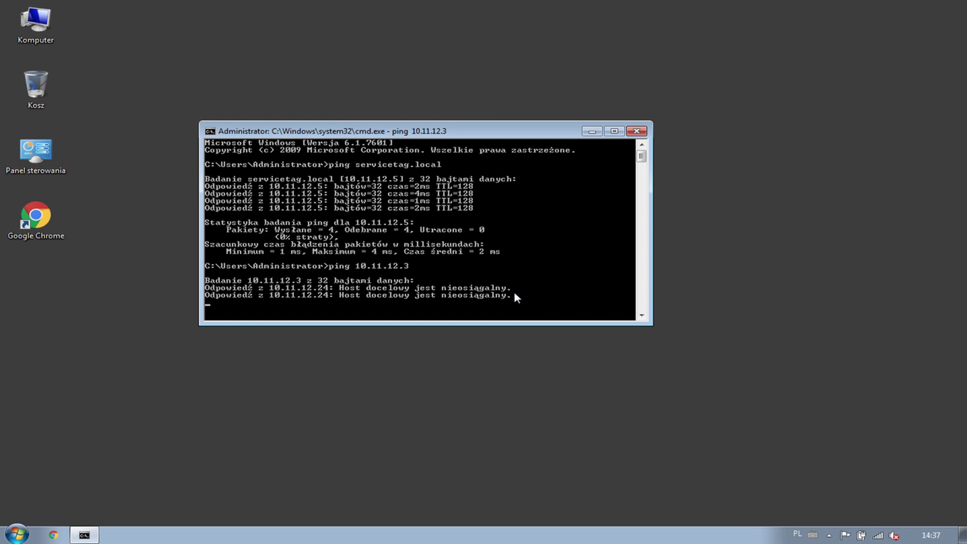
pyautogui.hotkey('ctrl', 'c')
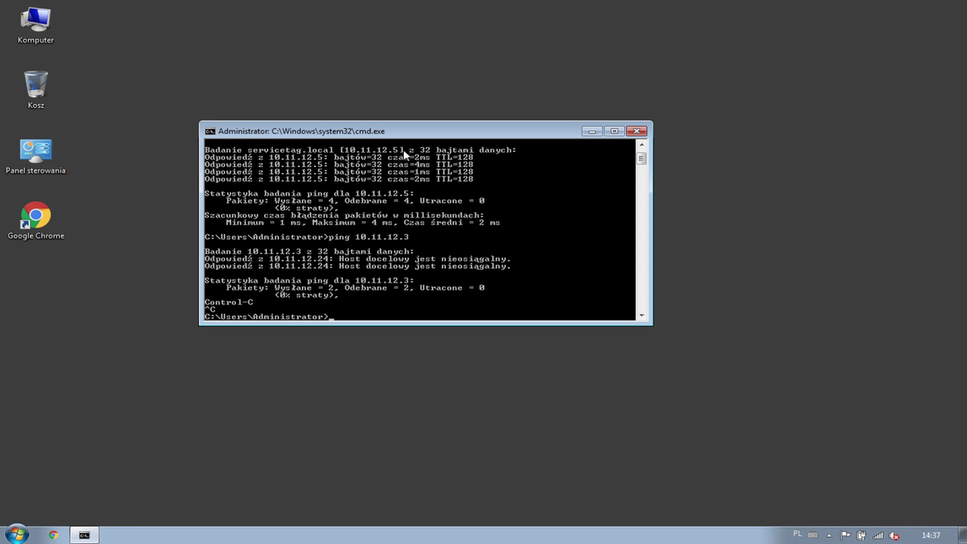
pyautogui.click(636, 132)
pyautogui.click(48, 35)
# Review the stored user profiles, then show the computer name page (Toshiba, workgroup SERVICETAG).
pyautogui.rightClick(50, 35)
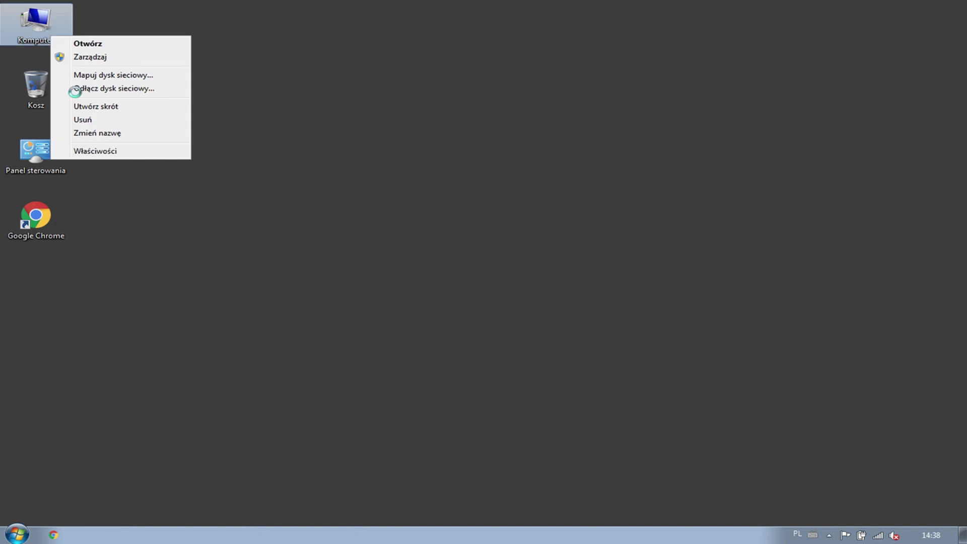
pyautogui.click(96, 152)
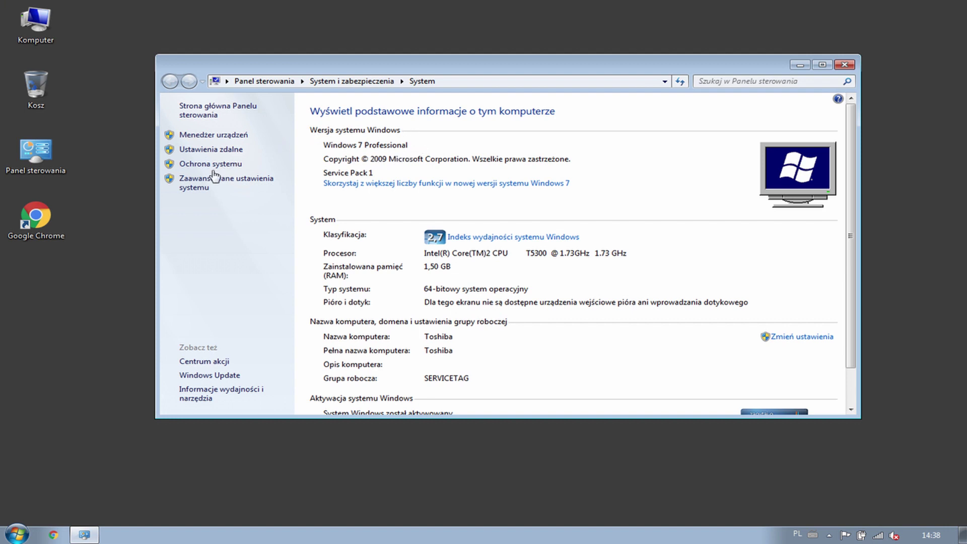
pyautogui.click(209, 184)
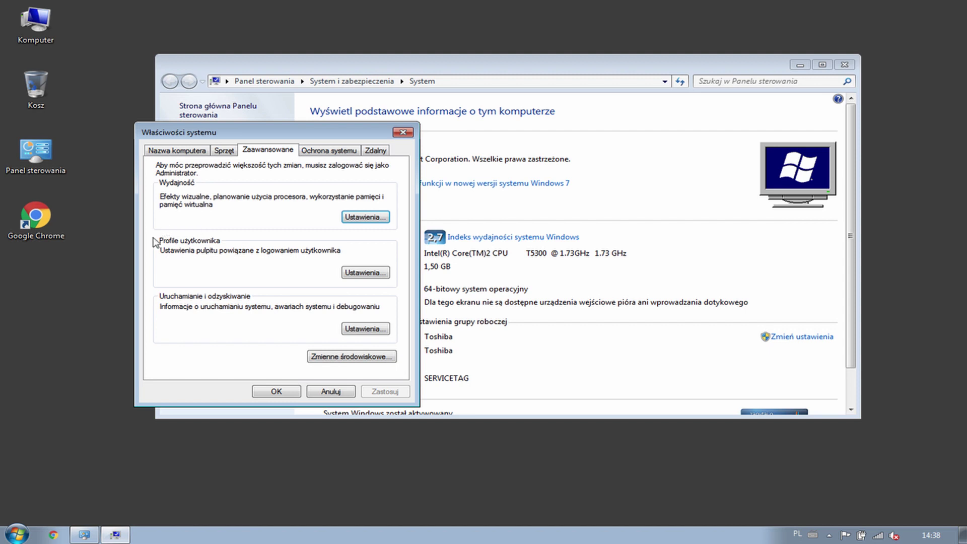
pyautogui.click(367, 274)
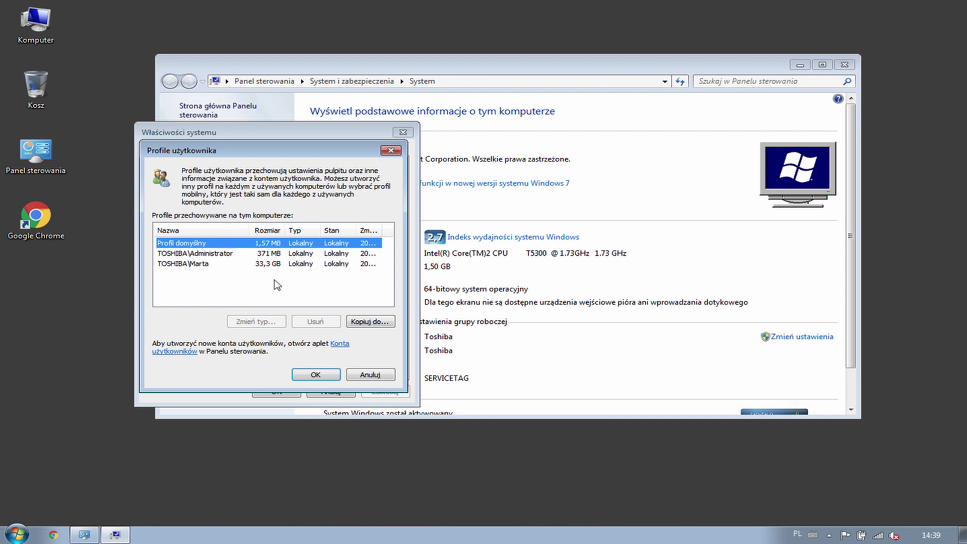
pyautogui.click(316, 375)
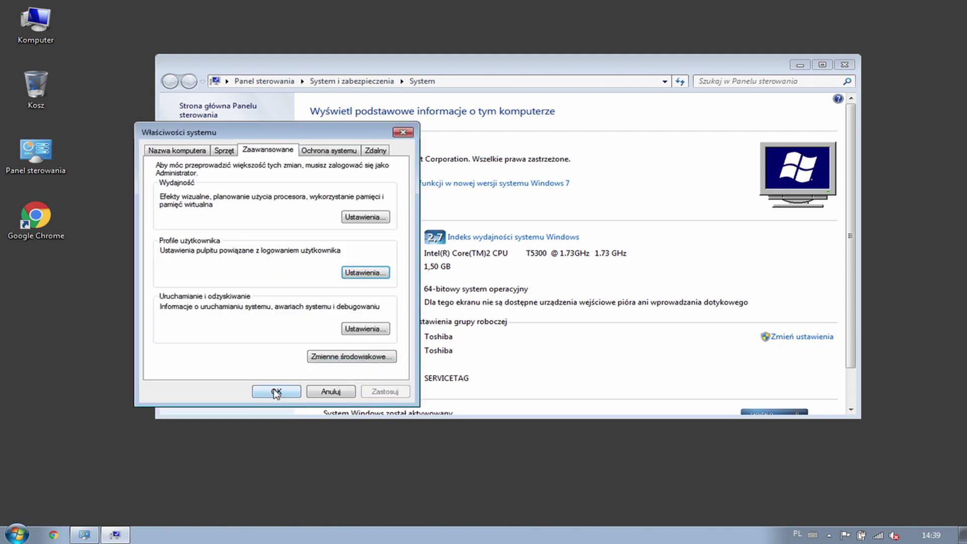
pyautogui.click(195, 152)
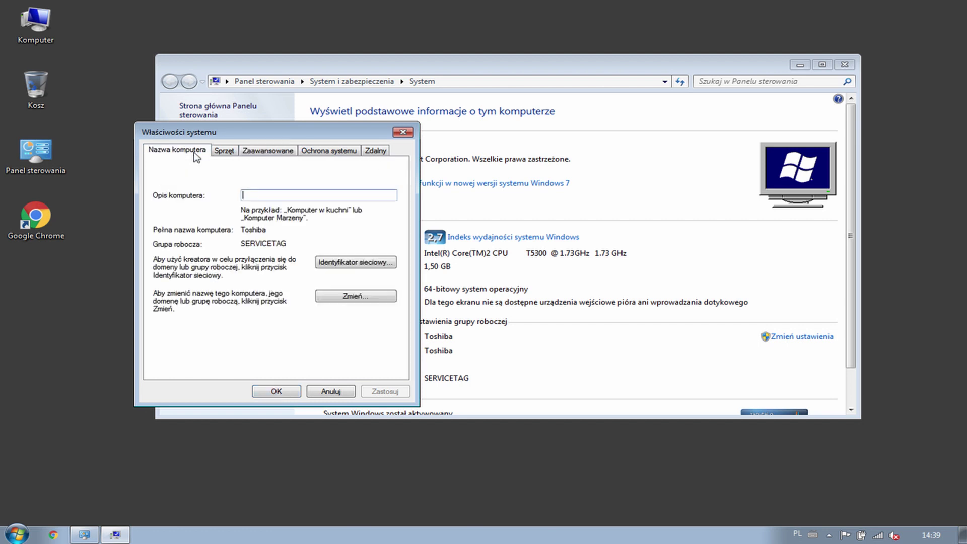
# Switch Toshiba's membership from workgroup to the servicetag.local domain.
pyautogui.click(352, 298)
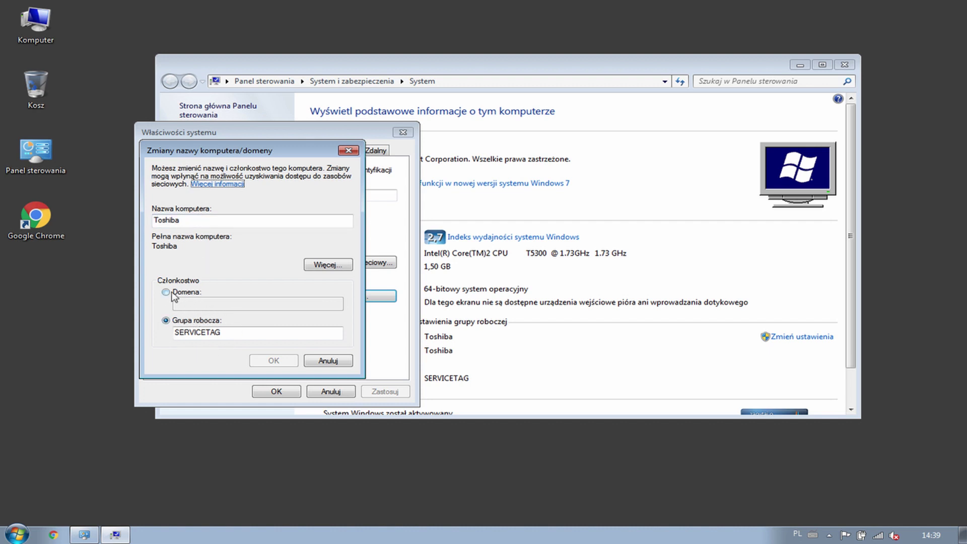
pyautogui.click(166, 292)
pyautogui.click(203, 305)
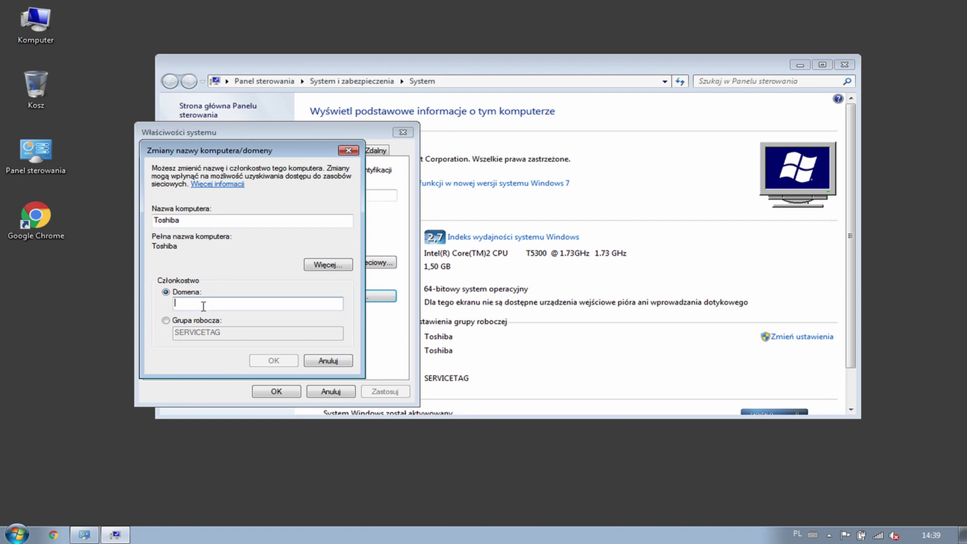
pyautogui.write('servicetalocal')
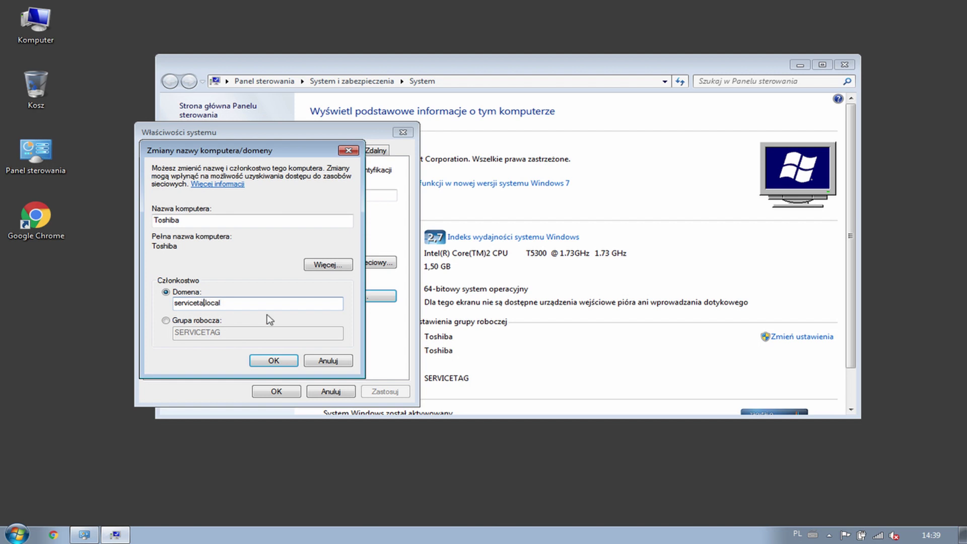
pyautogui.write('g.')
pyautogui.click(272, 360)
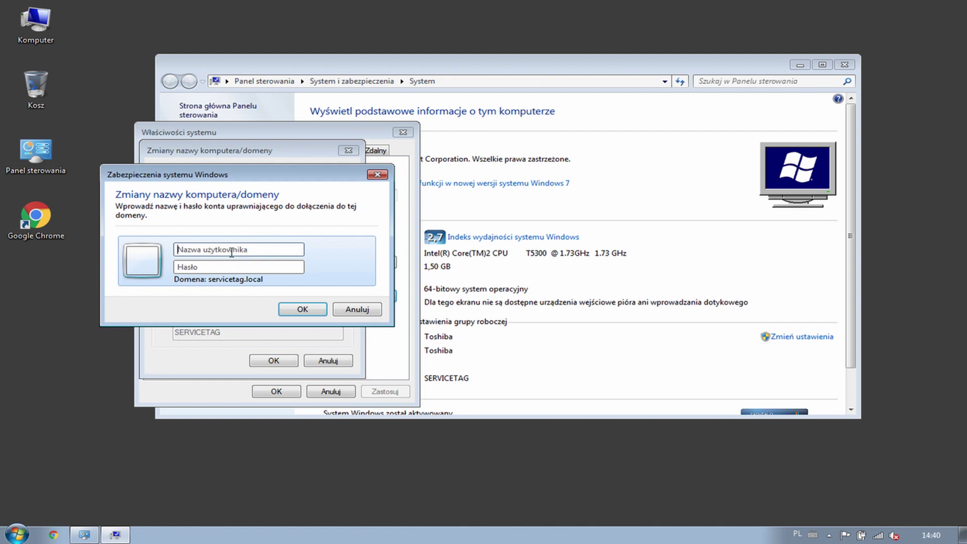
# Authenticate with a domain account, acknowledge the welcome and restart notices, and restart now.
pyautogui.click(255, 247)
pyautogui.write('remi*')
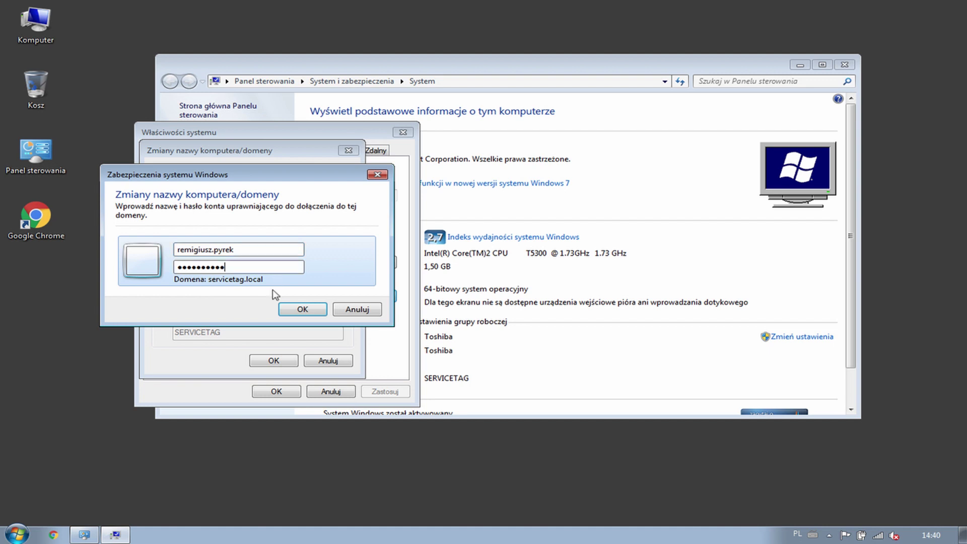
pyautogui.click(297, 307)
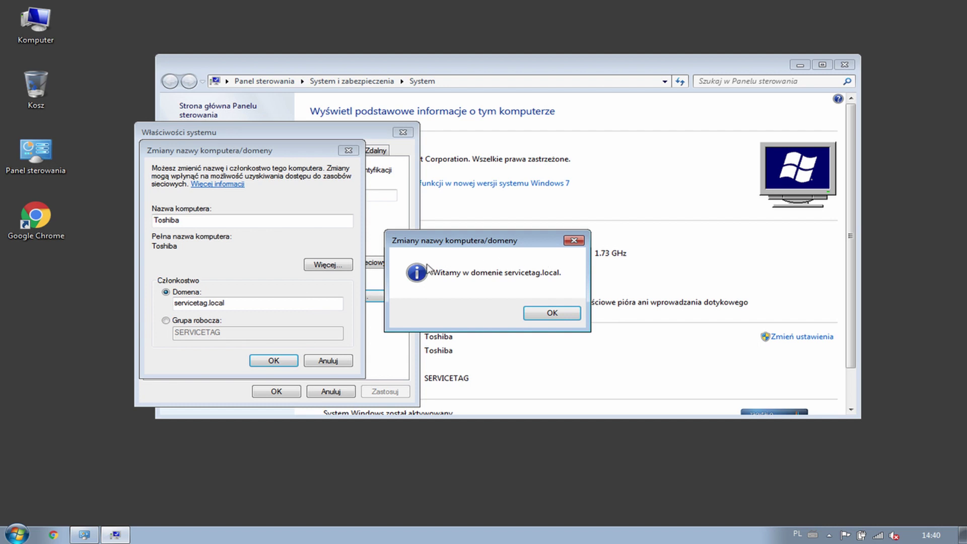
pyautogui.click(551, 313)
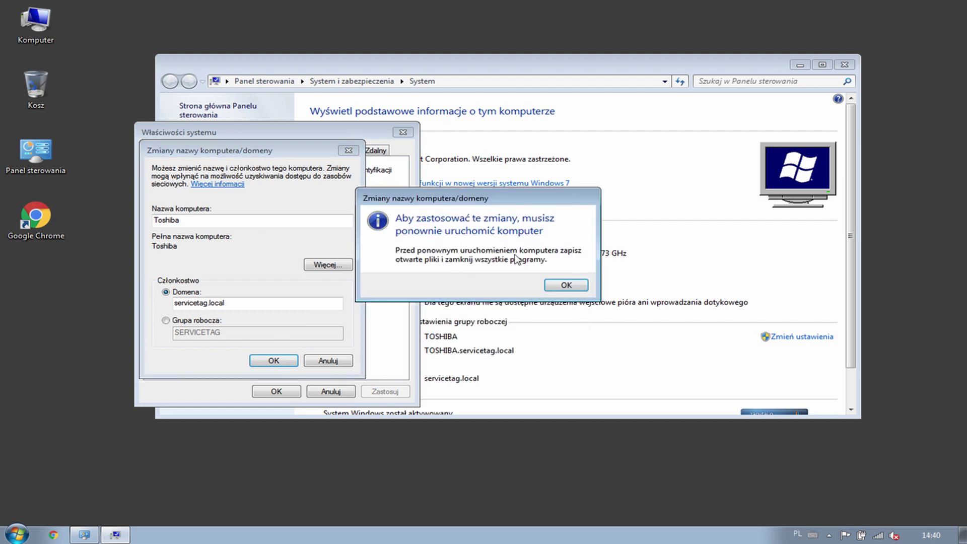
pyautogui.click(565, 285)
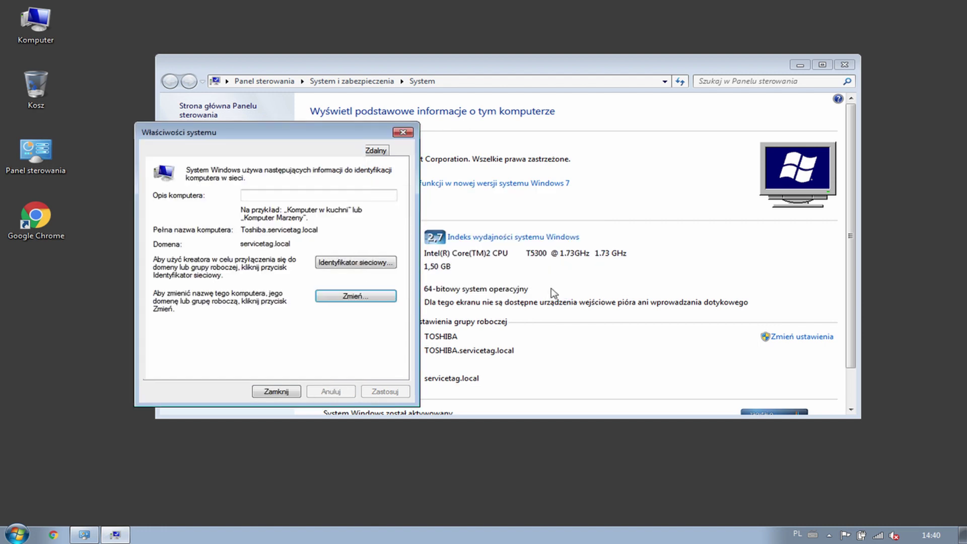
pyautogui.click(274, 392)
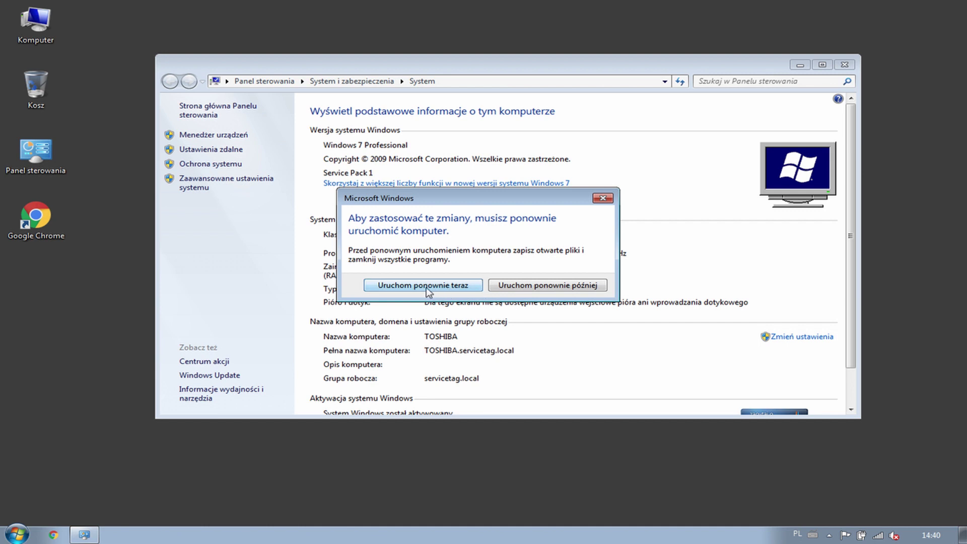
pyautogui.click(456, 285)
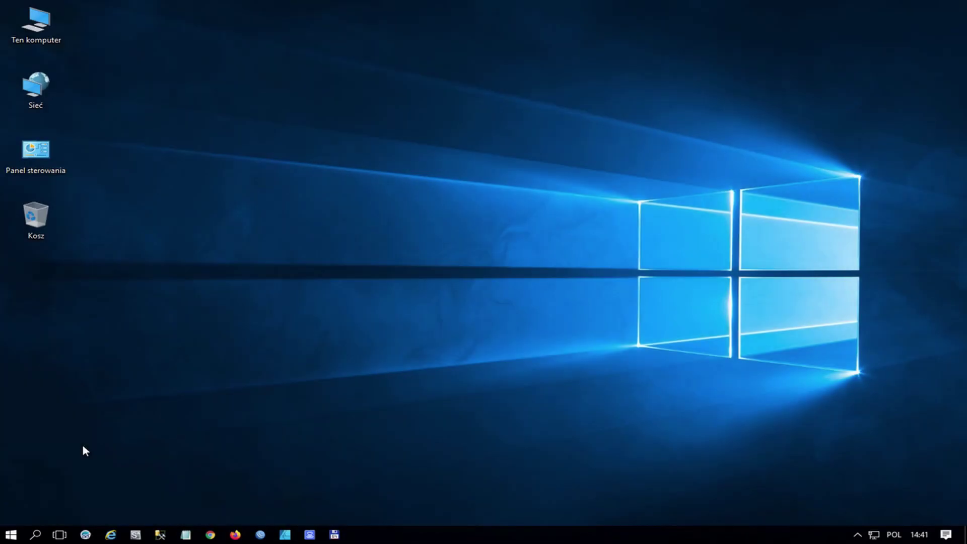
# Launch an empty Microsoft Management Console with the mmc command from Run.
pyautogui.press('super+r')
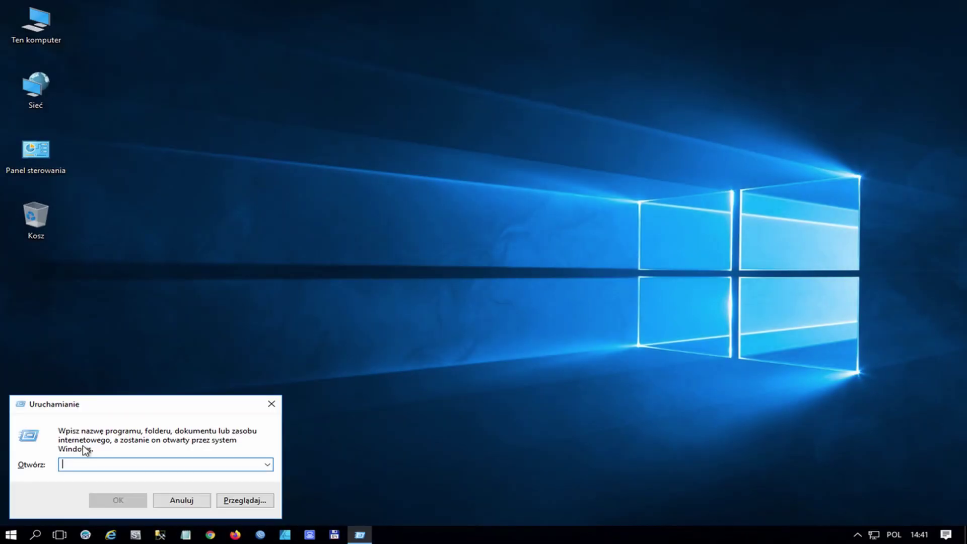
pyautogui.write('mmc')
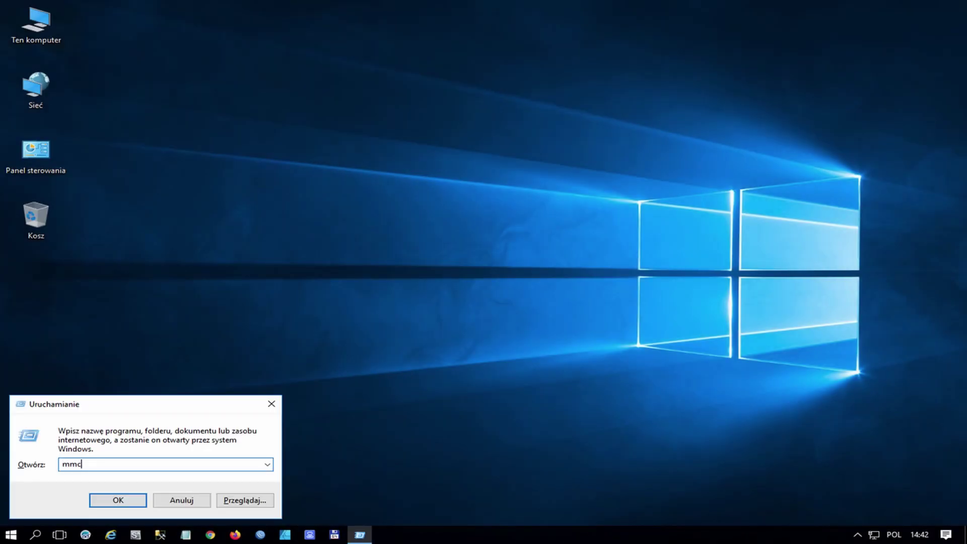
pyautogui.press('Return')
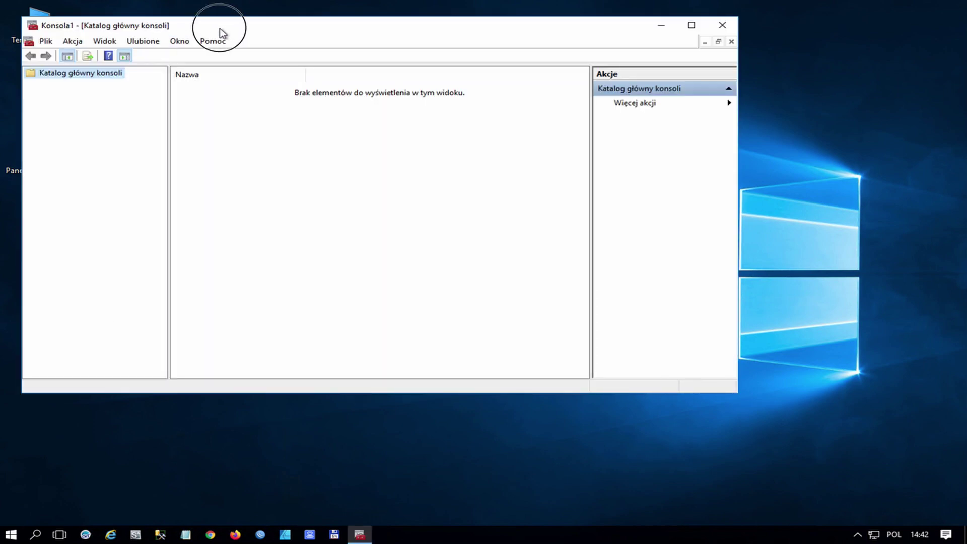
pyautogui.moveTo(218, 28); pyautogui.dragTo(282, 50)
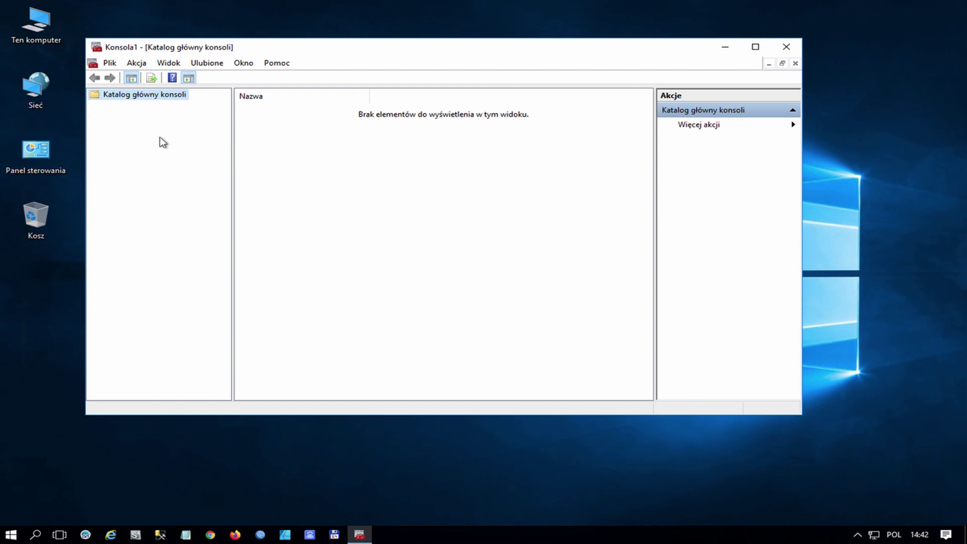
# Add the Active Directory Users and Computers snap-in to the console.
pyautogui.click(110, 63)
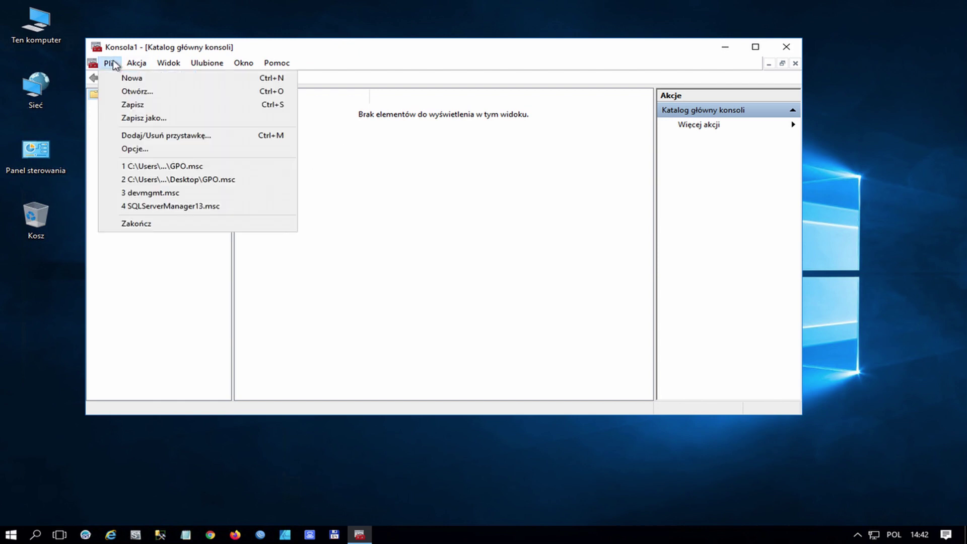
pyautogui.click(173, 140)
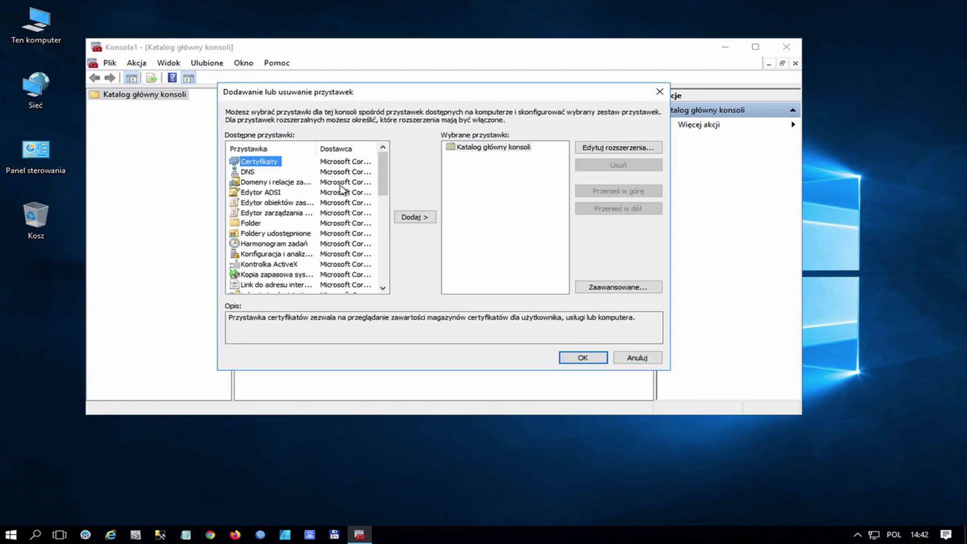
pyautogui.moveTo(383, 255); pyautogui.dragTo(382, 281)
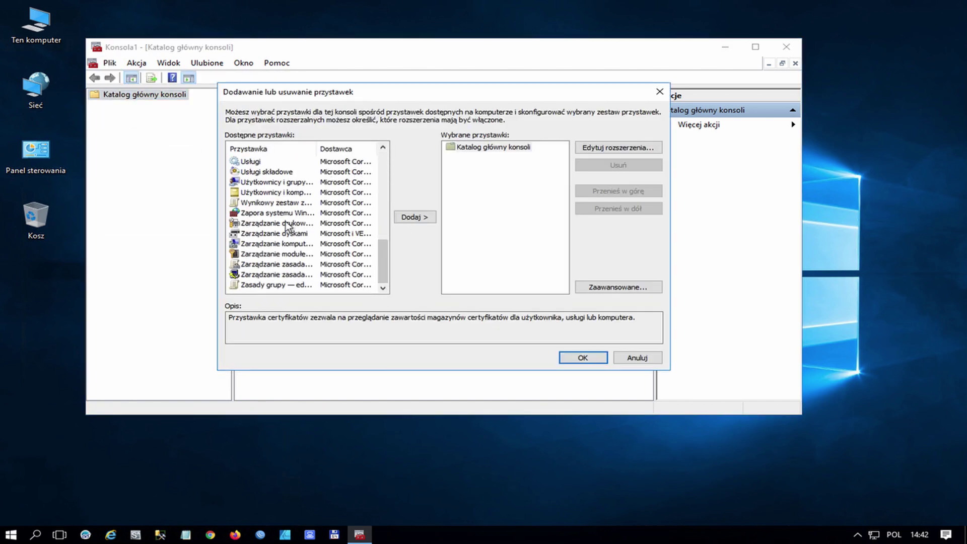
pyautogui.click(280, 193)
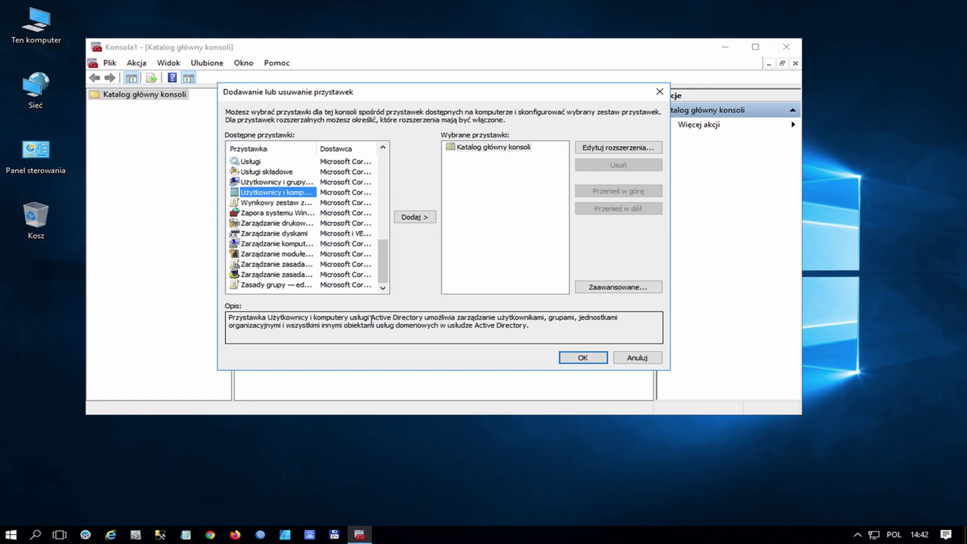
pyautogui.click(417, 218)
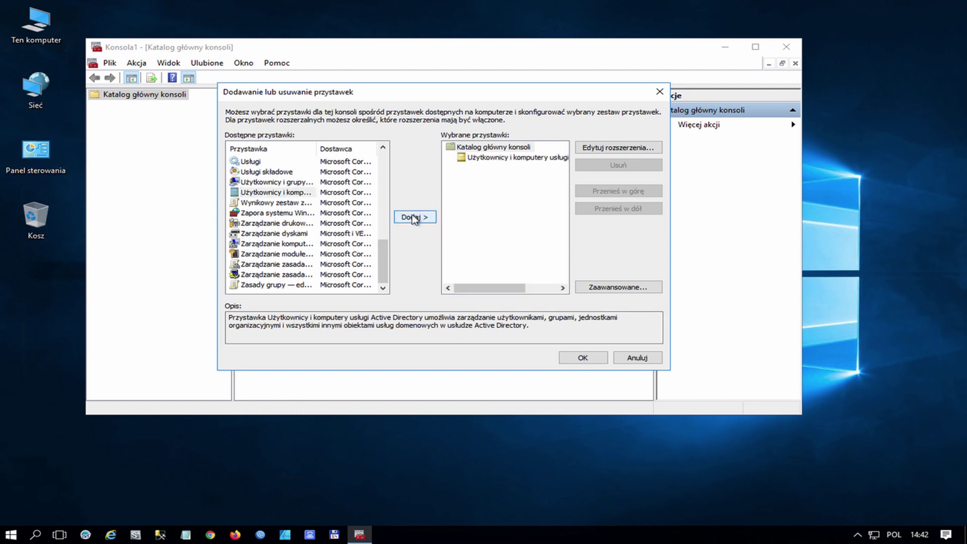
pyautogui.click(582, 359)
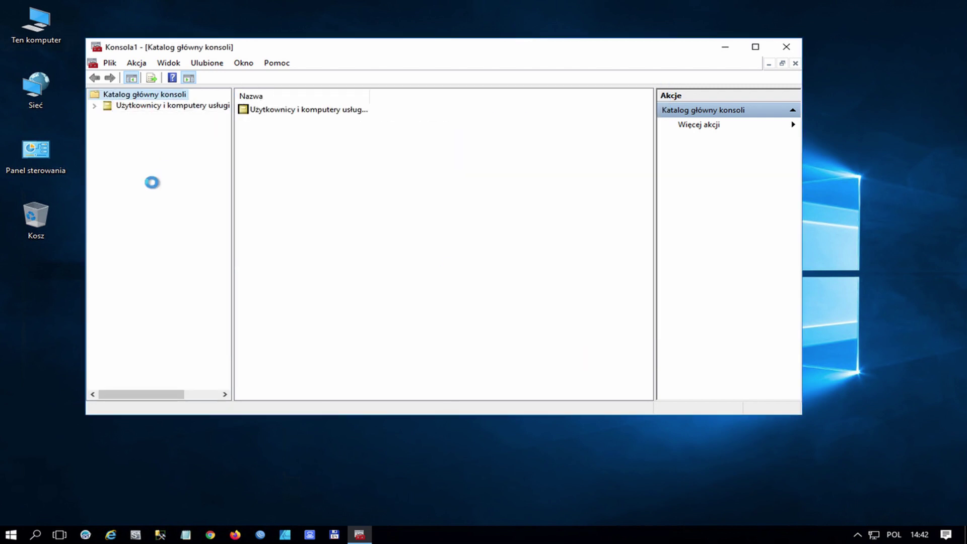
# Save the console to the desktop as GPO.msc, then close it and reopen GPO.msc.
pyautogui.click(145, 105)
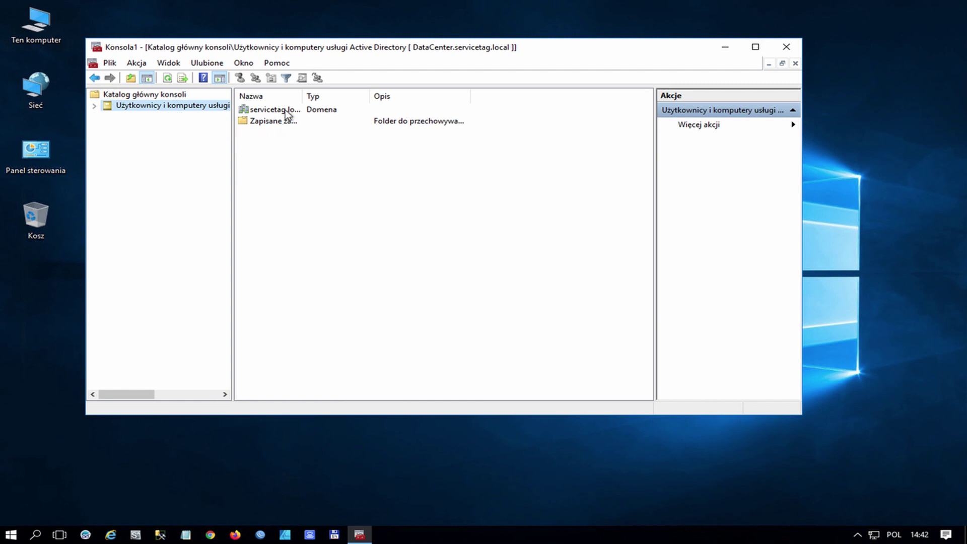
pyautogui.click(110, 63)
pyautogui.click(137, 119)
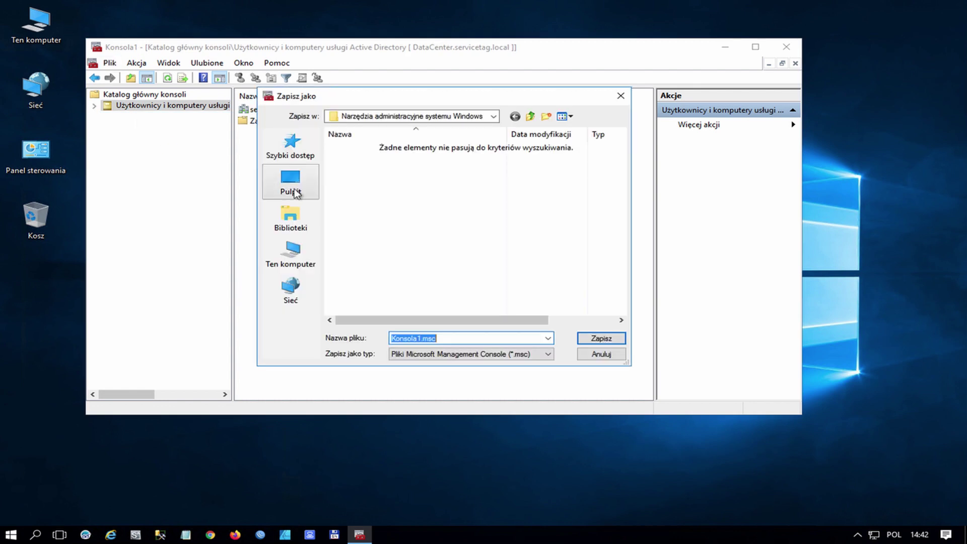
pyautogui.click(290, 193)
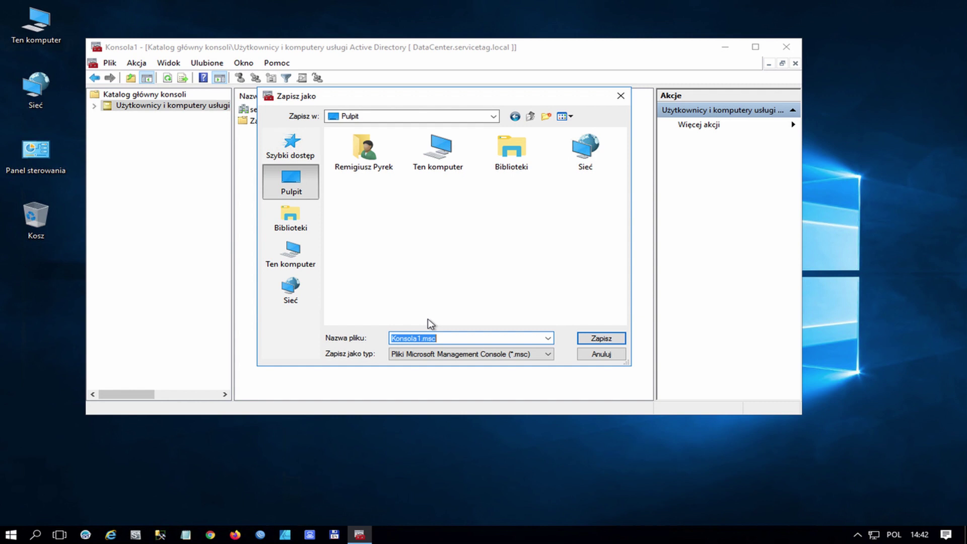
pyautogui.write('GPO')
pyautogui.press('Return')
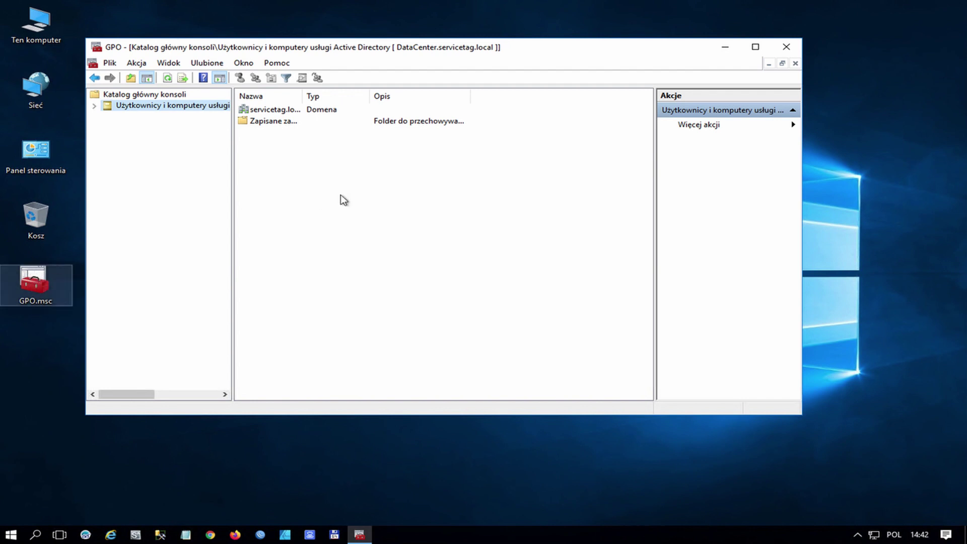
pyautogui.click(789, 51)
pyautogui.doubleClick(34, 282)
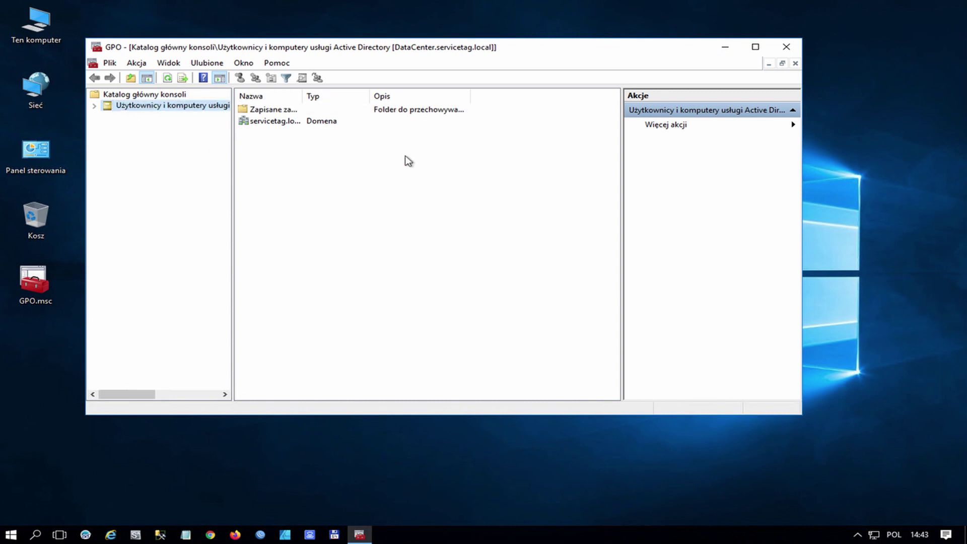
# Hide the Action pane, browse to servicetag.local's Computers container, and open TOSHIBA's properties.
pyautogui.click(219, 78)
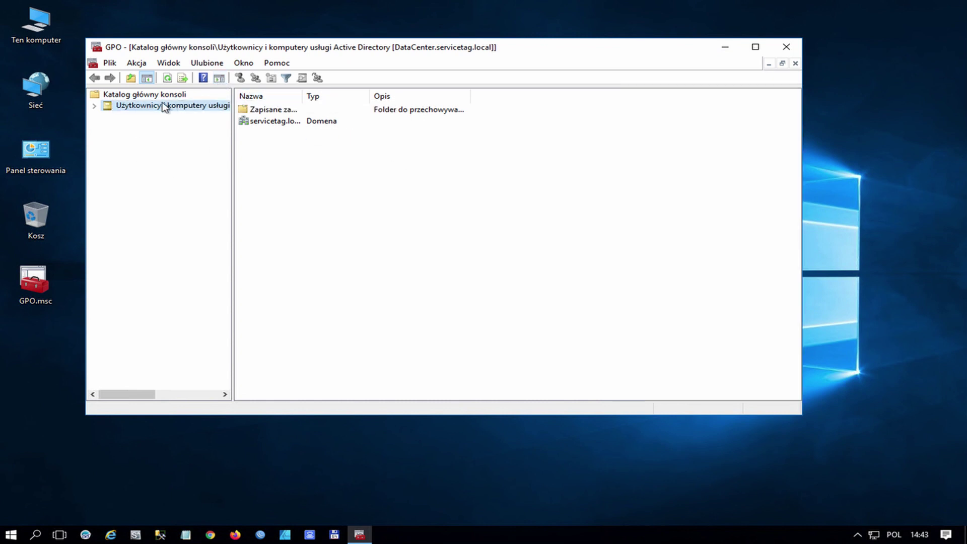
pyautogui.click(94, 107)
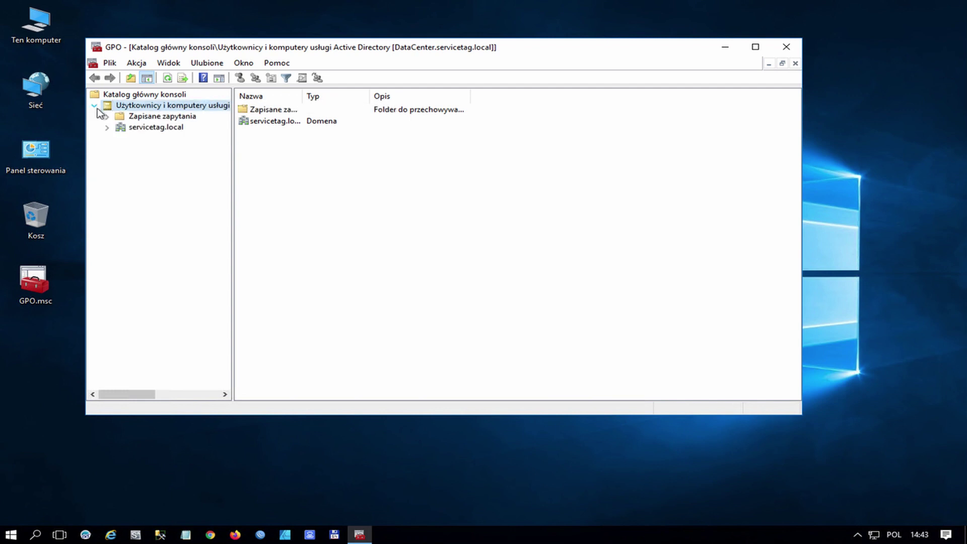
pyautogui.click(155, 128)
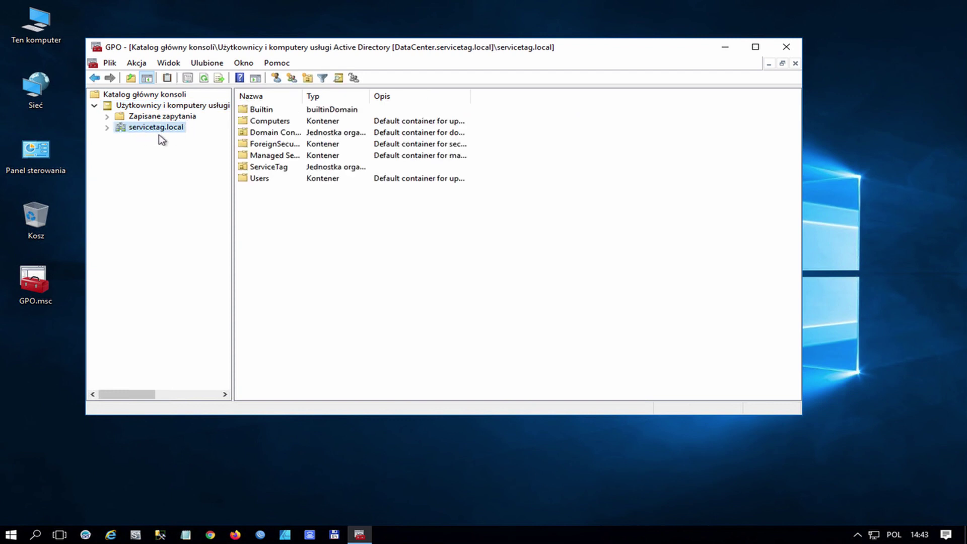
pyautogui.click(107, 128)
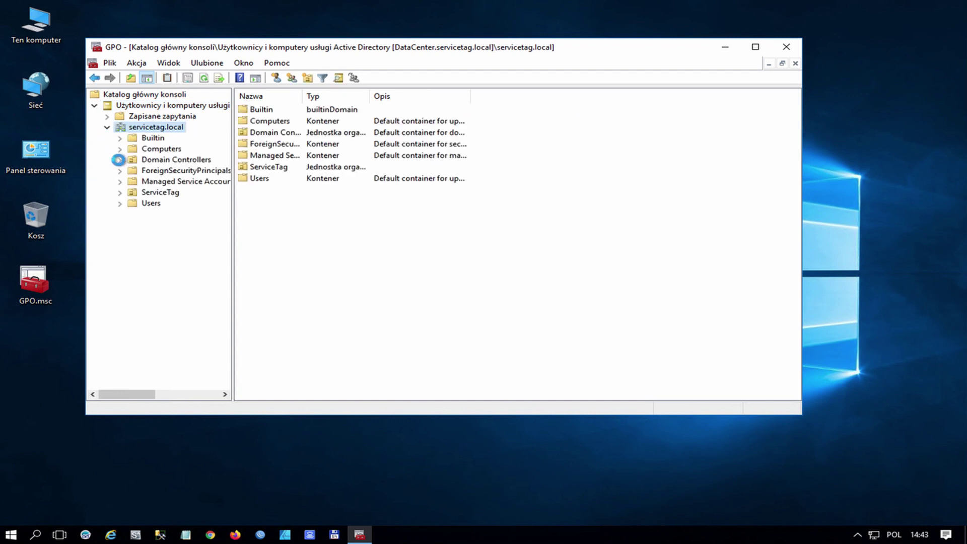
pyautogui.click(159, 148)
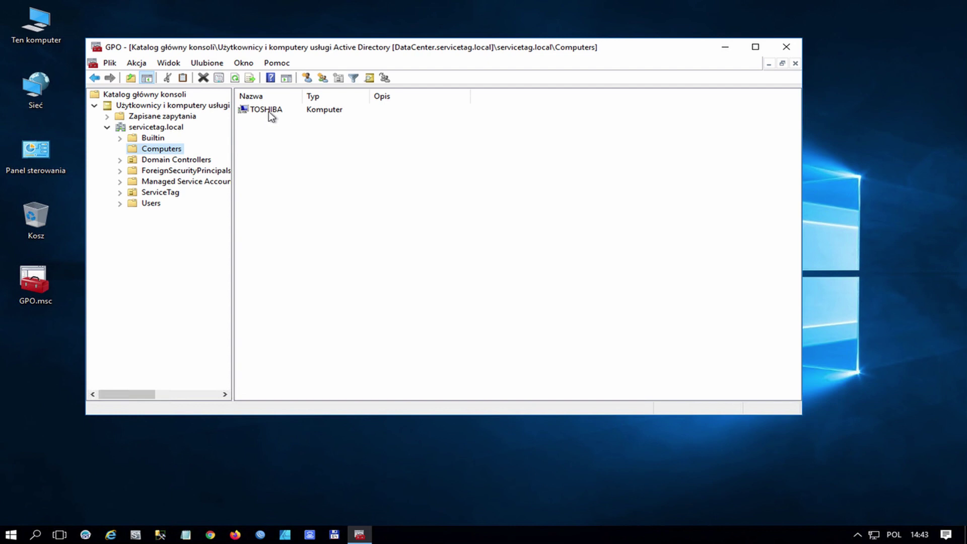
pyautogui.doubleClick(267, 109)
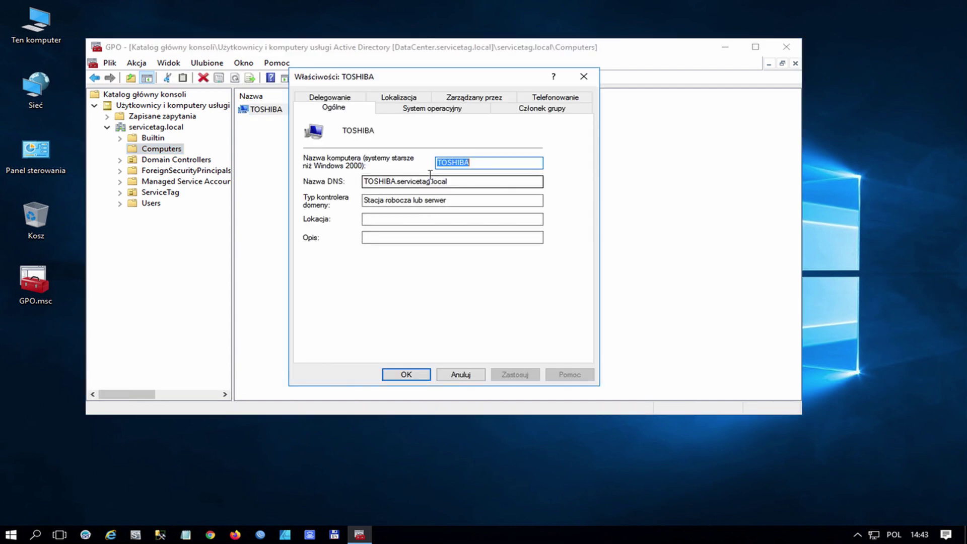
# Confirm TOSHIBA runs Windows 7 Professional 6.1 (7601) Service Pack 1, then close the dialog.
pyautogui.click(421, 111)
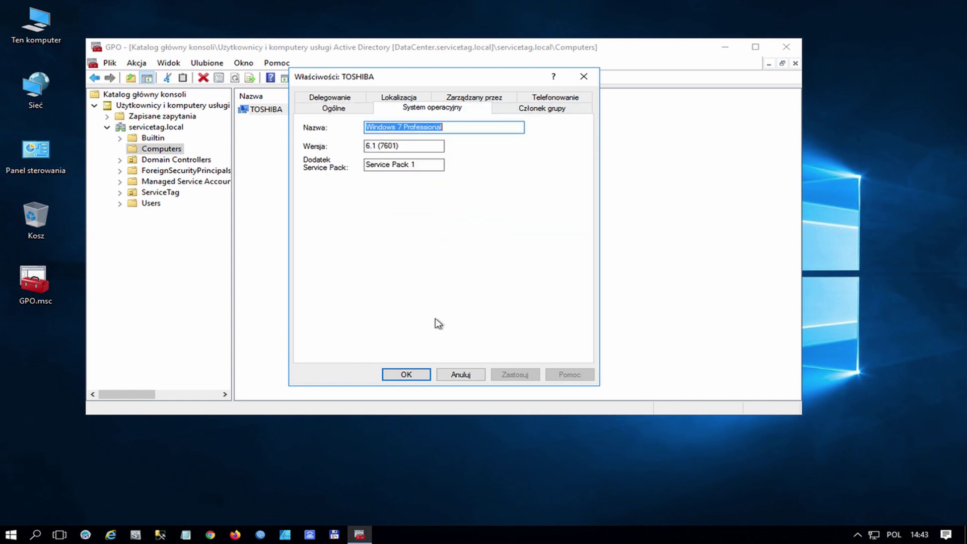
pyautogui.click(412, 375)
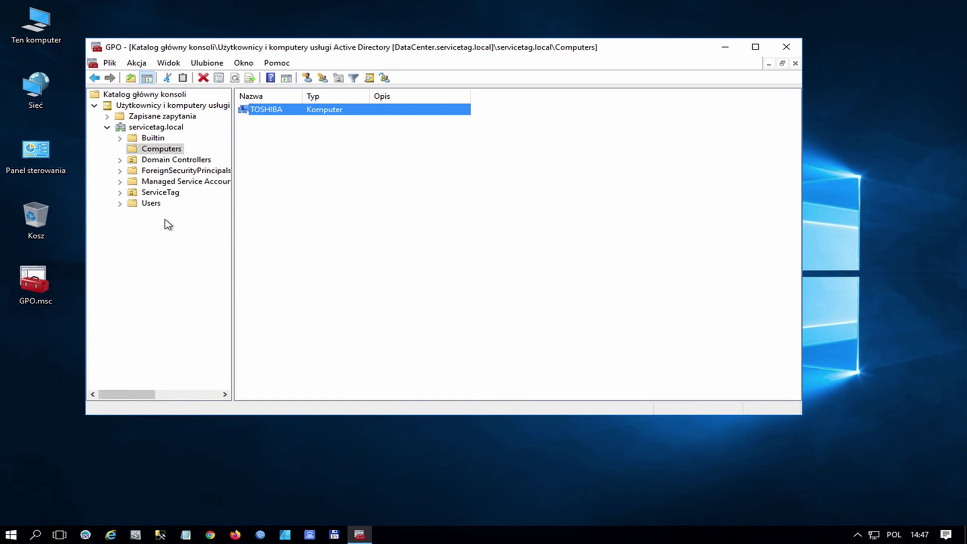
# Create a protected organizational unit named 'Firma' at the servicetag.local root.
pyautogui.click(166, 127)
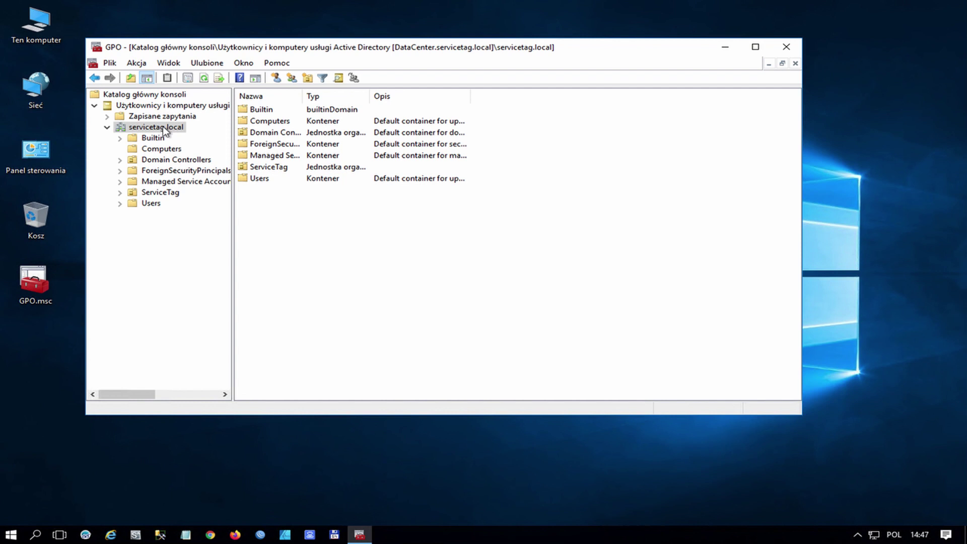
pyautogui.rightClick(162, 127)
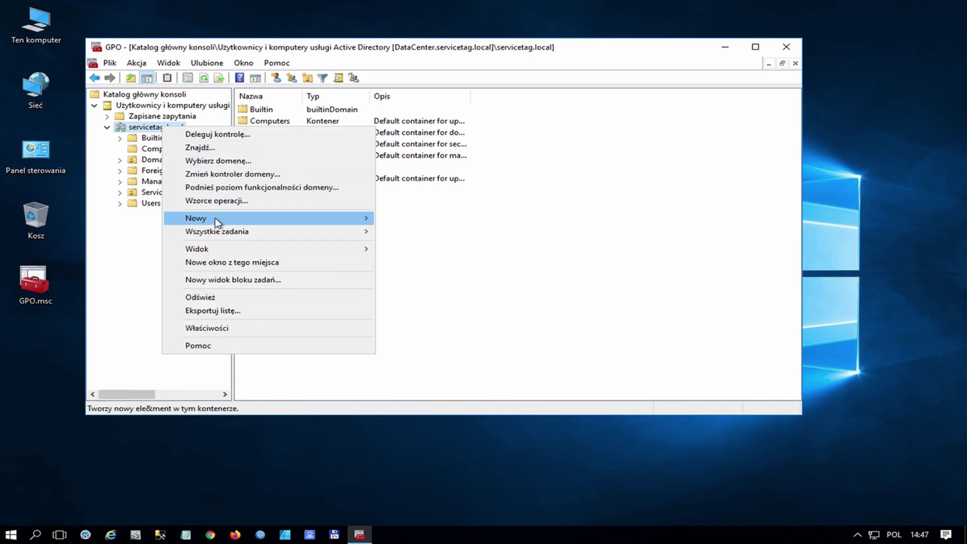
pyautogui.moveTo(217, 221)
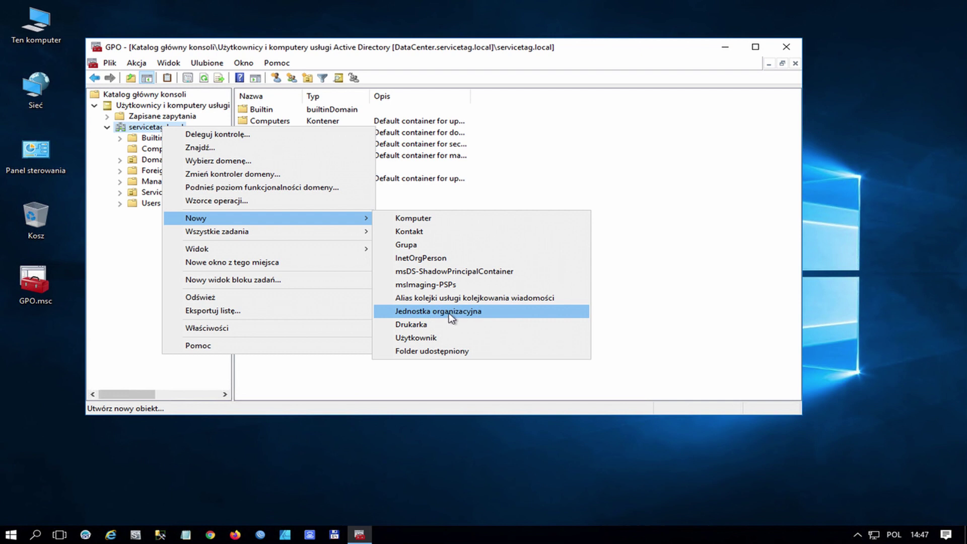
pyautogui.click(449, 312)
pyautogui.write('Firma')
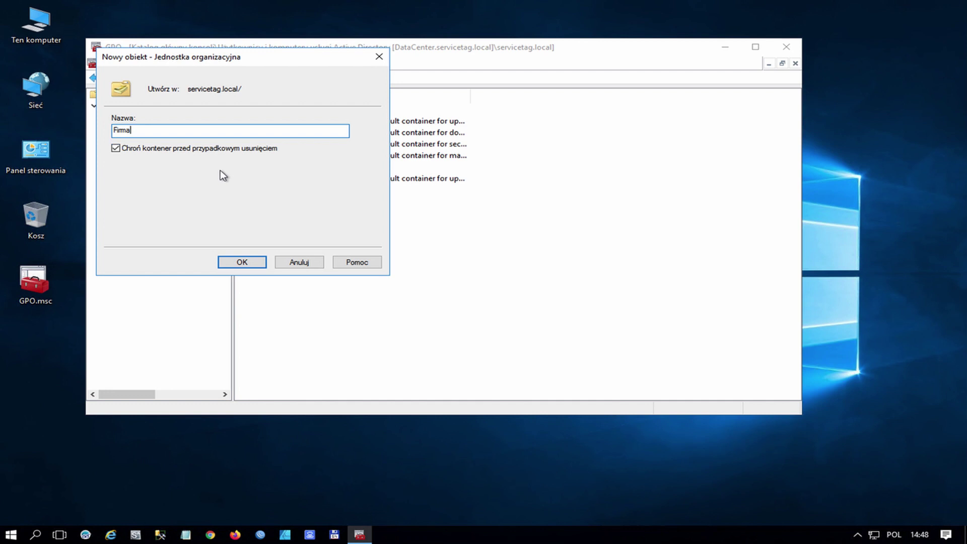
pyautogui.click(248, 264)
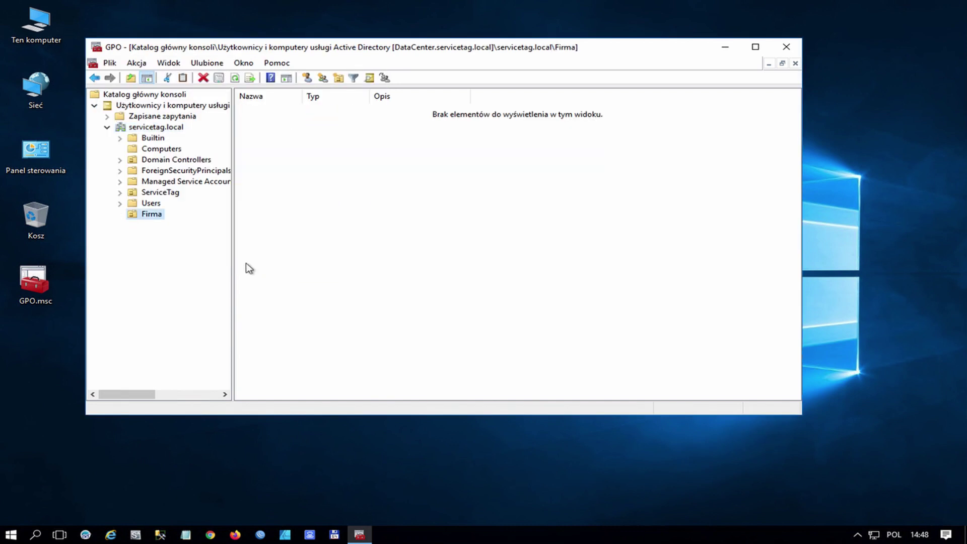
# Create an unprotected organizational unit 'Pracownicy' inside Firma.
pyautogui.rightClick(147, 216)
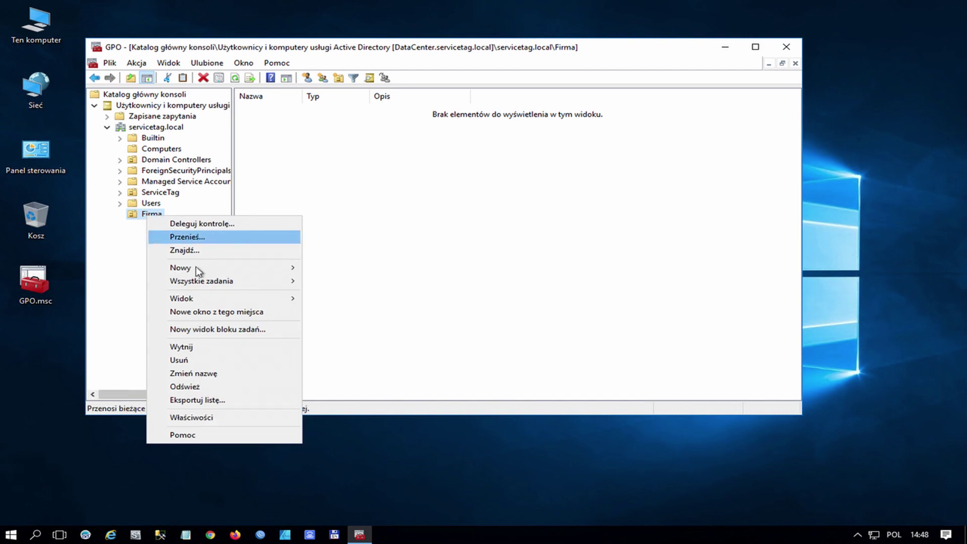
pyautogui.moveTo(195, 269)
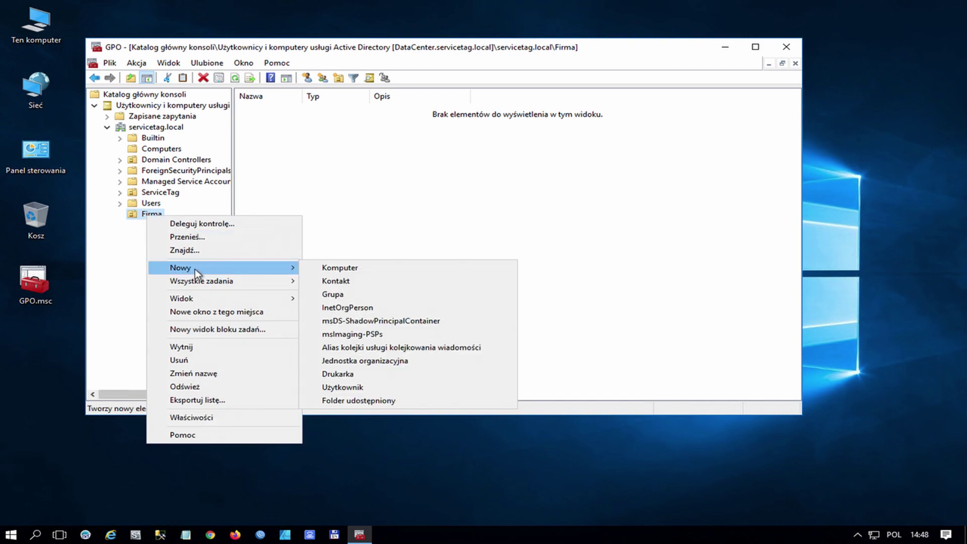
pyautogui.click(366, 361)
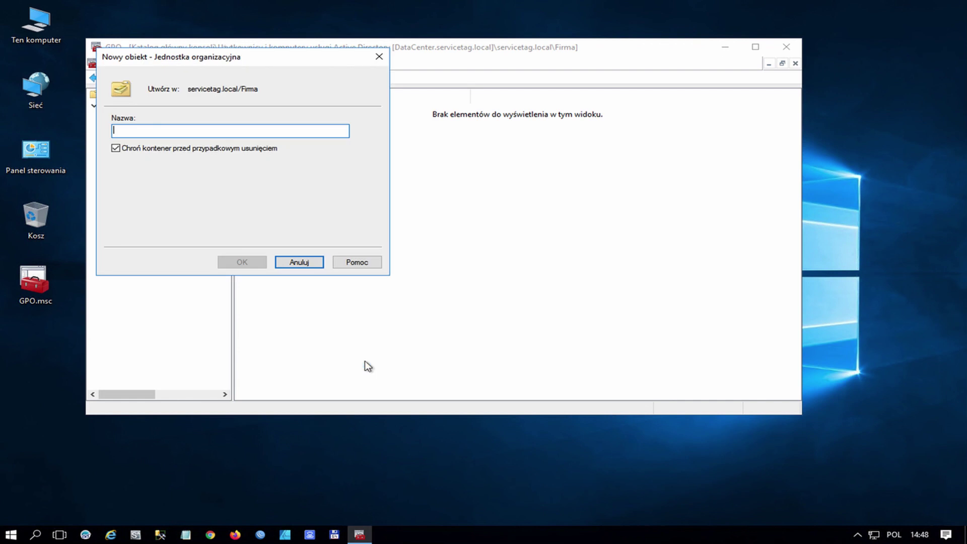
pyautogui.write('Pracownicy')
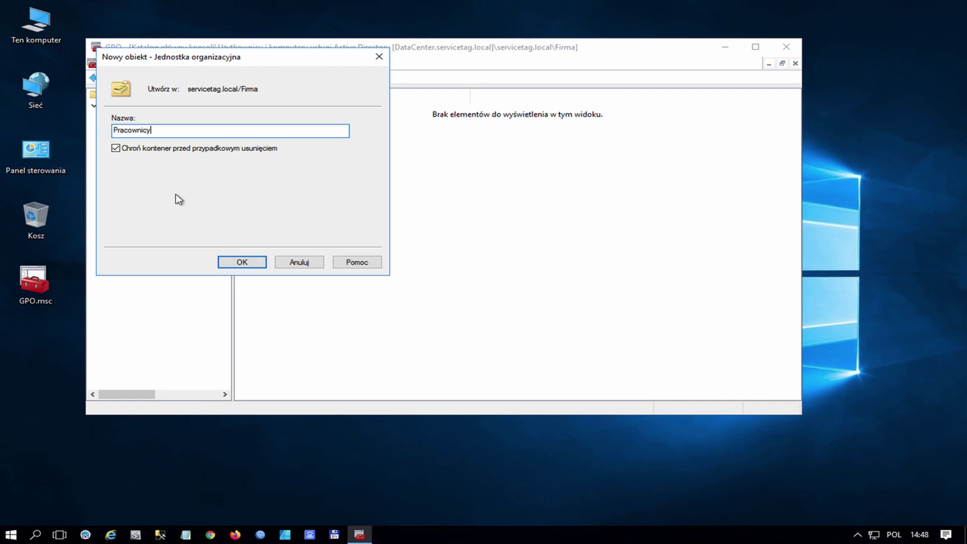
pyautogui.click(144, 149)
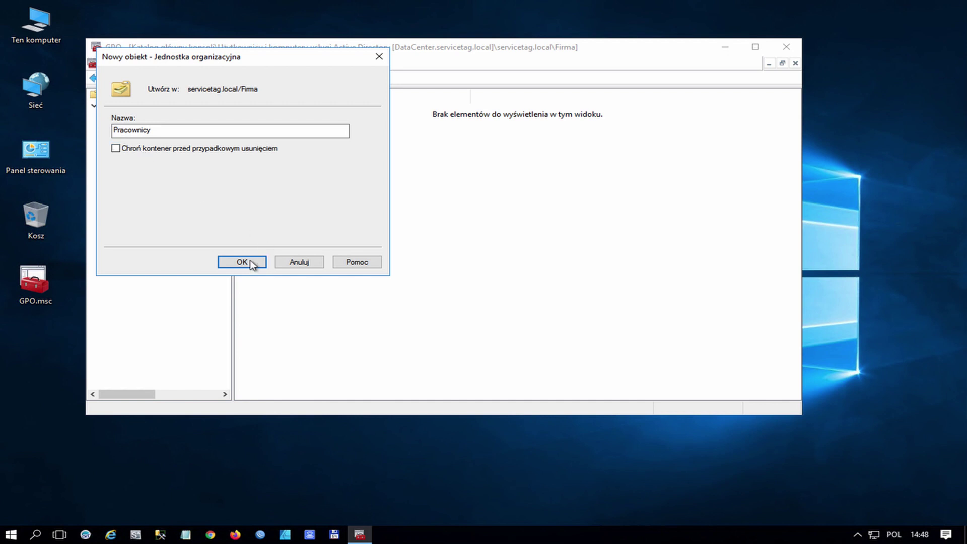
pyautogui.click(252, 262)
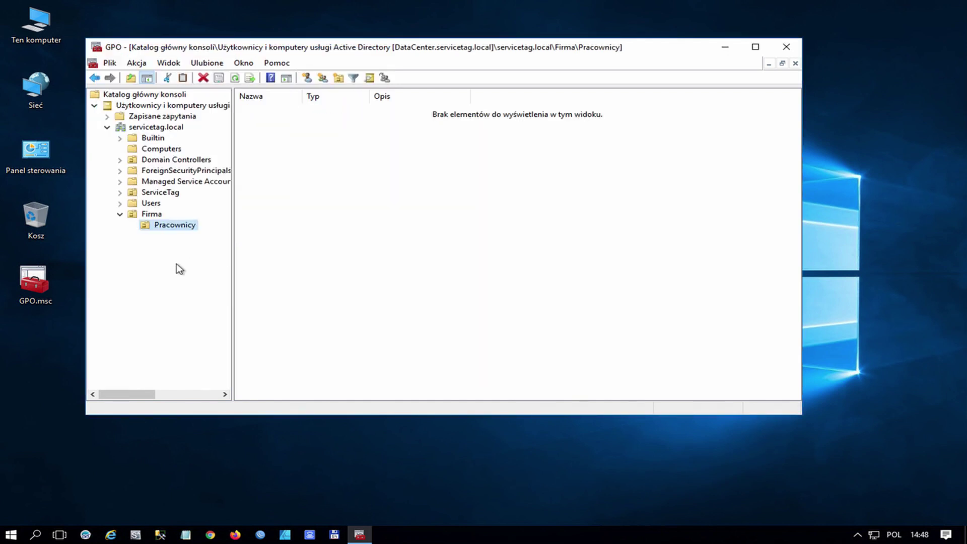
# Try deleting the Firma unit and dismiss the permission error.
pyautogui.click(152, 215)
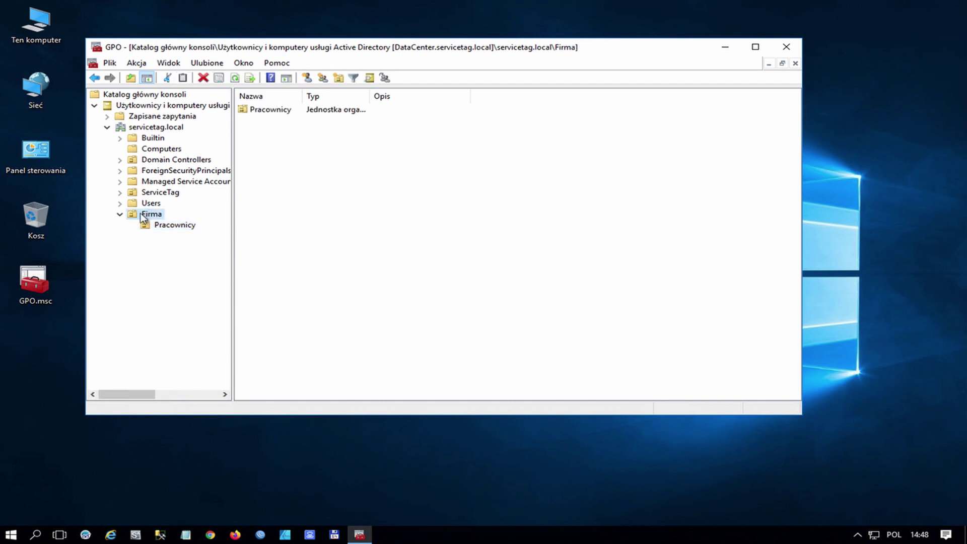
pyautogui.click(203, 78)
pyautogui.click(538, 314)
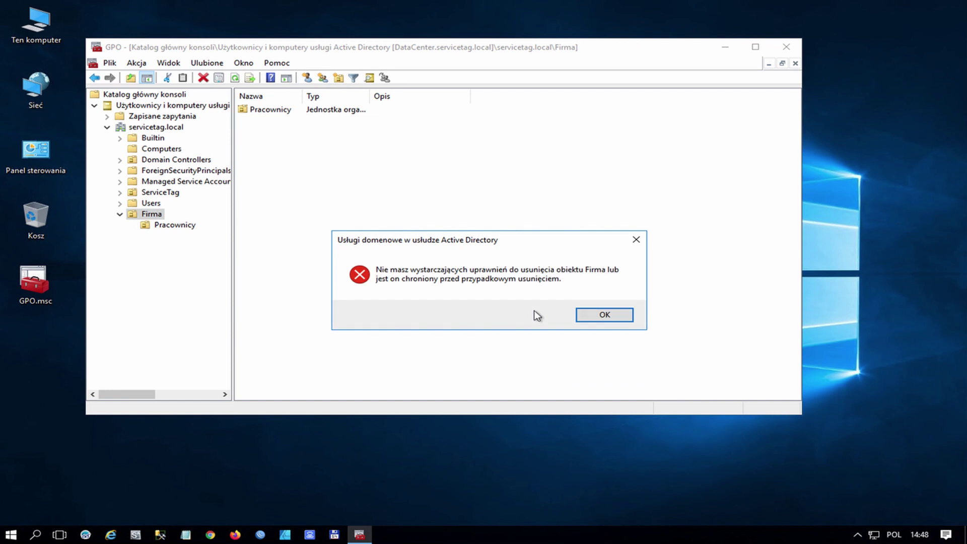
pyautogui.click(598, 322)
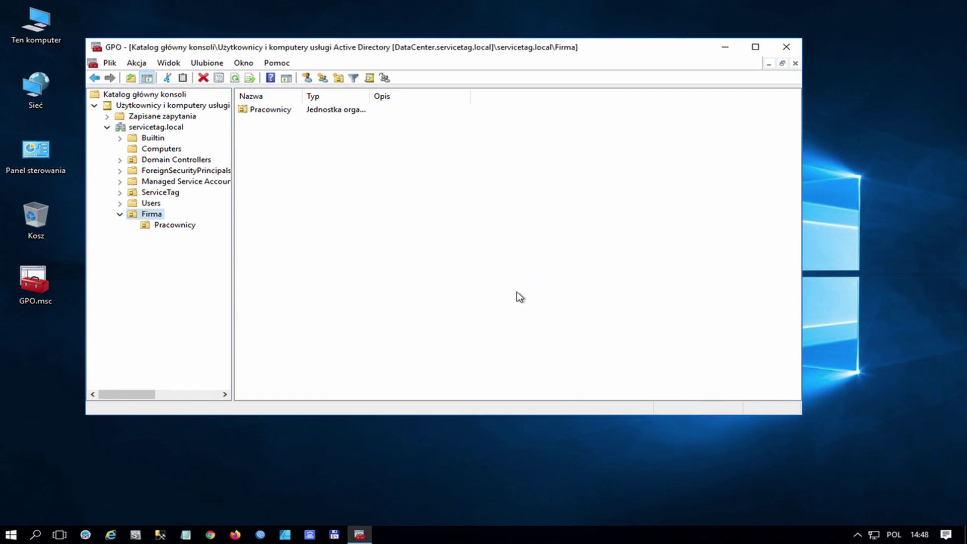
pyautogui.rightClick(147, 217)
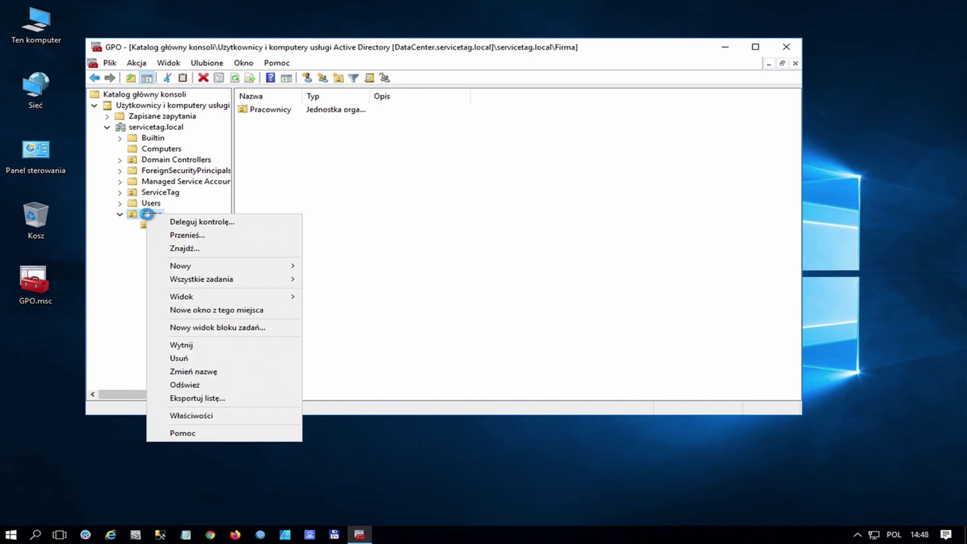
pyautogui.click(195, 414)
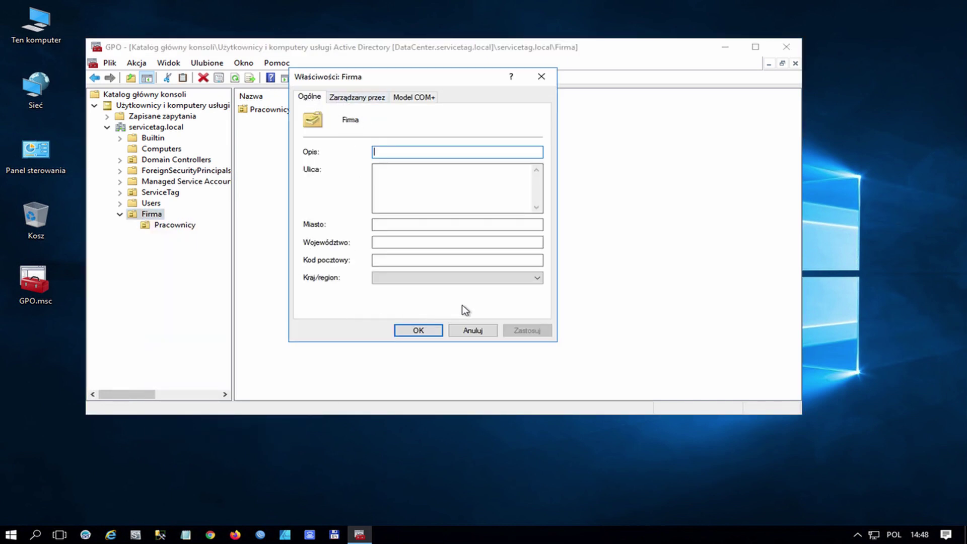
pyautogui.click(366, 98)
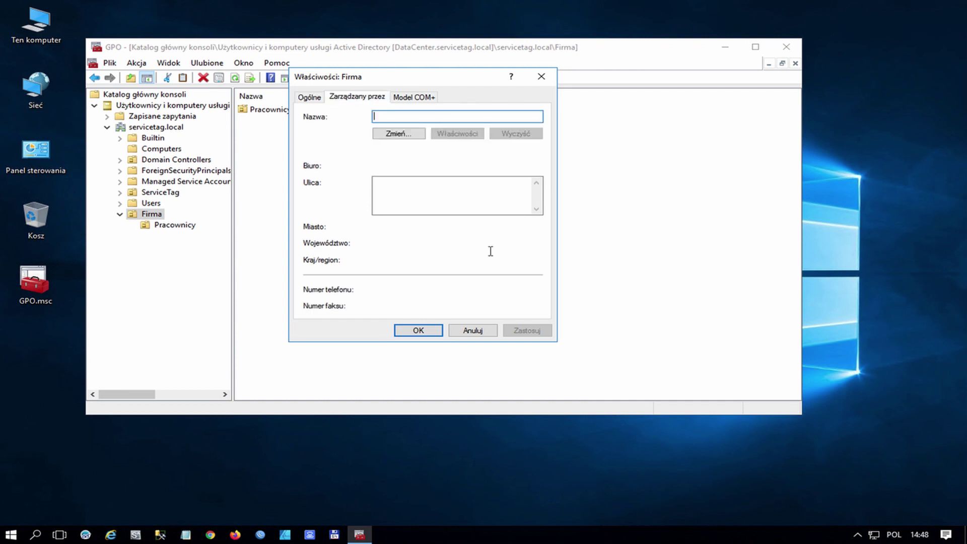
pyautogui.click(420, 100)
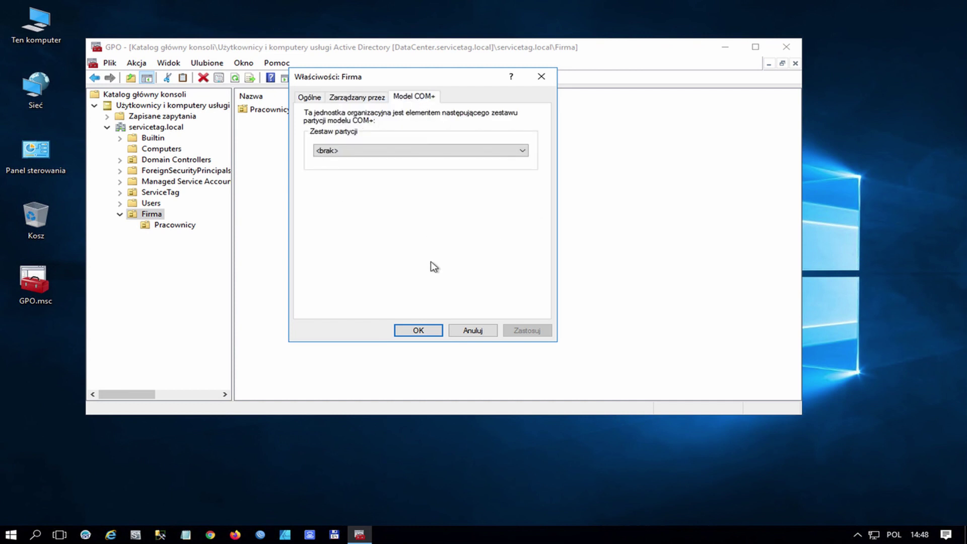
pyautogui.click(473, 331)
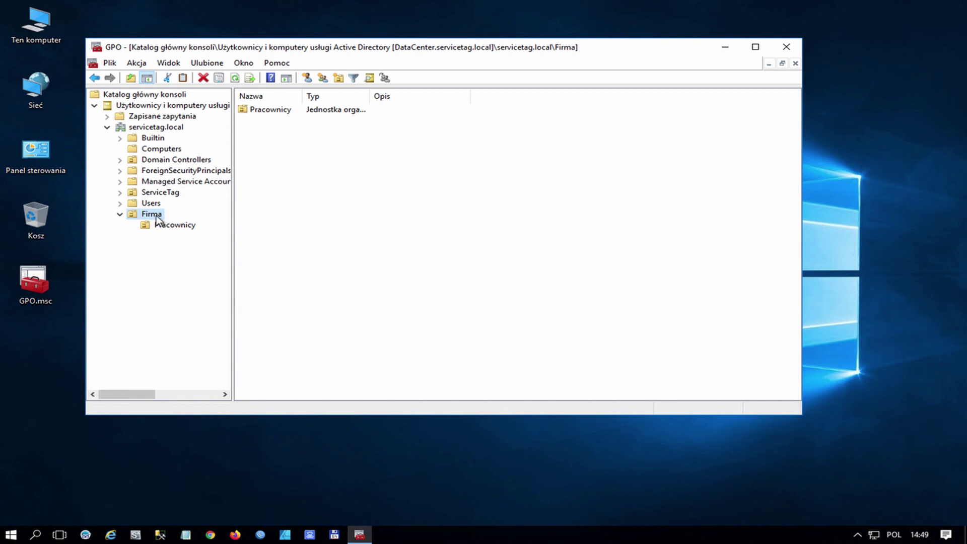
# Turn on Advanced Features in the View menu and select Firma.
pyautogui.click(167, 63)
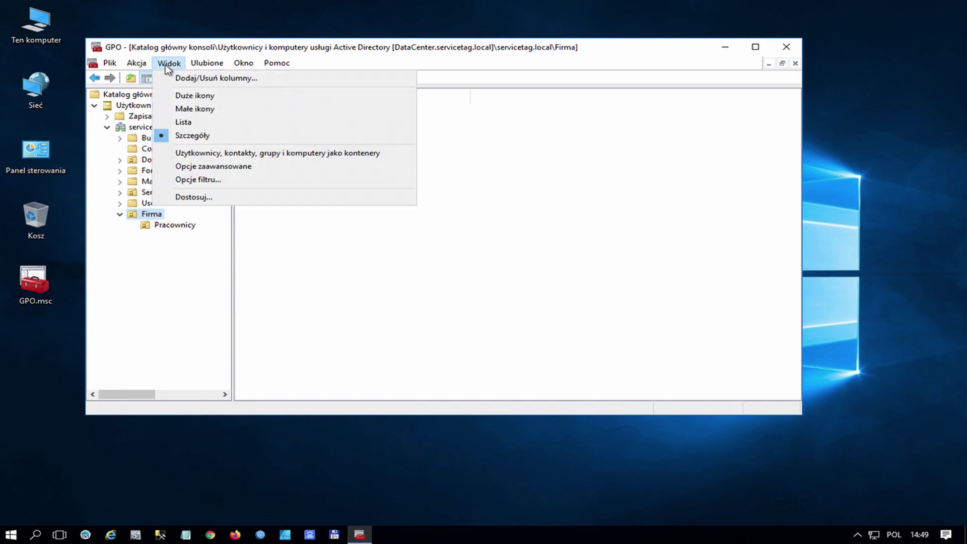
pyautogui.click(200, 167)
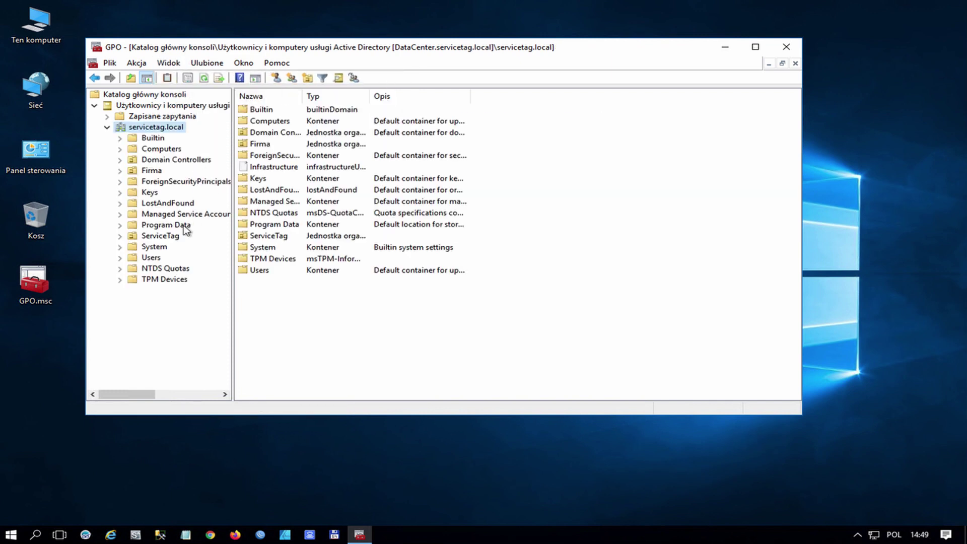
pyautogui.click(152, 171)
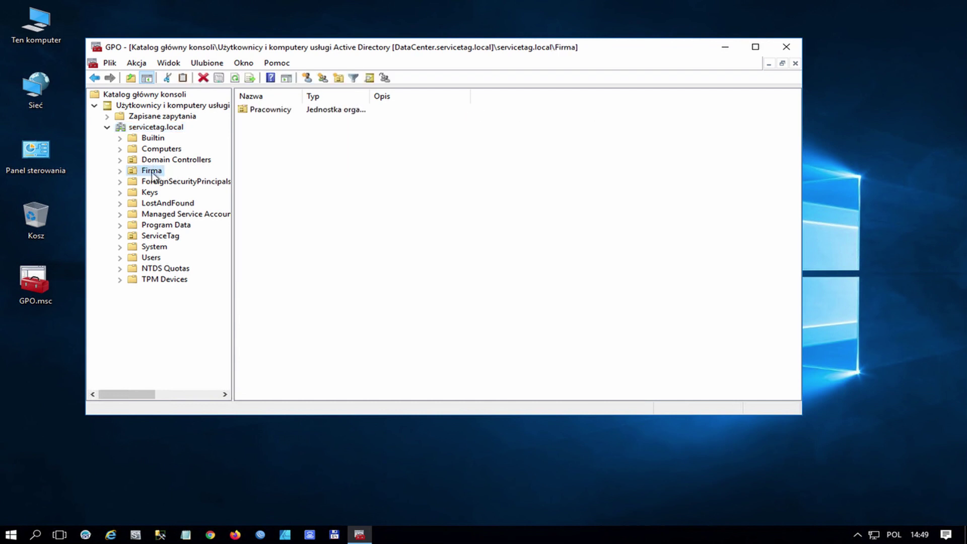
# Clear 'Chroń obiekt przed przypadkowym usunięciem' on Firma's Obiekt tab and apply.
pyautogui.rightClick(152, 173)
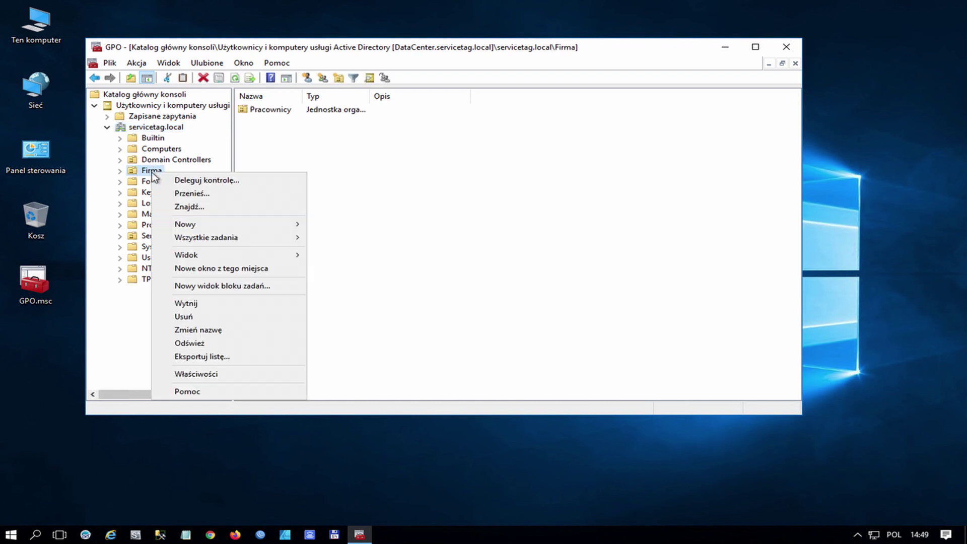
pyautogui.click(184, 374)
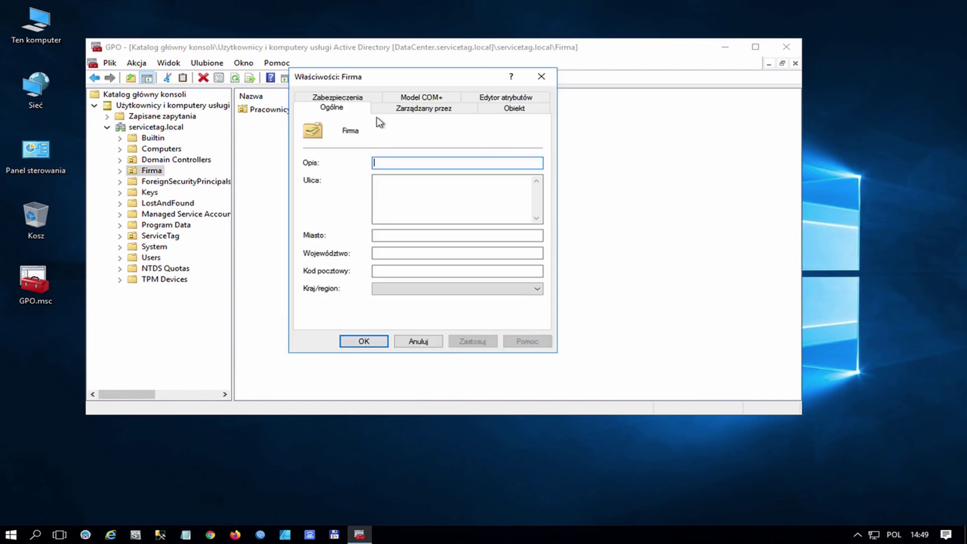
pyautogui.click(507, 109)
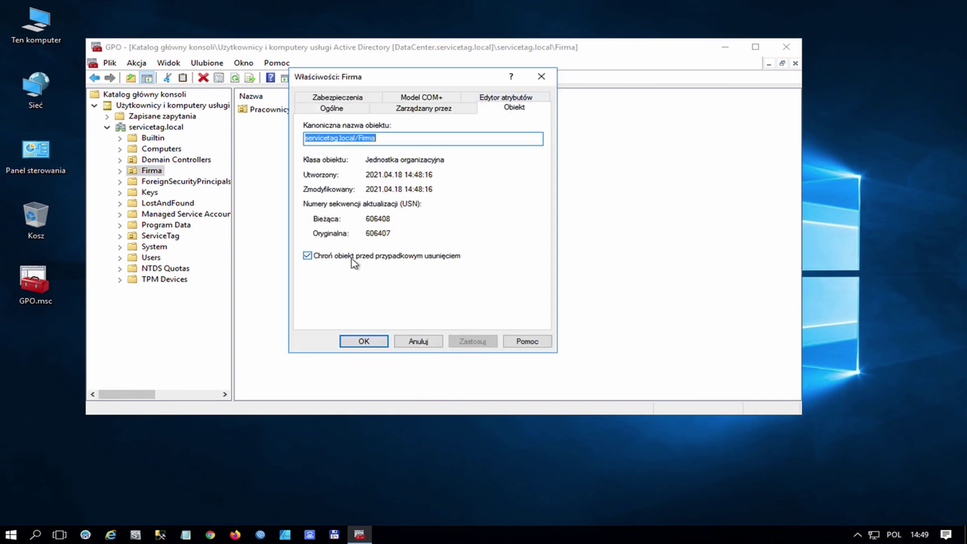
pyautogui.click(308, 256)
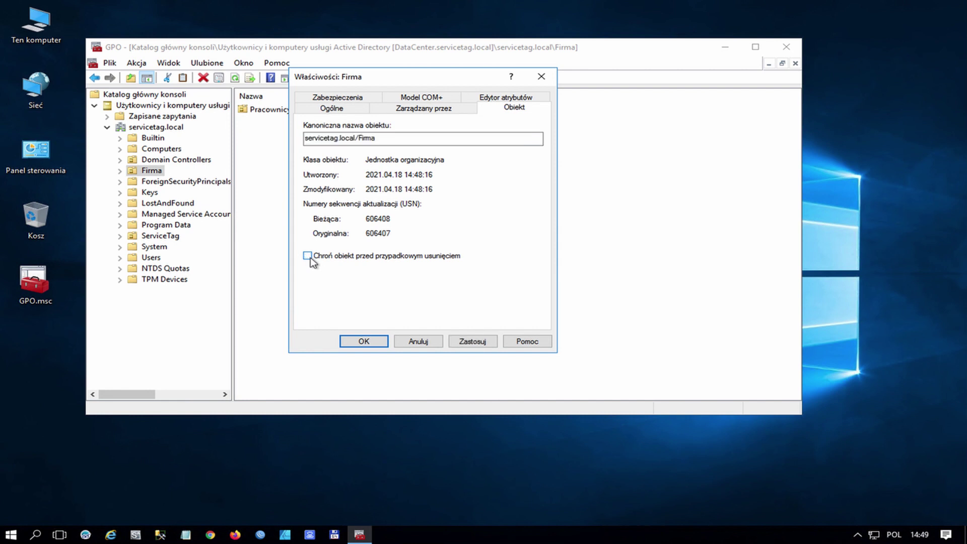
pyautogui.click(362, 341)
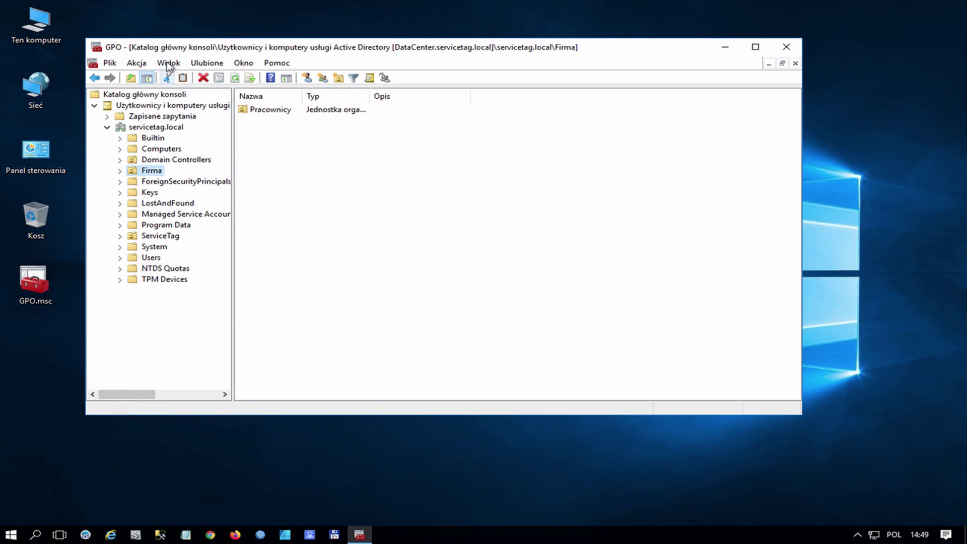
# Turn off Advanced Features and open the Pracownicy unit under Firma.
pyautogui.click(166, 62)
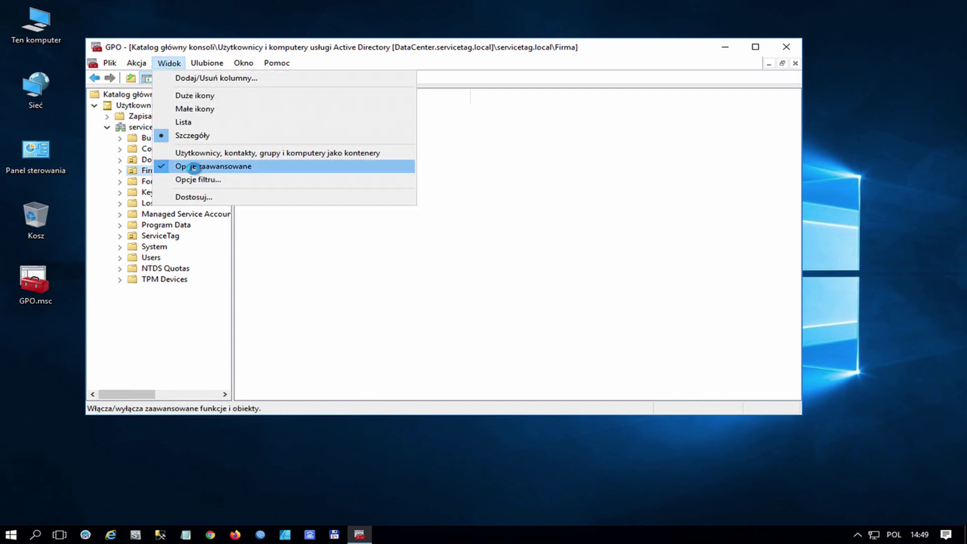
pyautogui.click(191, 166)
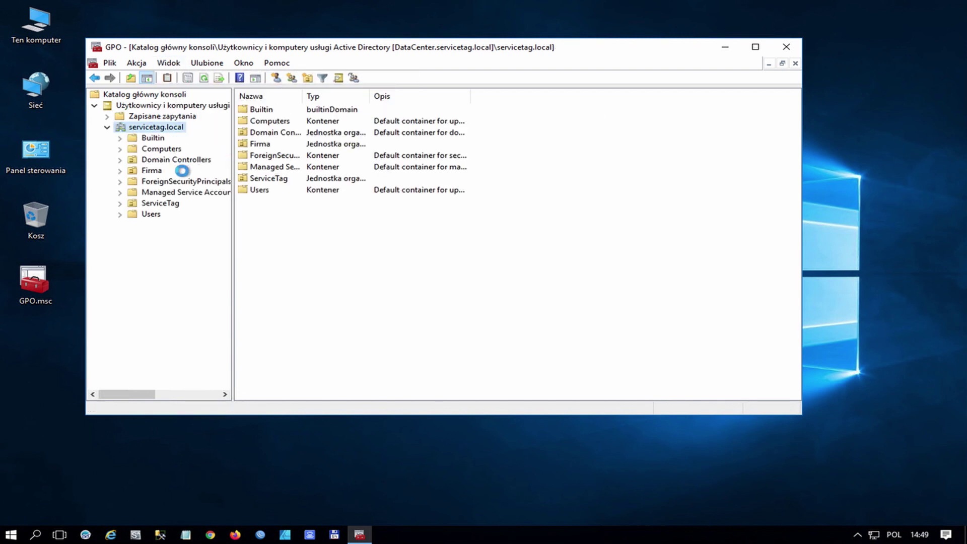
pyautogui.click(152, 170)
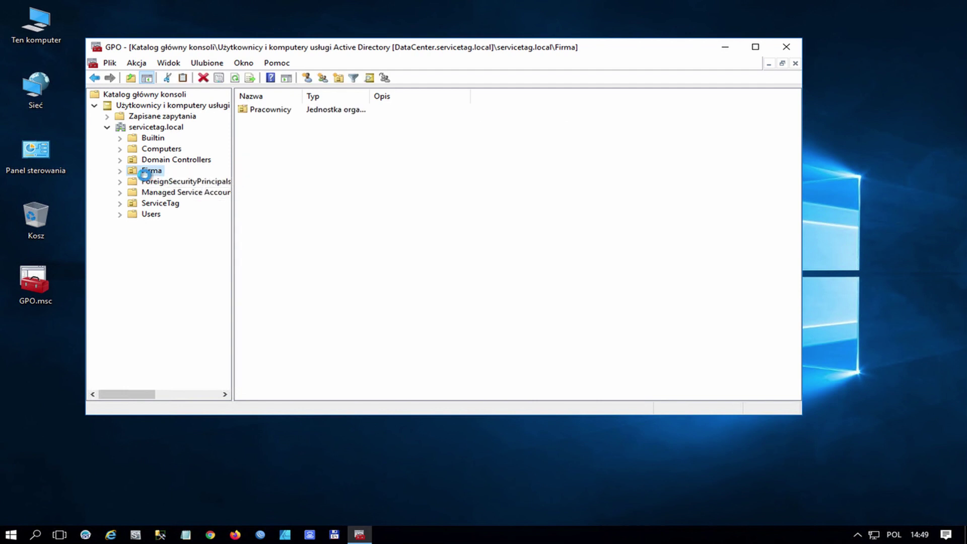
pyautogui.click(120, 170)
pyautogui.click(156, 183)
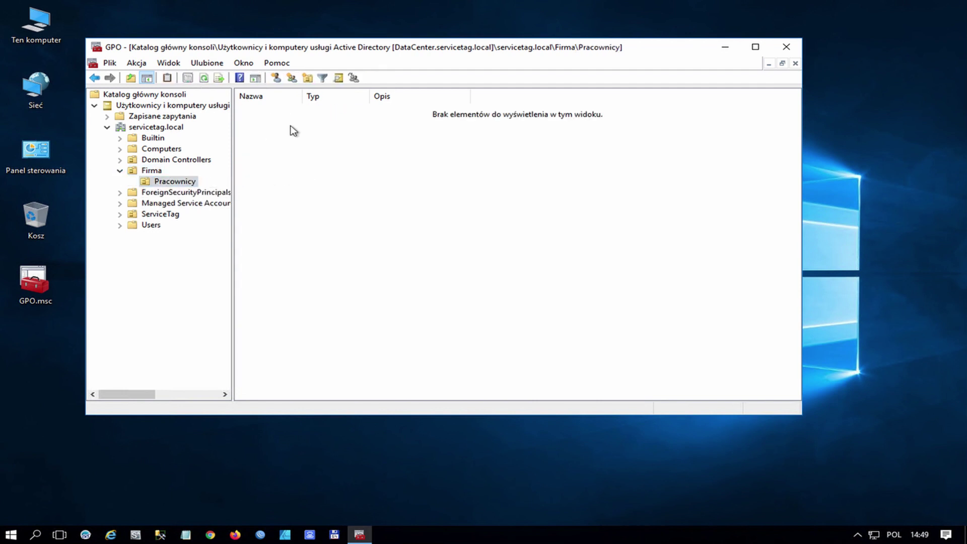
# Create a group named Pracownicy in that unit and widen the Nazwa column.
pyautogui.rightClick(263, 136)
pyautogui.moveTo(327, 256)
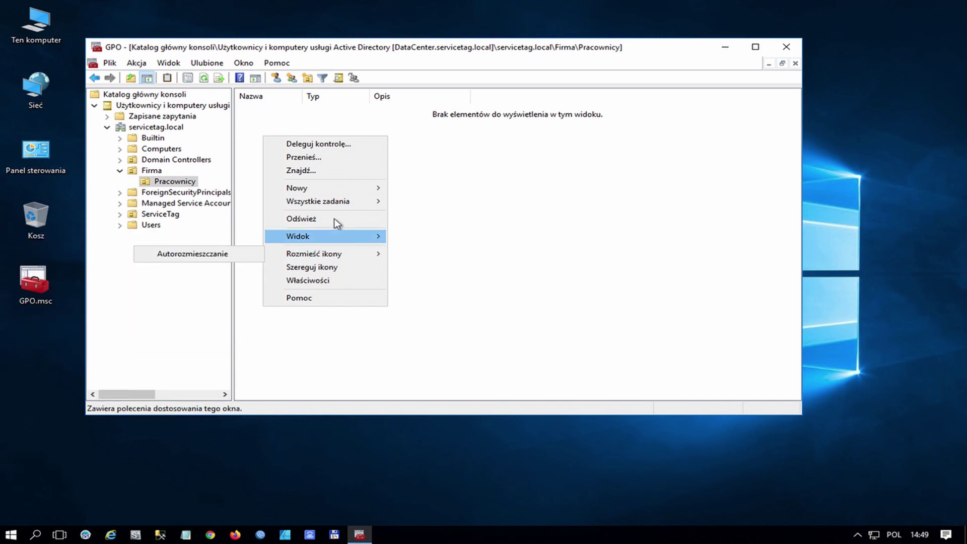
pyautogui.moveTo(337, 189)
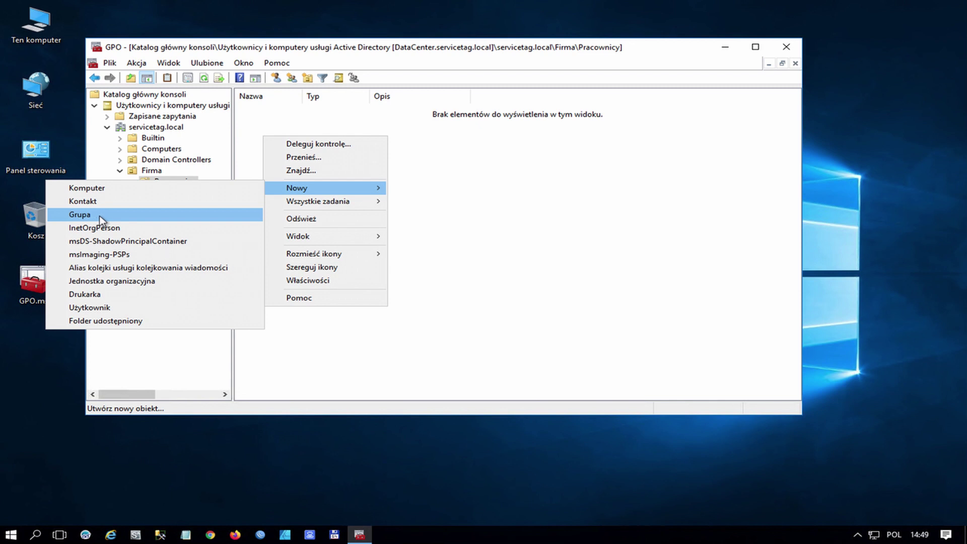
pyautogui.click(100, 215)
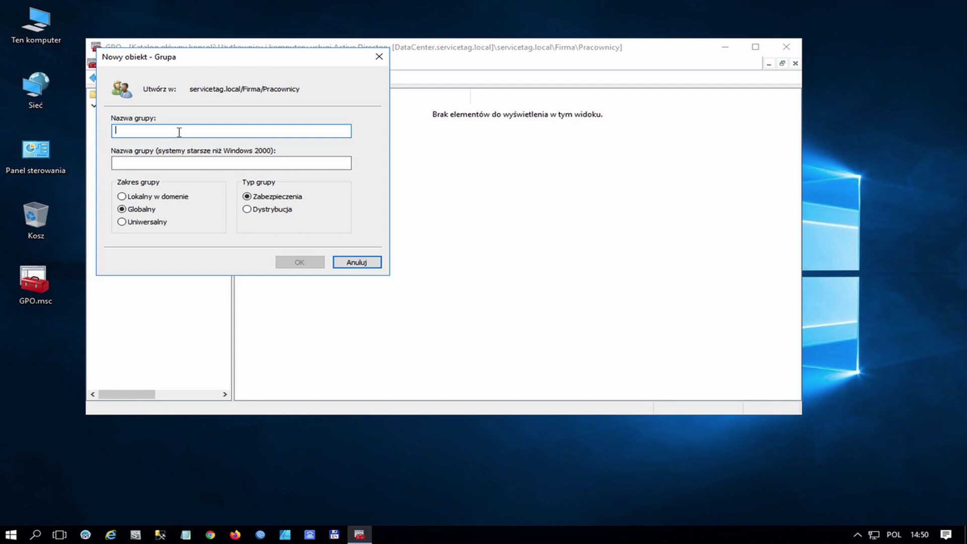
pyautogui.write('Pracownicy')
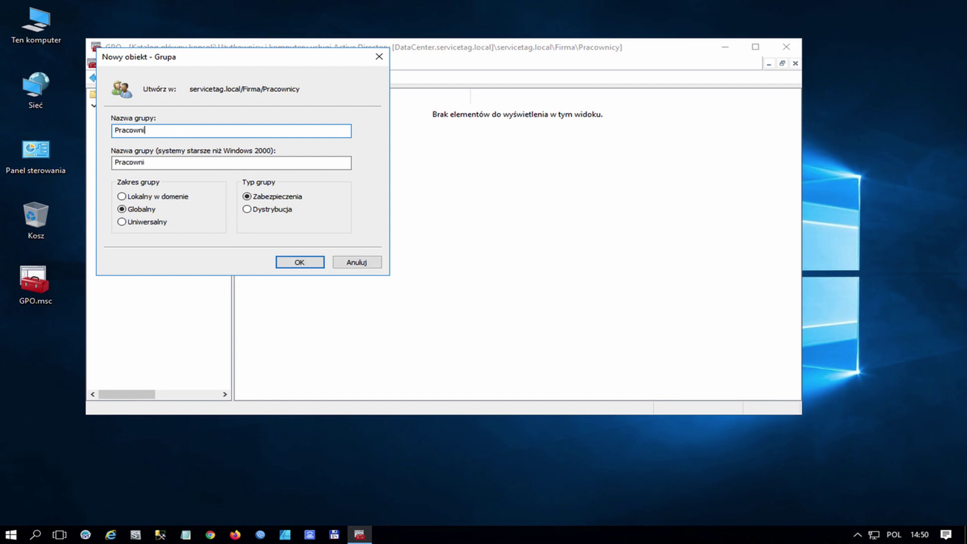
pyautogui.click(296, 263)
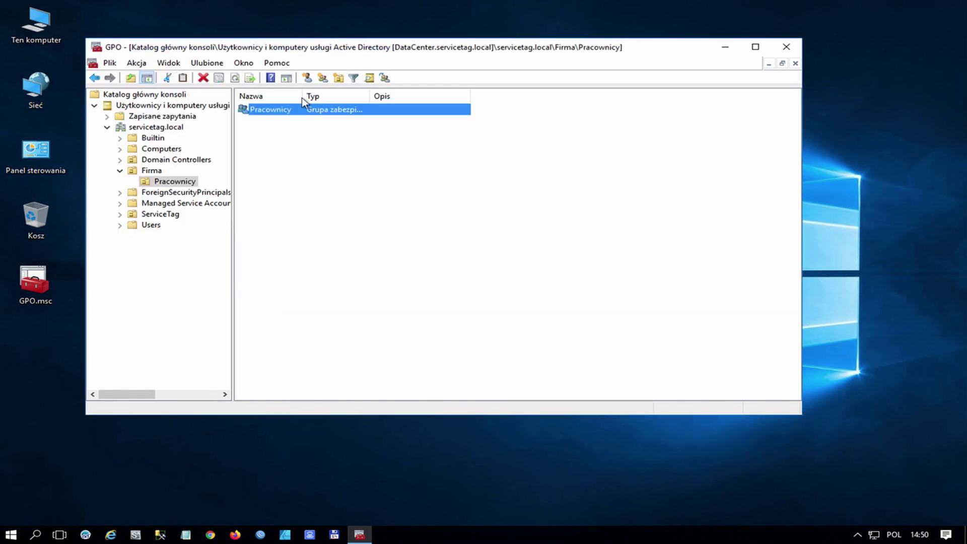
pyautogui.moveTo(302, 96); pyautogui.dragTo(368, 96)
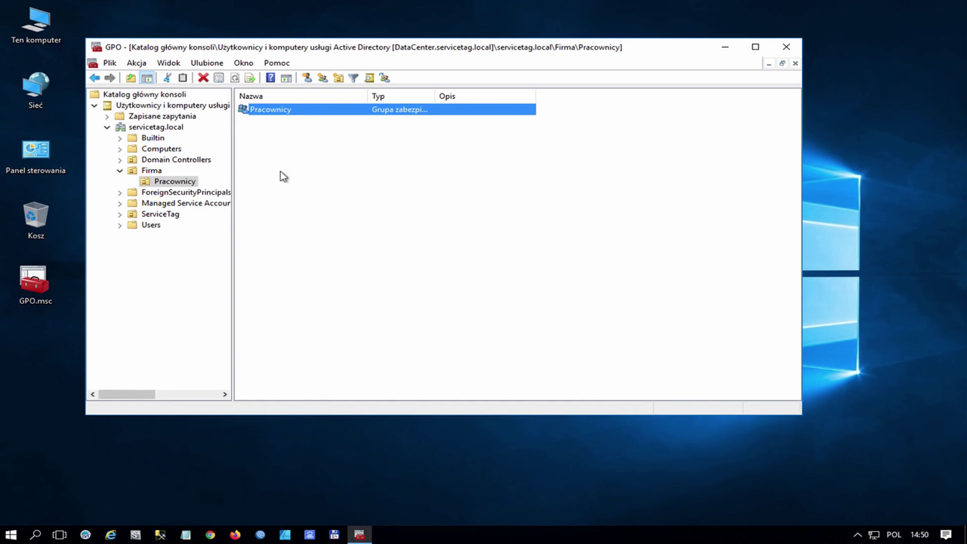
# Start a new user in Pracownicy, entering the first name, surname and logon name.
pyautogui.click(168, 183)
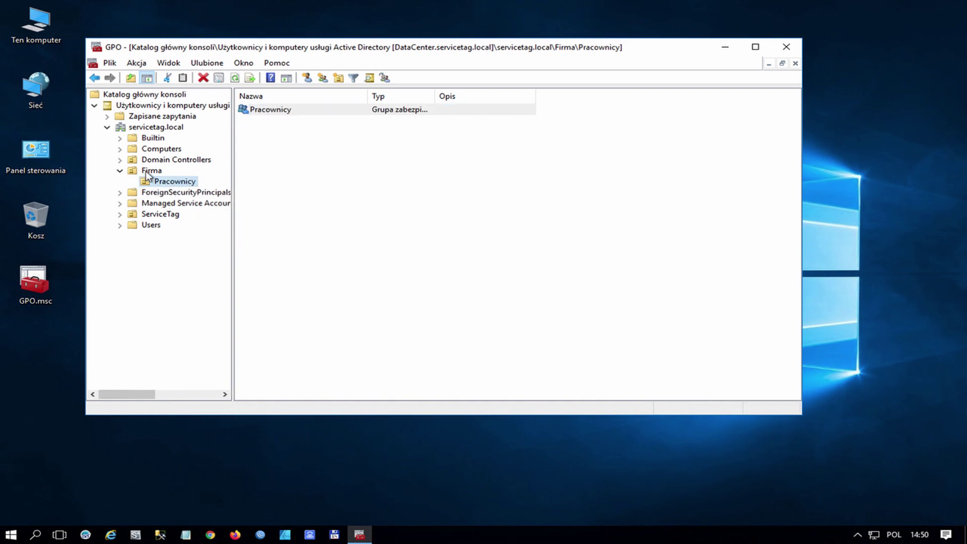
pyautogui.rightClick(282, 145)
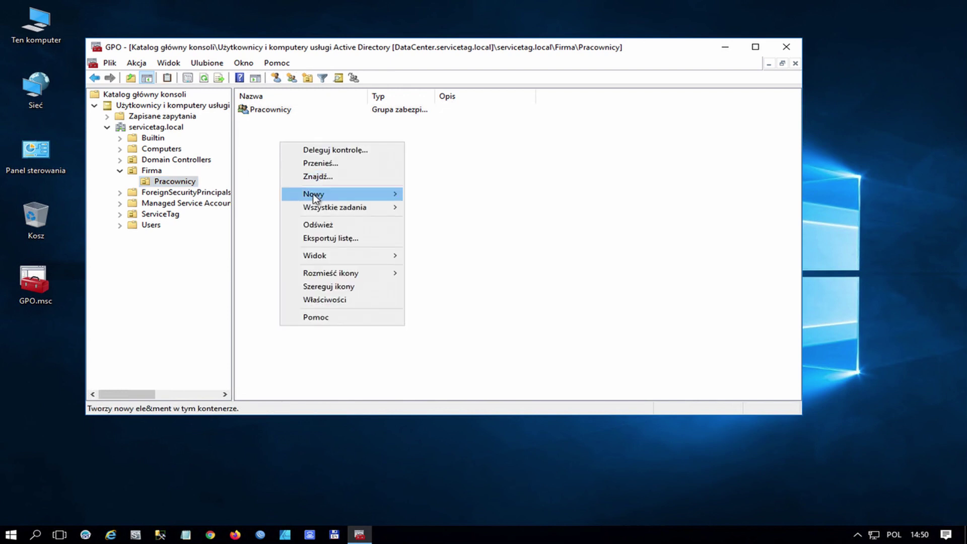
pyautogui.moveTo(297, 195)
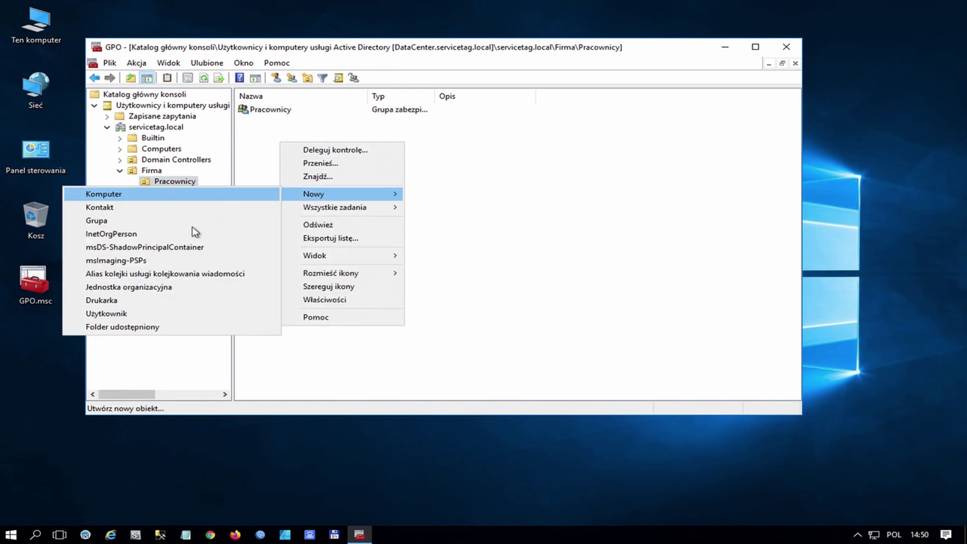
pyautogui.click(115, 314)
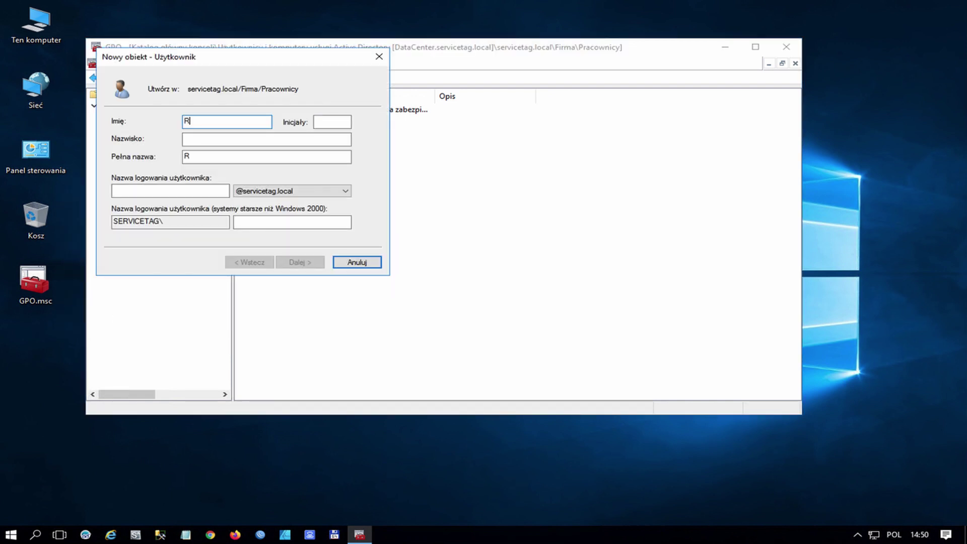
pyautogui.press('Tab')
pyautogui.press('Tab')
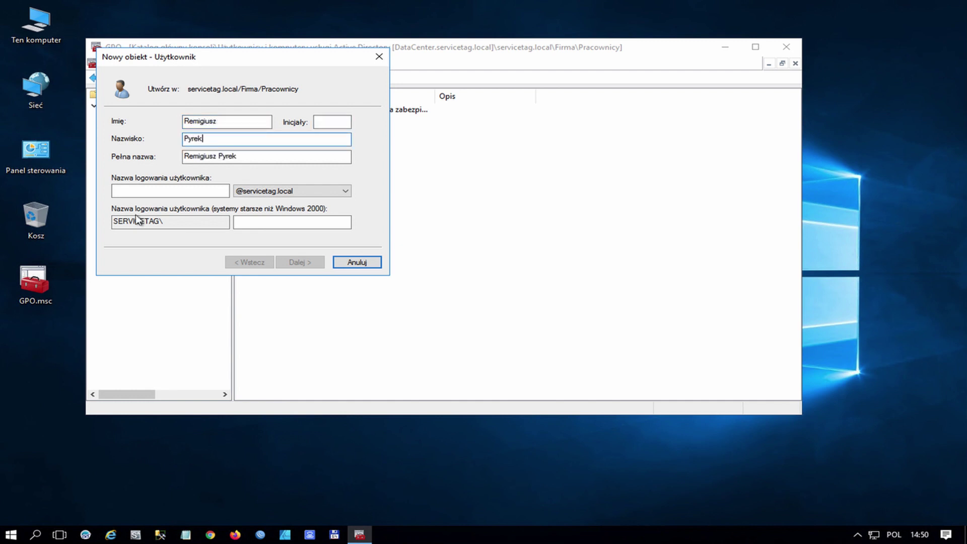
pyautogui.click(156, 191)
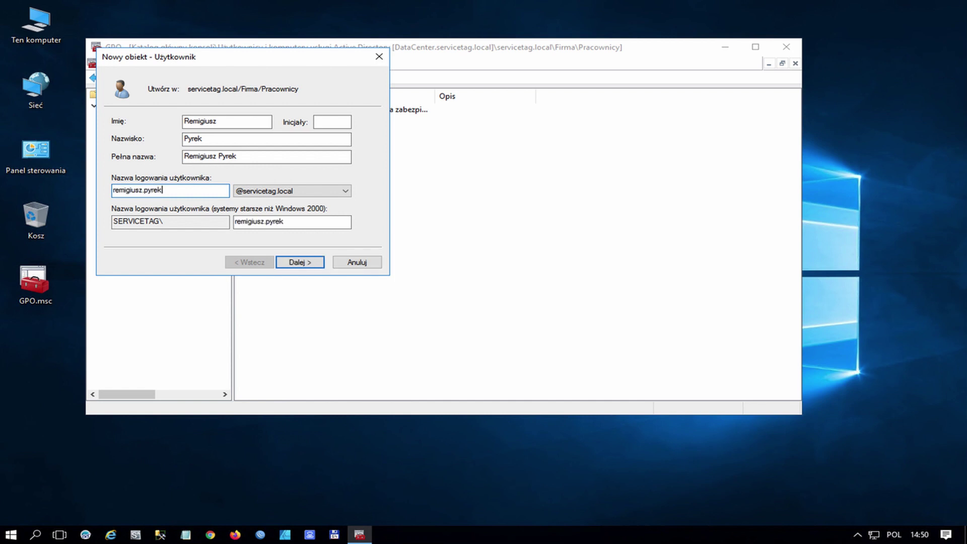
# Dismiss the logon-name-in-use warning, shorten the logon name and continue to the password page.
pyautogui.click(299, 263)
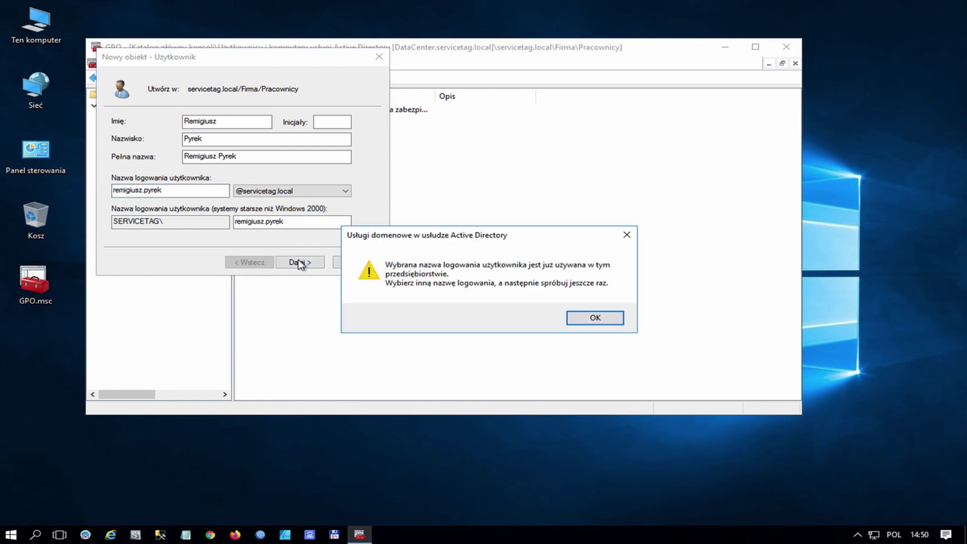
pyautogui.click(594, 317)
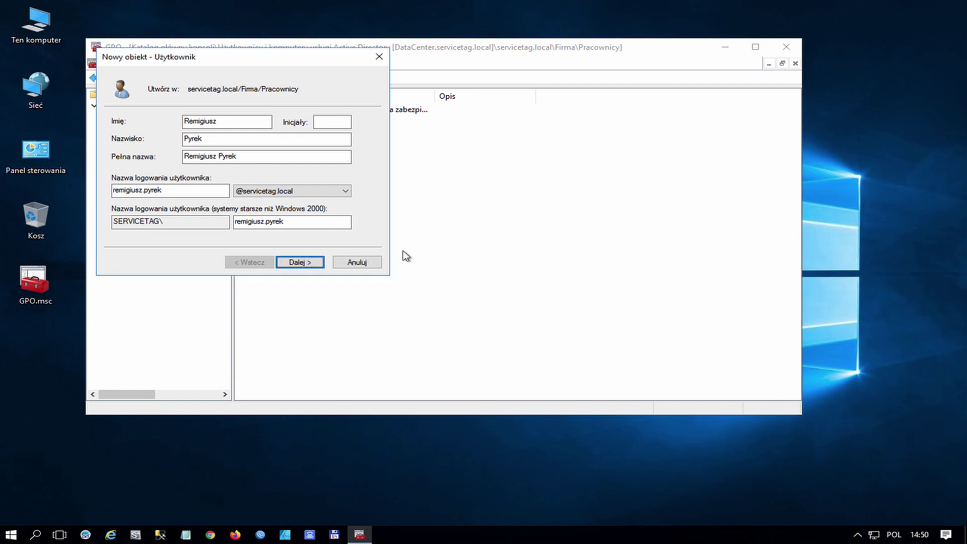
pyautogui.click(184, 194)
pyautogui.press('BackSpace')
pyautogui.press('BackSpace')
pyautogui.press('BackSpace')
pyautogui.press('BackSpace')
pyautogui.press('BackSpace')
pyautogui.press('BackSpace')
pyautogui.click(308, 267)
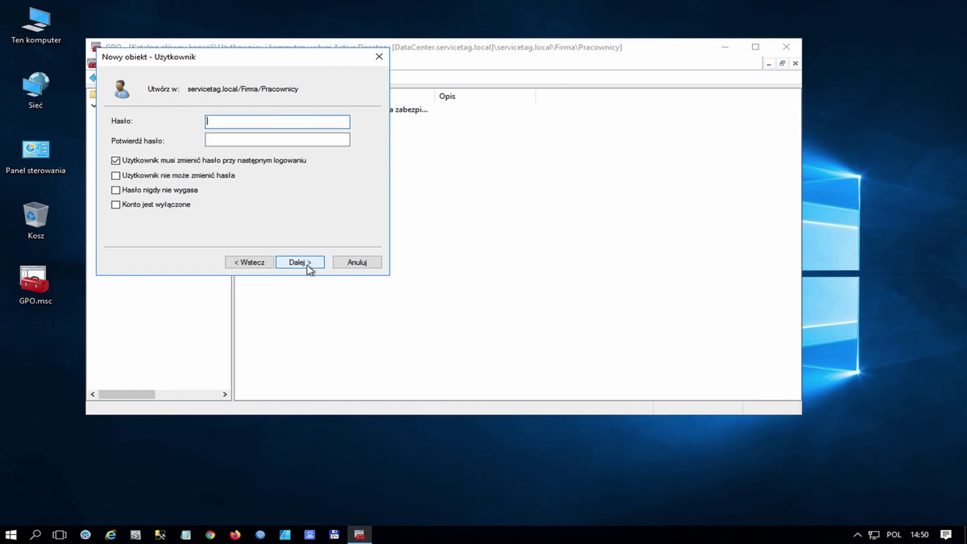
# Enter and confirm the password, untick must-change, and tick cannot-change and never-expires.
pyautogui.write('•••')
pyautogui.press('BackSpace')
pyautogui.press('BackSpace')
pyautogui.press('BackSpace')
pyautogui.write('•••••••••••••')
pyautogui.click(277, 139)
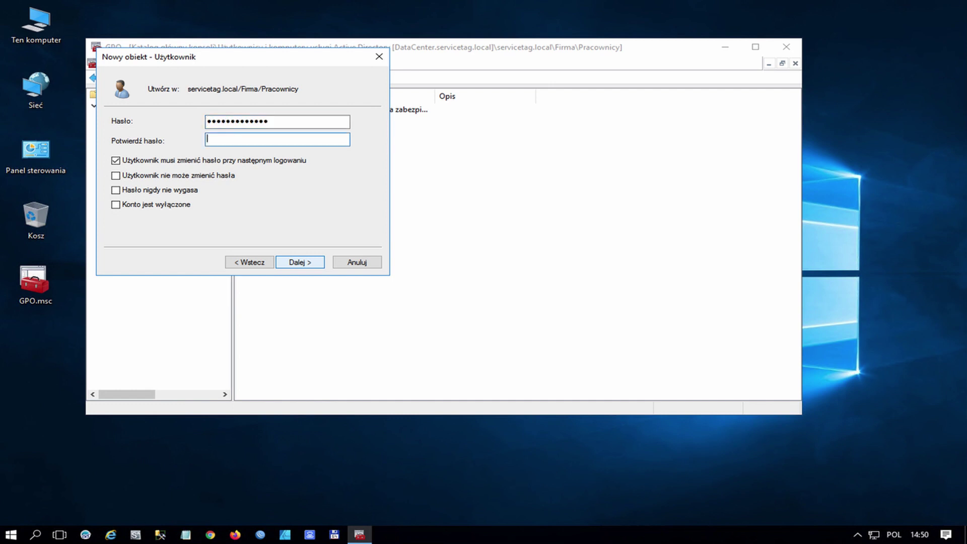
pyautogui.write('•••••••••••••')
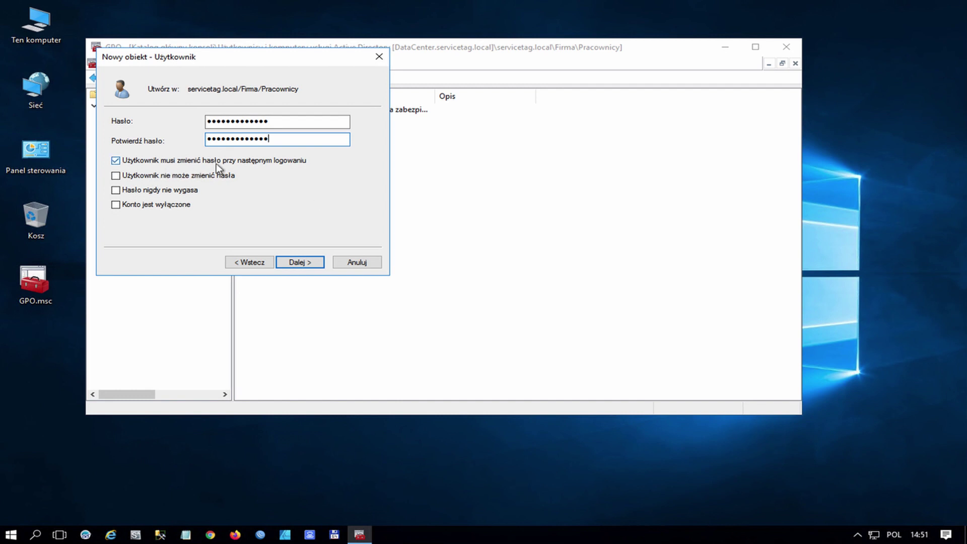
pyautogui.click(122, 162)
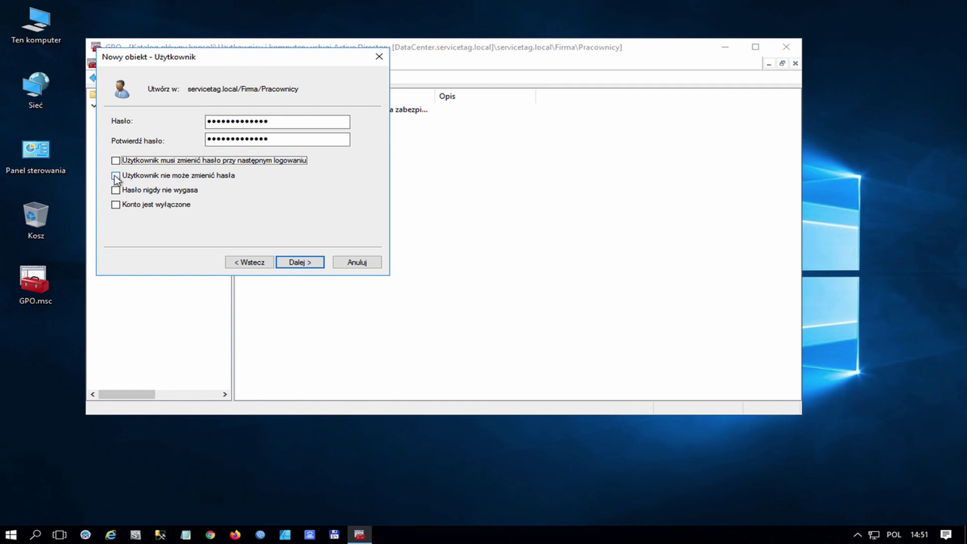
pyautogui.click(114, 175)
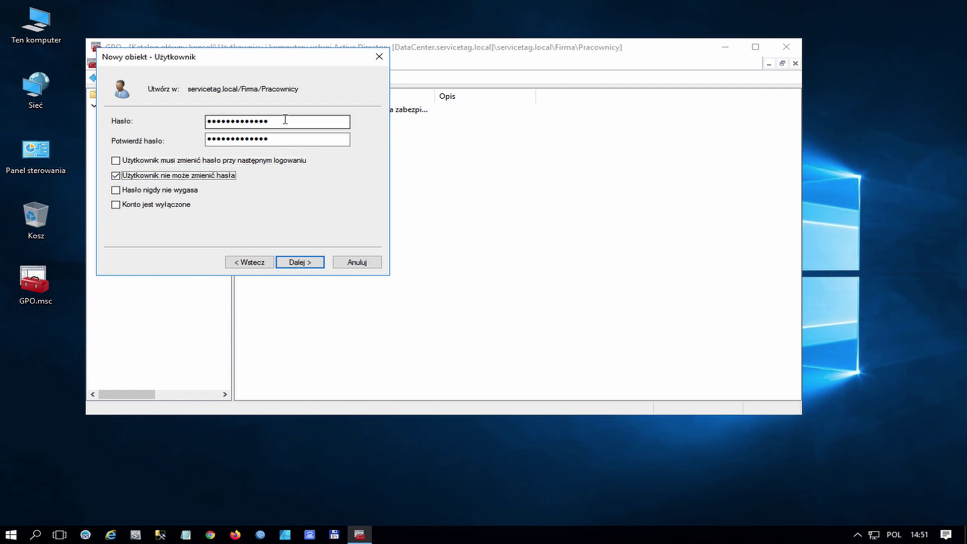
pyautogui.click(169, 193)
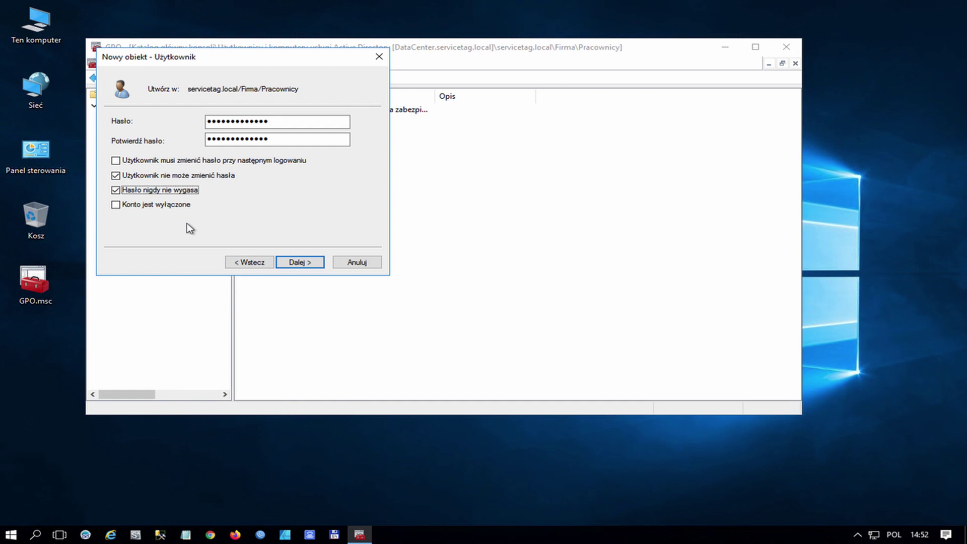
# Clear the never-expires and cannot-change options, mark the account disabled, and reach the summary.
pyautogui.click(135, 193)
pyautogui.click(149, 174)
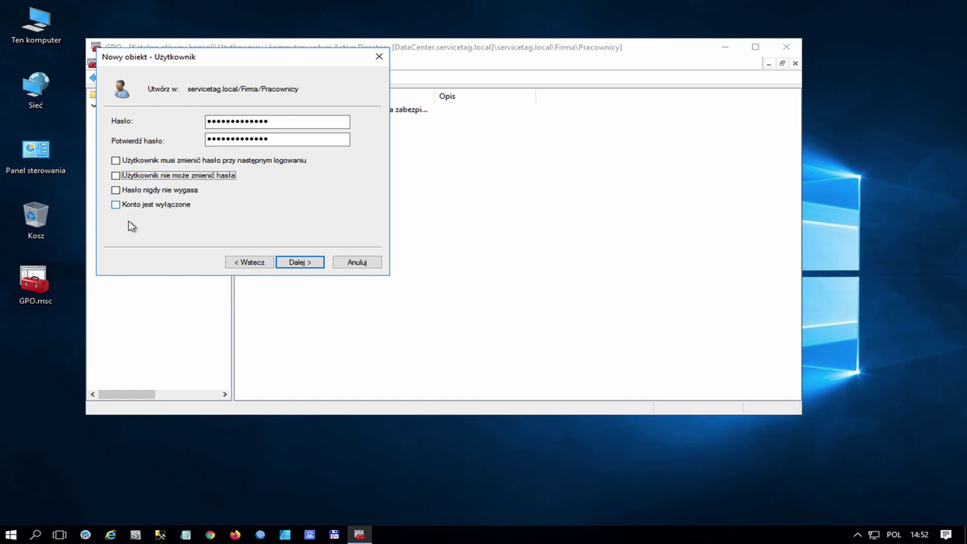
pyautogui.click(116, 207)
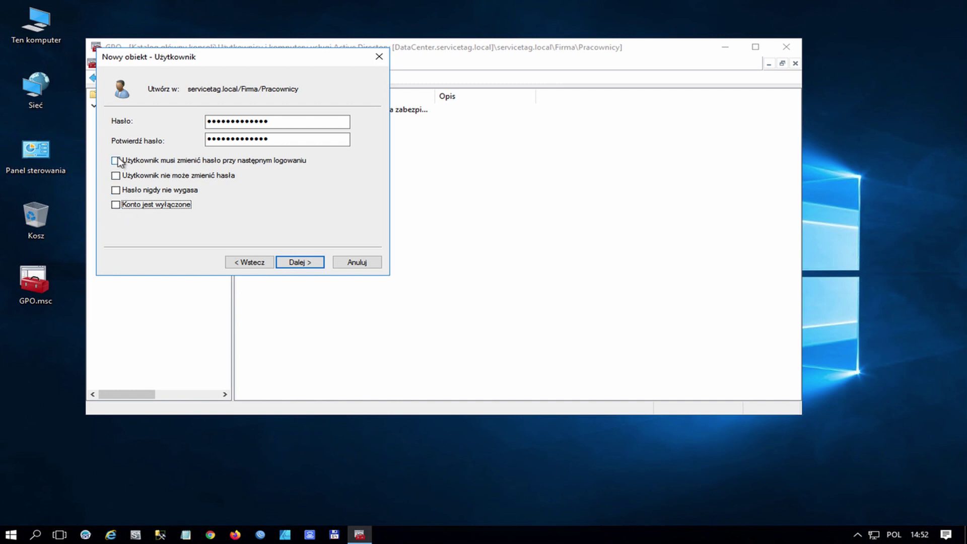
pyautogui.click(309, 261)
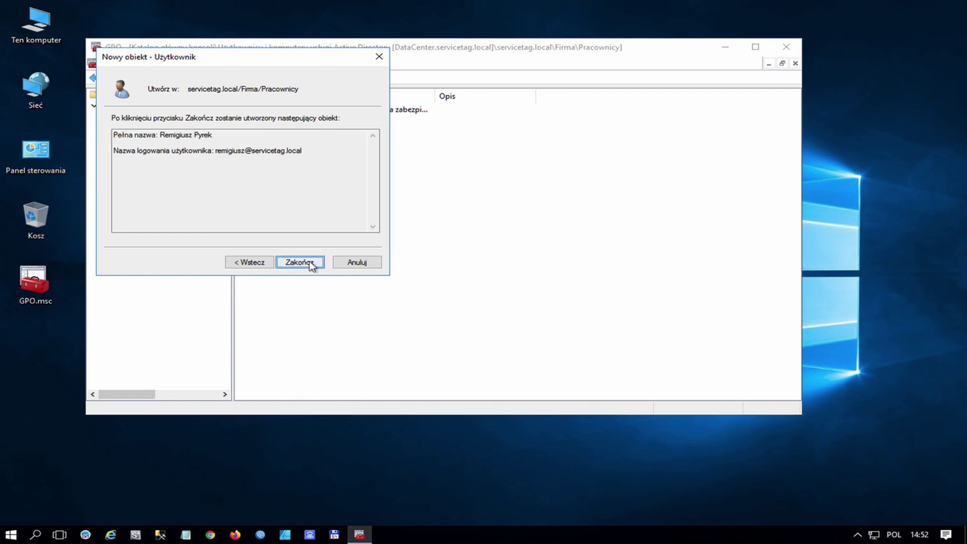
# Finish creating the user and add them to the Pracownicy group under Członek grupy.
pyautogui.click(309, 262)
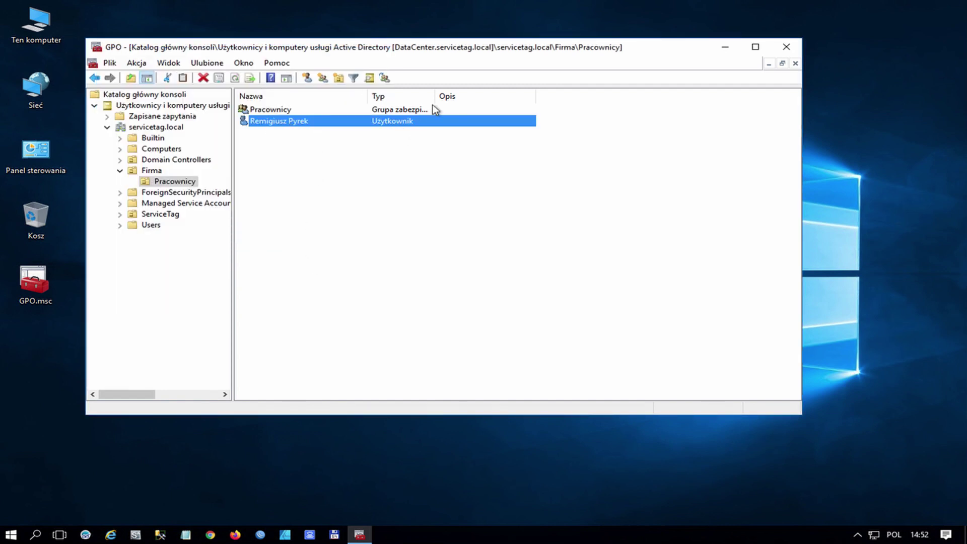
pyautogui.doubleClick(397, 125)
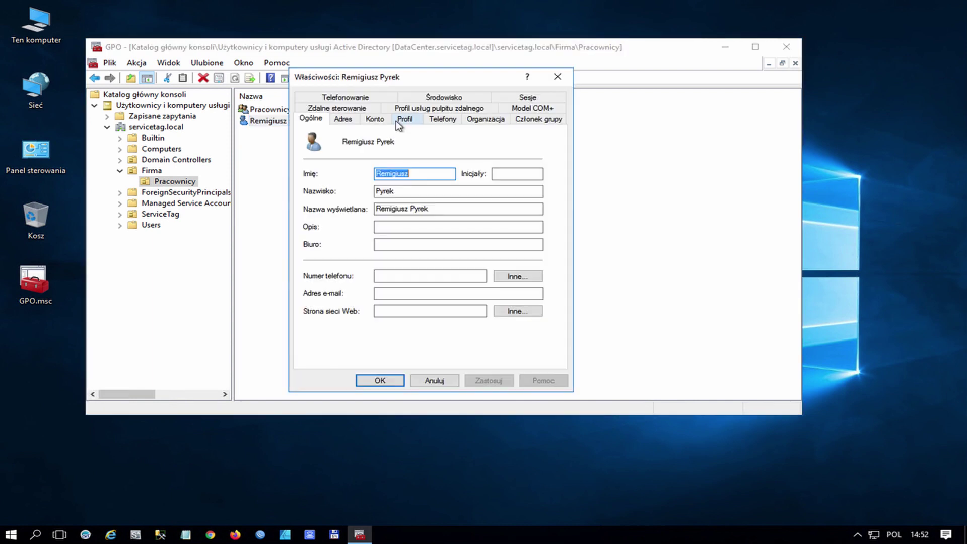
pyautogui.click(539, 119)
pyautogui.click(334, 264)
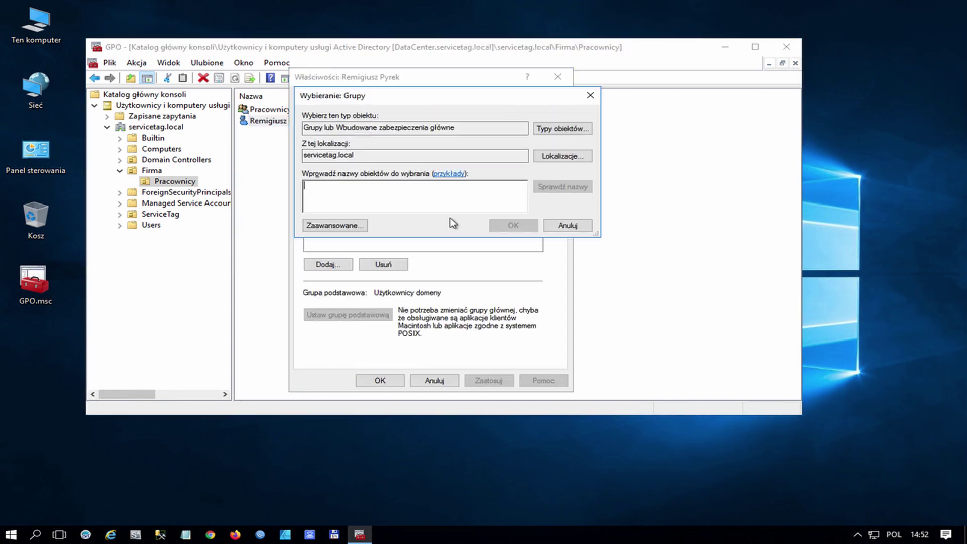
pyautogui.write('pr')
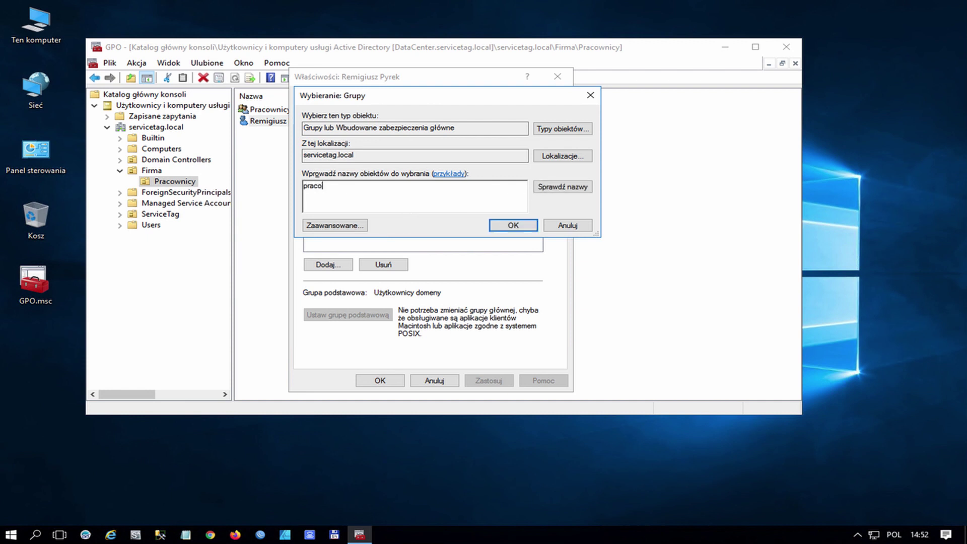
pyautogui.write('aco')
pyautogui.click(579, 187)
pyautogui.click(513, 225)
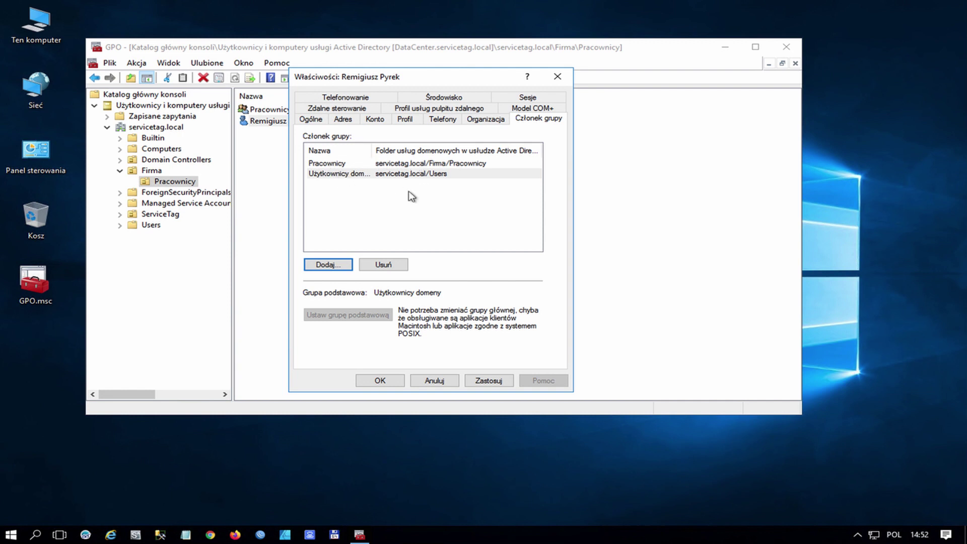
pyautogui.click(397, 382)
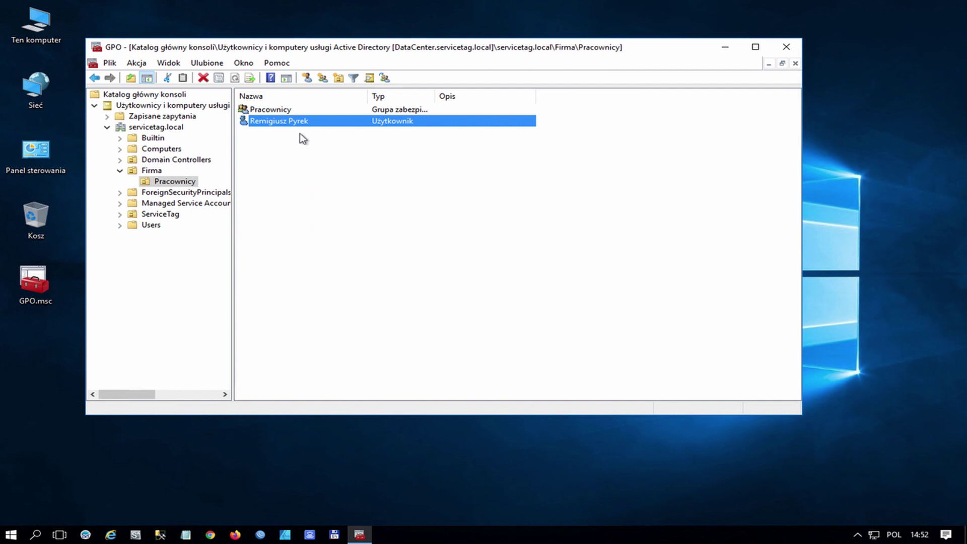
# Confirm the new user appears on the Pracownicy group's Członkowie tab.
pyautogui.doubleClick(285, 109)
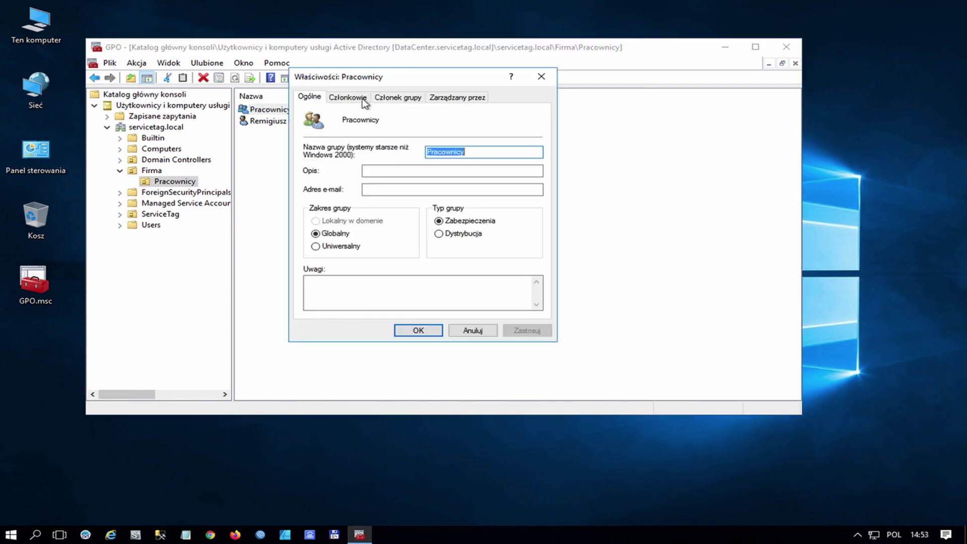
pyautogui.click(352, 98)
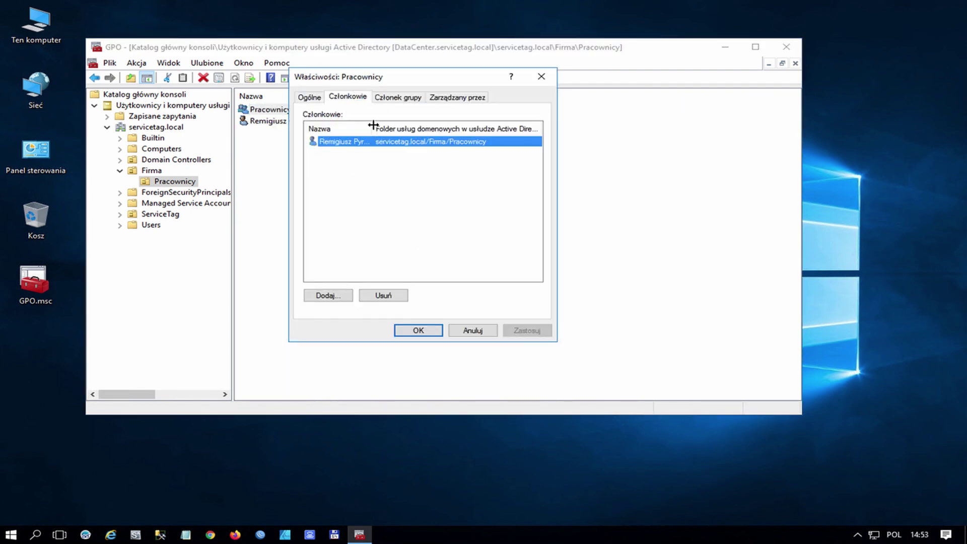
pyautogui.moveTo(372, 127); pyautogui.dragTo(429, 127)
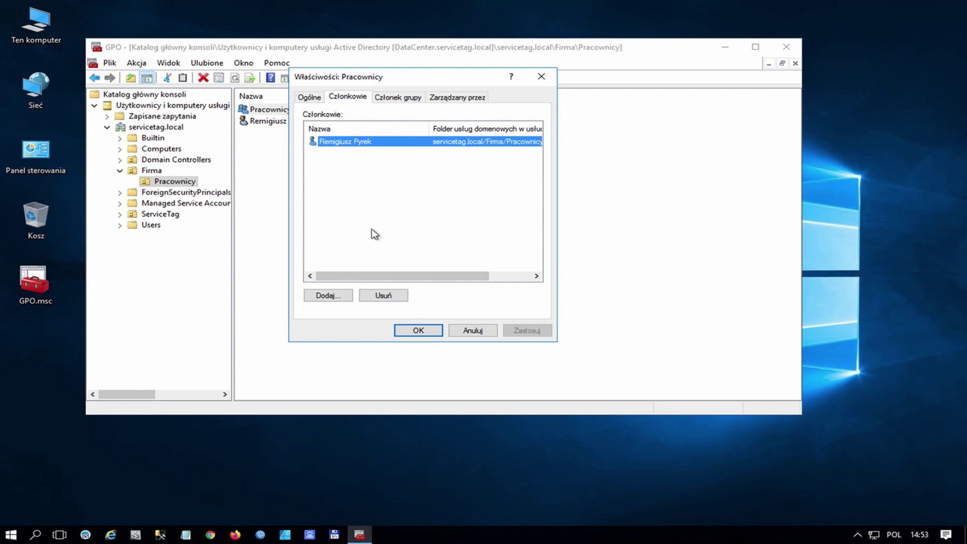
pyautogui.click(407, 330)
pyautogui.click(222, 167)
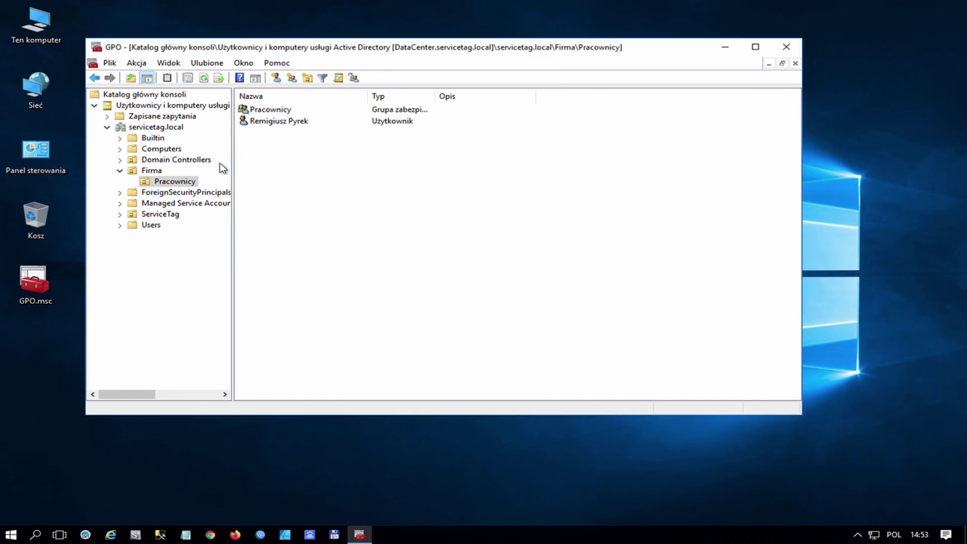
# Browse Builtin, Firma and Pracownicy, then widen the tree pane to show full names.
pyautogui.click(154, 138)
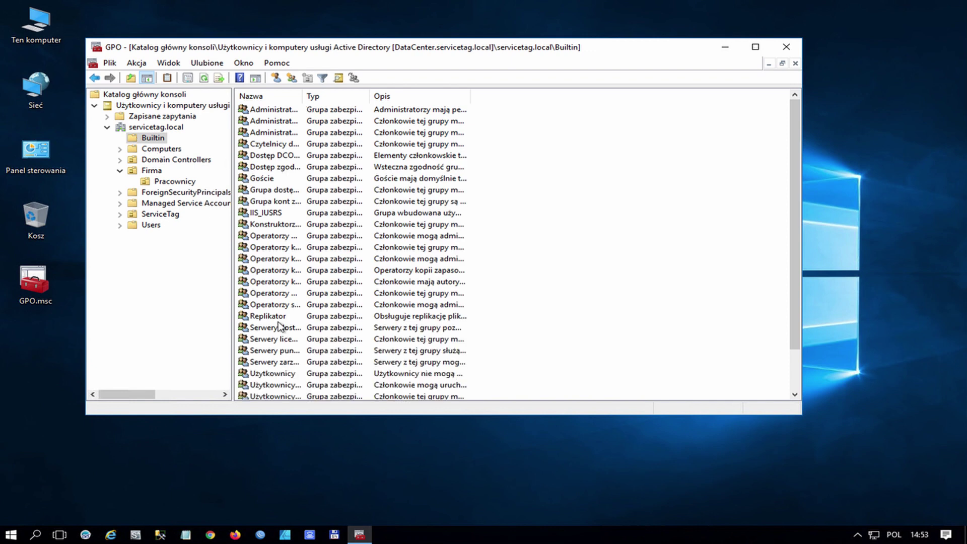
pyautogui.click(157, 172)
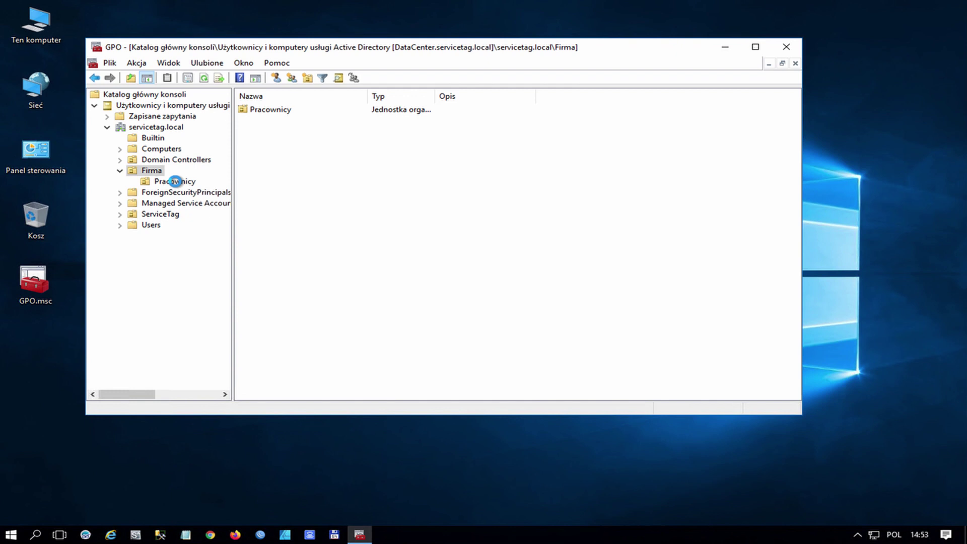
pyautogui.click(175, 181)
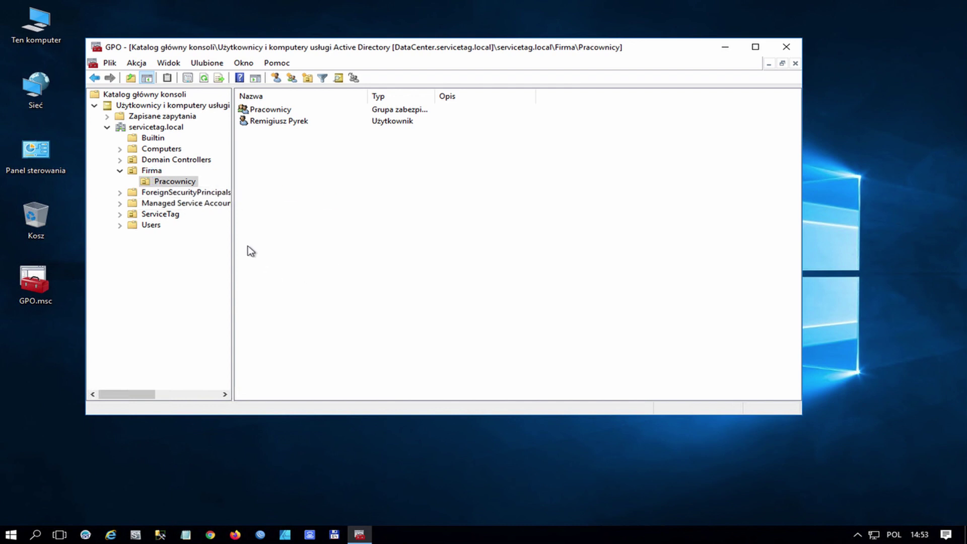
pyautogui.moveTo(232, 230); pyautogui.dragTo(309, 231)
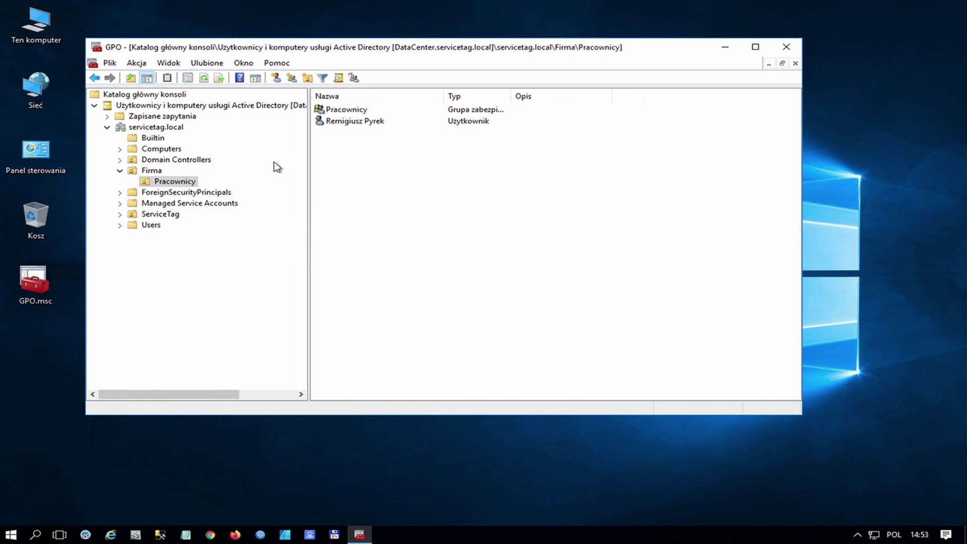
# Review the new user's Konto tab logon settings and close the properties unchanged.
pyautogui.doubleClick(372, 122)
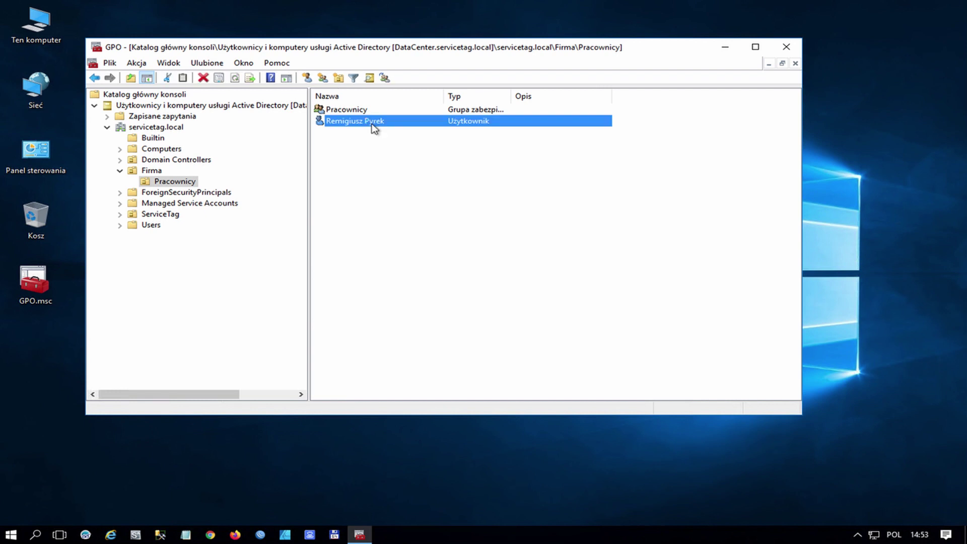
pyautogui.click(383, 124)
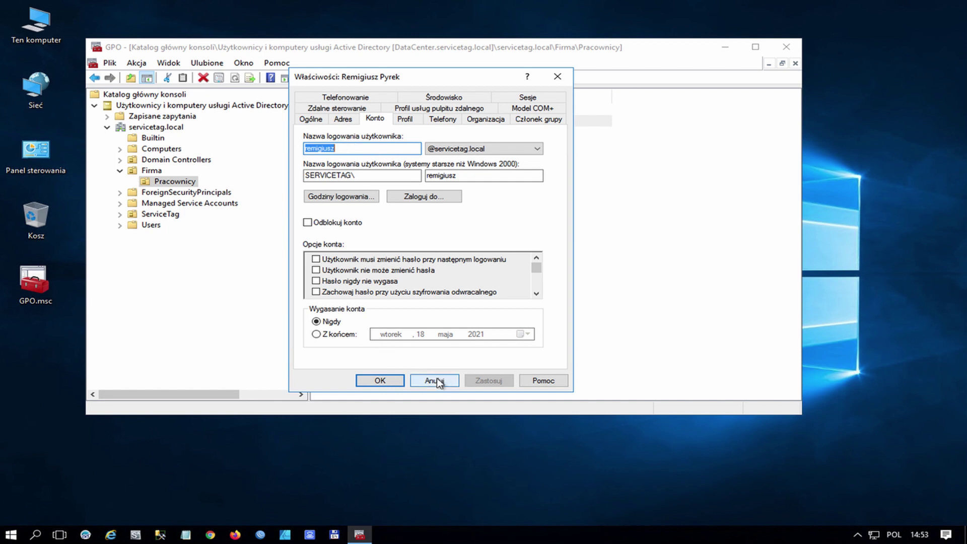
pyautogui.click(391, 379)
pyautogui.click(438, 254)
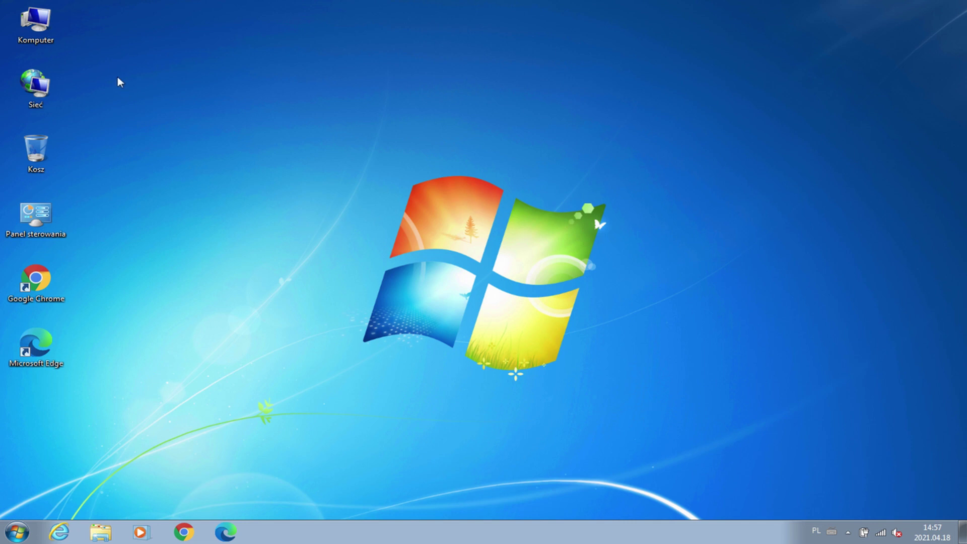
# Open the computer's System properties, Advanced system settings, and the User Profiles settings.
pyautogui.doubleClick(48, 17)
pyautogui.rightClick(46, 24)
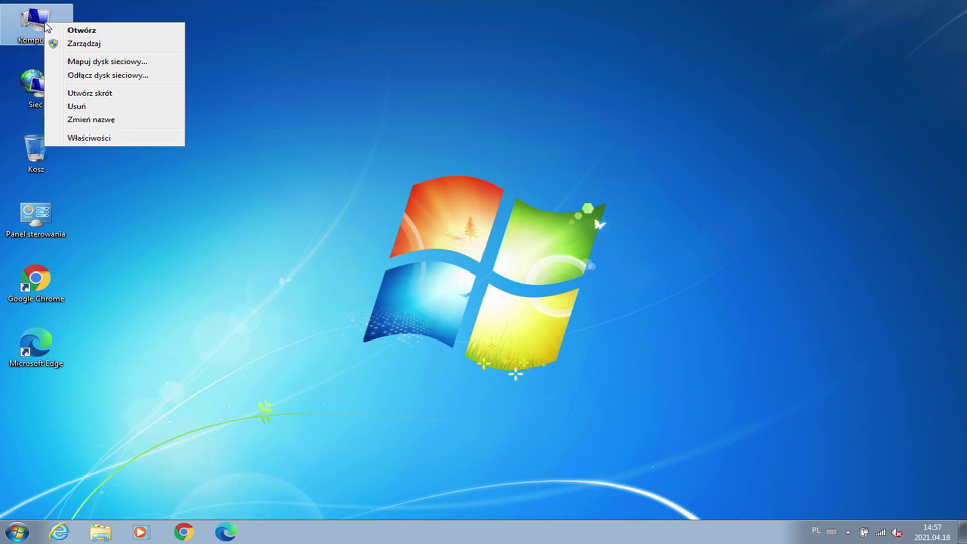
pyautogui.click(83, 137)
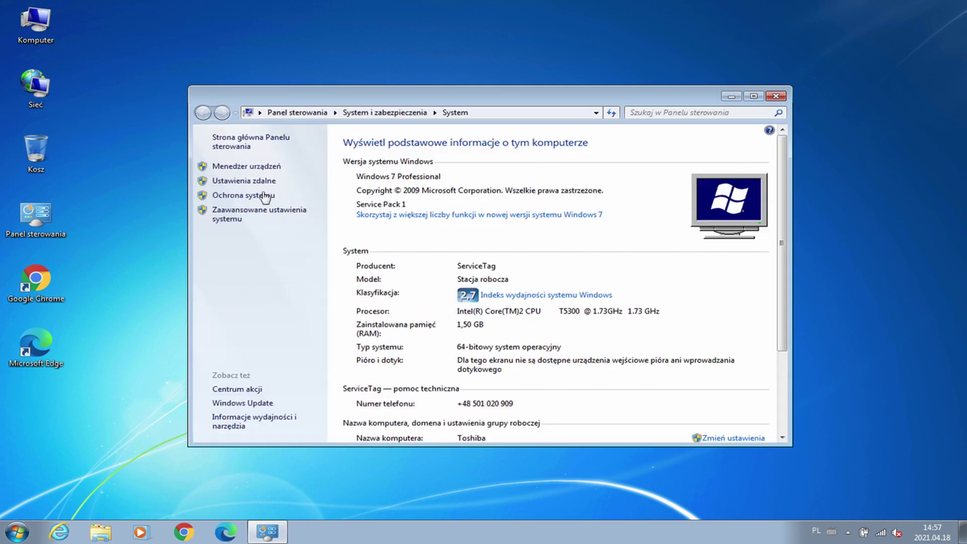
pyautogui.click(229, 216)
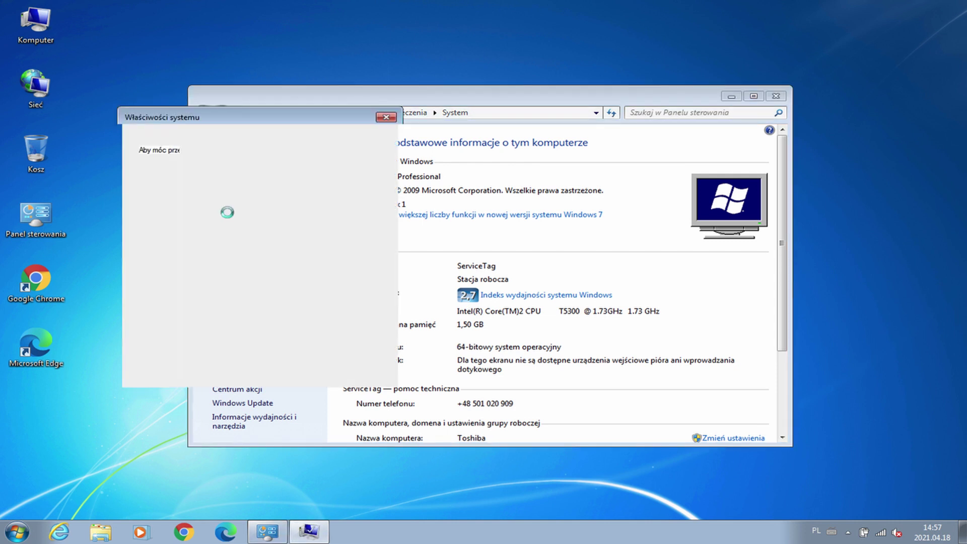
pyautogui.click(340, 258)
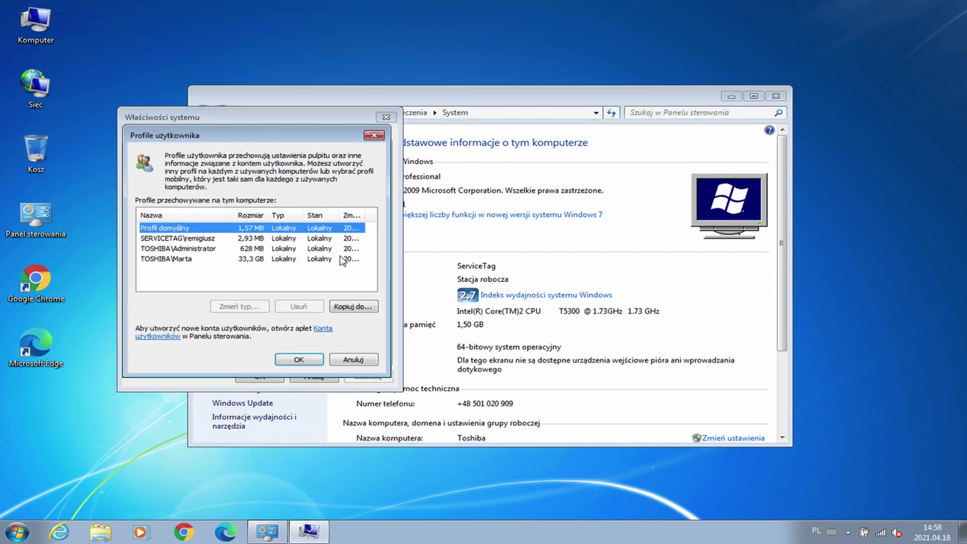
# Inspect the TOSHIBA\Administrator and SERVICETAG domain profiles, then close both dialogs.
pyautogui.click(161, 250)
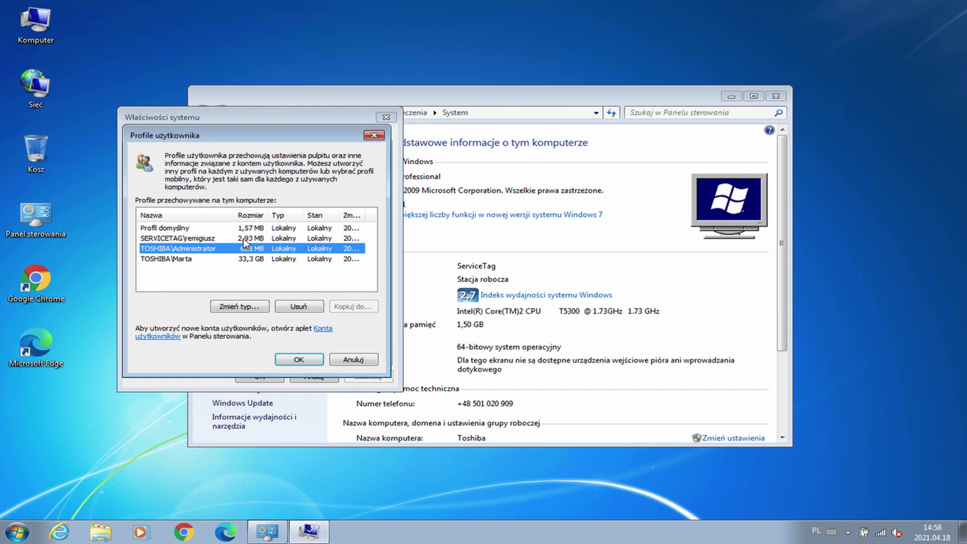
pyautogui.click(214, 238)
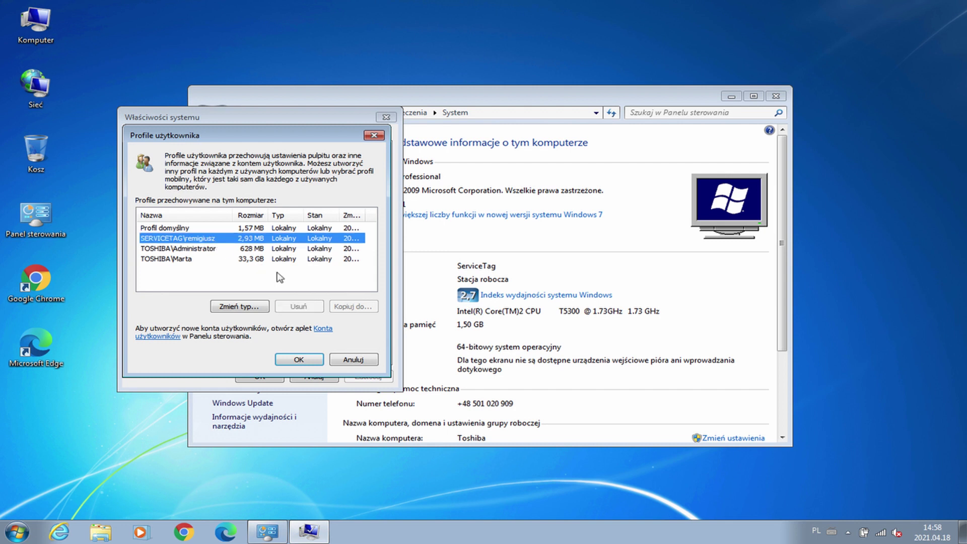
pyautogui.click(301, 359)
pyautogui.click(268, 376)
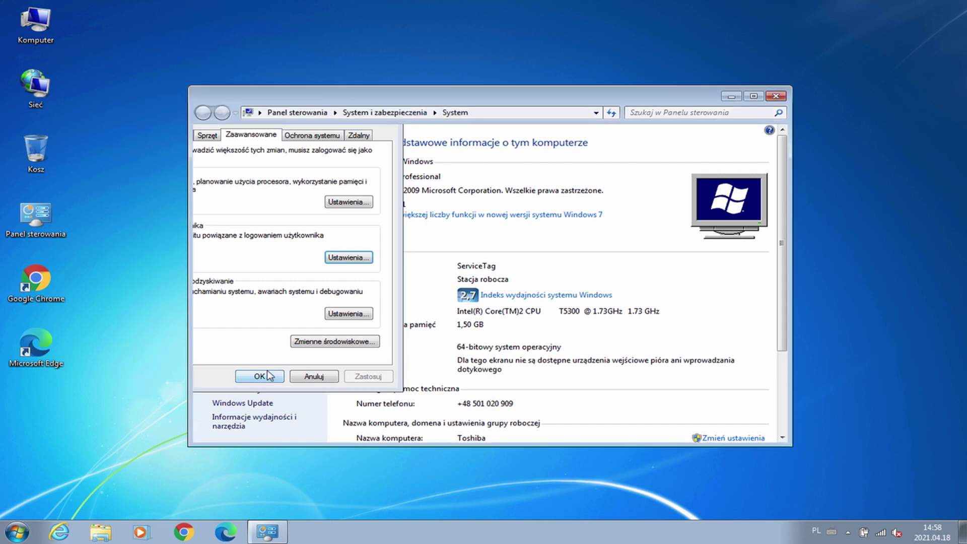
# Close the System window and show the Computers container listing TOSHIBA.
pyautogui.click(783, 97)
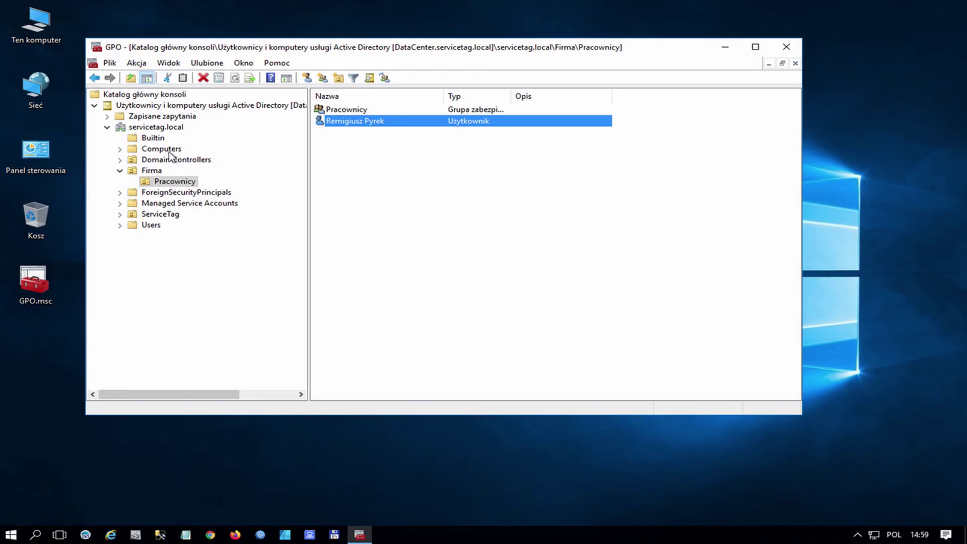
pyautogui.click(168, 150)
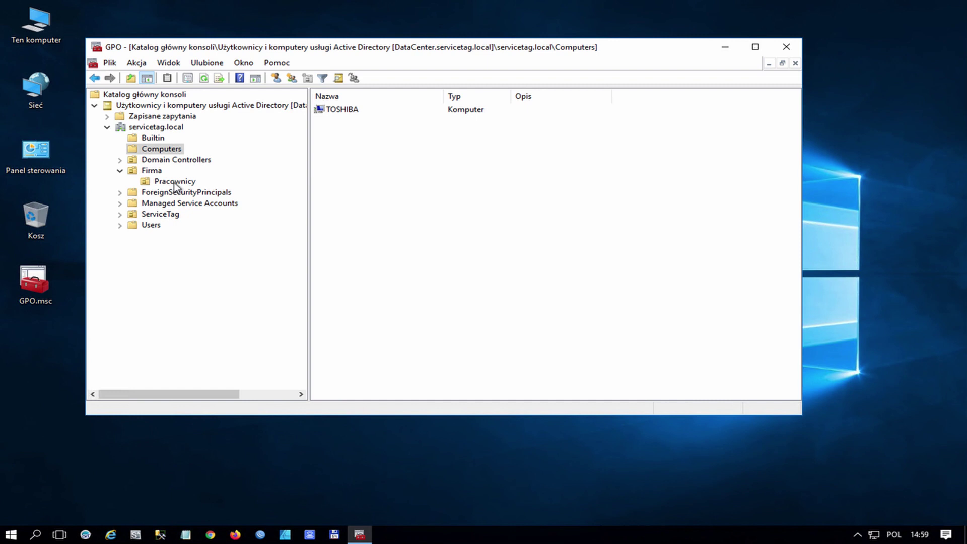
# Add a Komputery organizational unit under Firma, next to Pracownicy.
pyautogui.click(154, 171)
pyautogui.rightClick(155, 173)
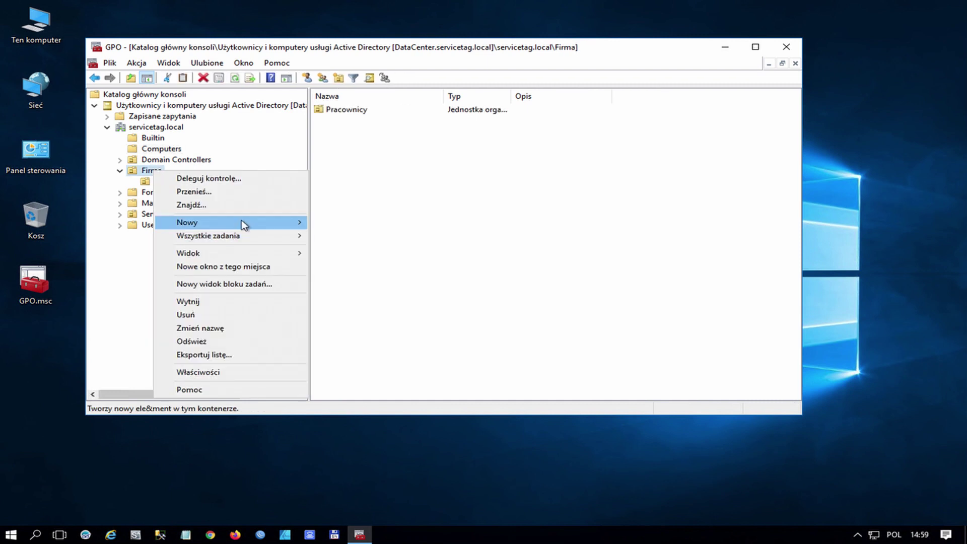
pyautogui.moveTo(241, 221)
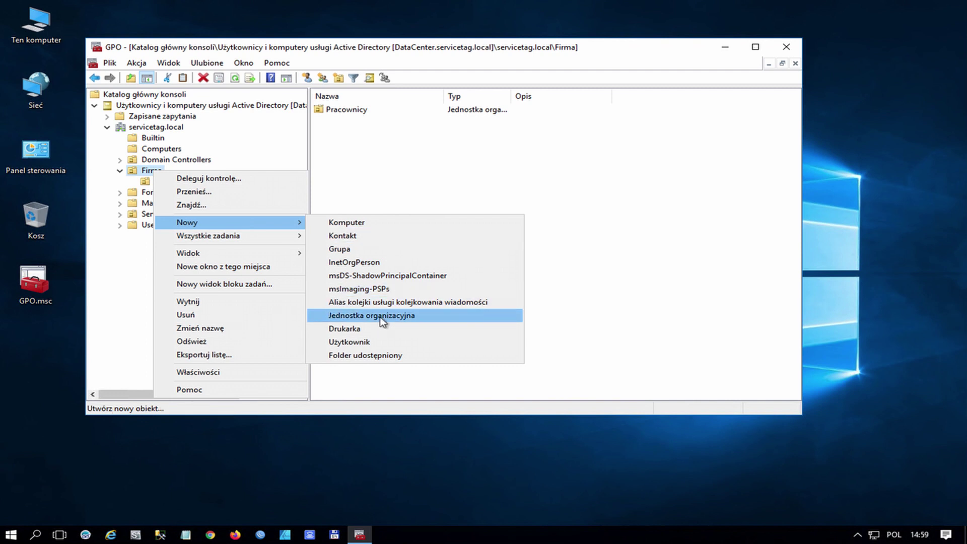
pyautogui.click(382, 317)
pyautogui.write('Komputery')
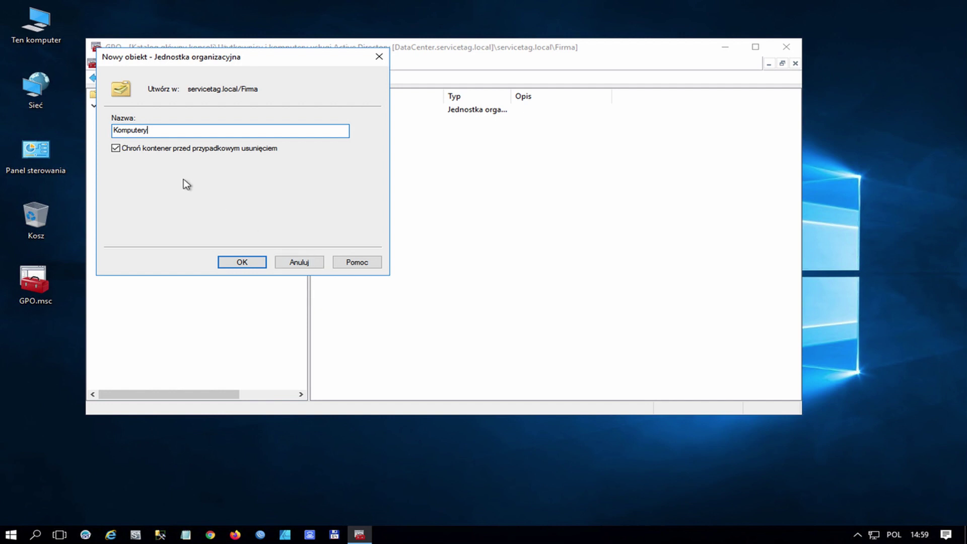
pyautogui.click(237, 262)
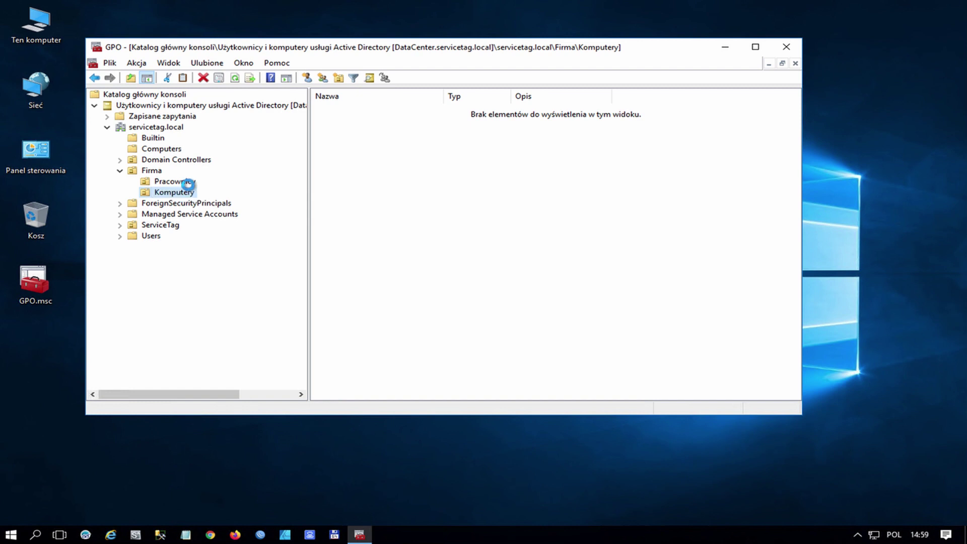
pyautogui.click(188, 182)
pyautogui.click(180, 193)
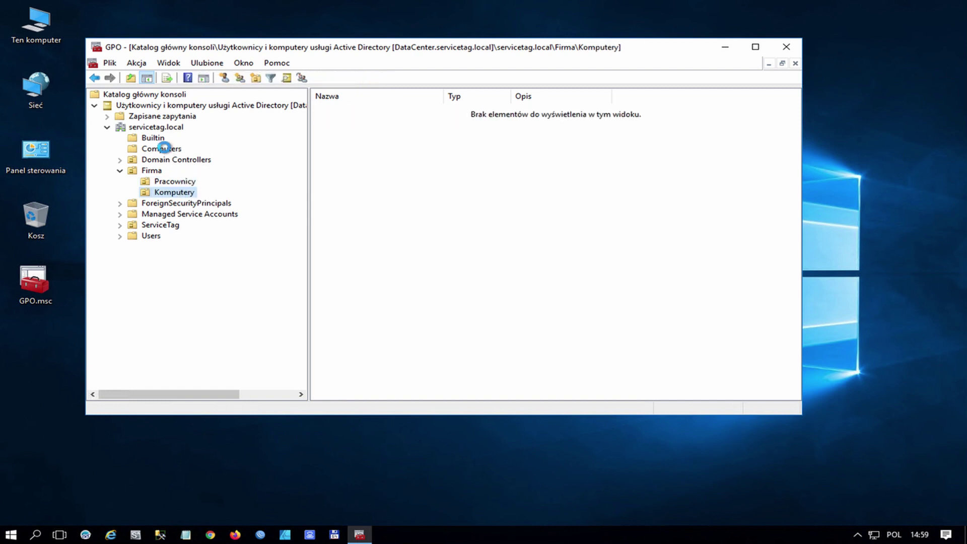
# Drag the TOSHIBA computer from Computers into Firma\Komputery and confirm the move.
pyautogui.click(167, 150)
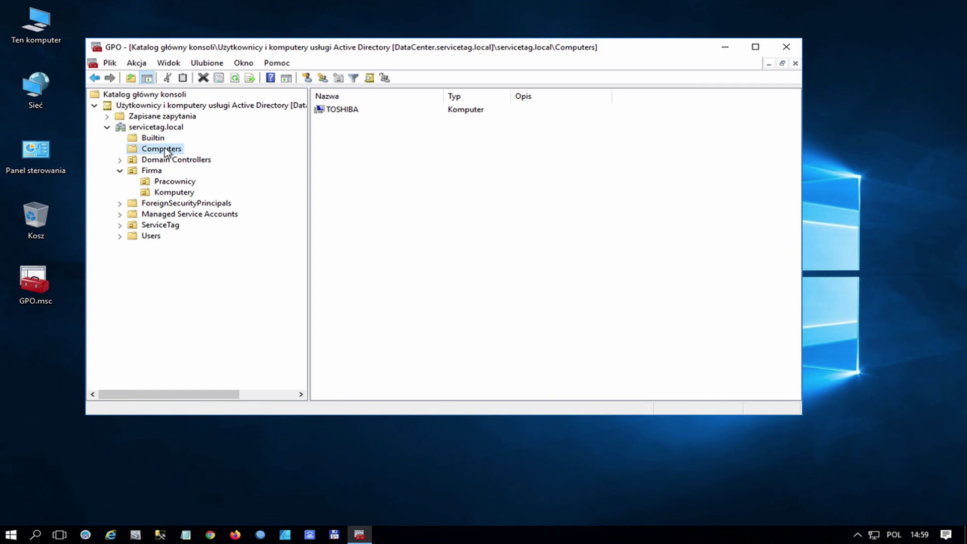
pyautogui.click(340, 111)
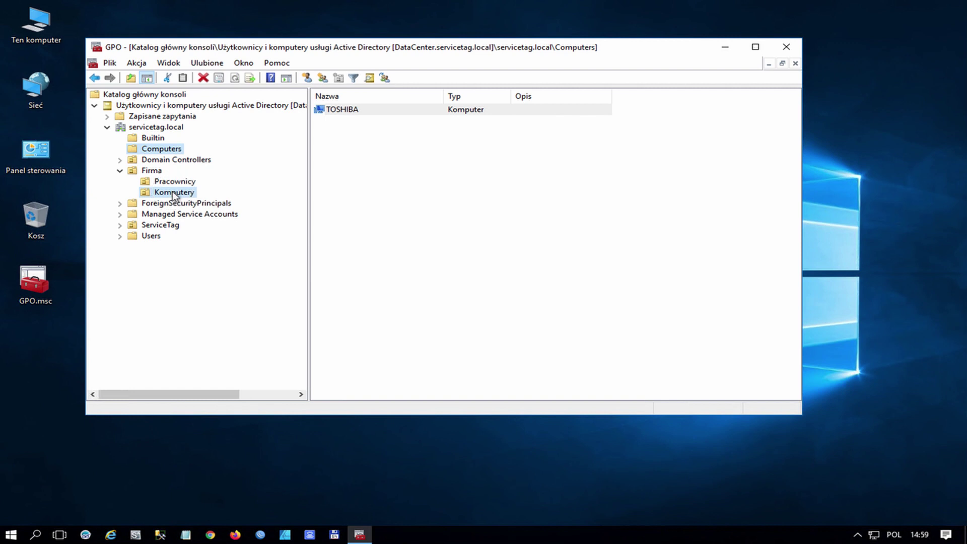
pyautogui.moveTo(172, 191); pyautogui.dragTo(172, 192)
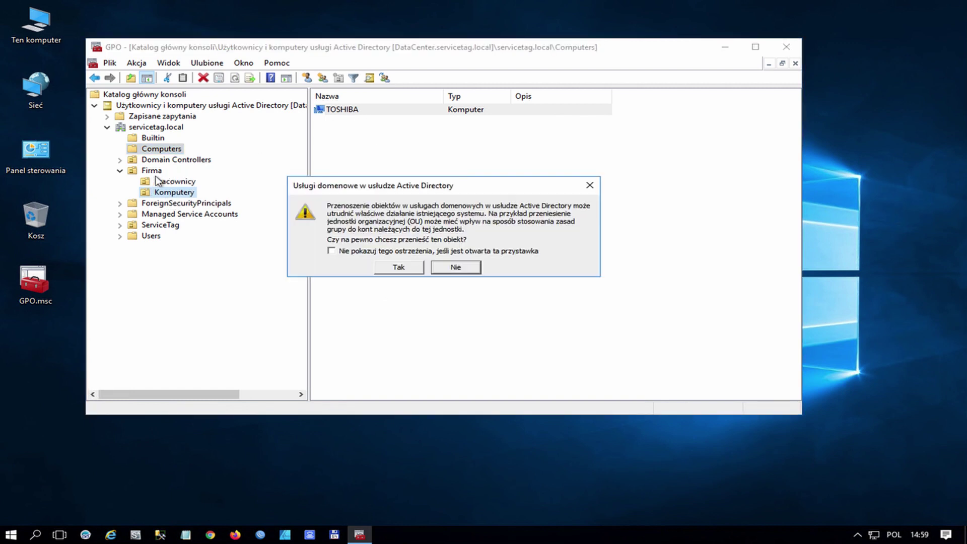
pyautogui.click(394, 269)
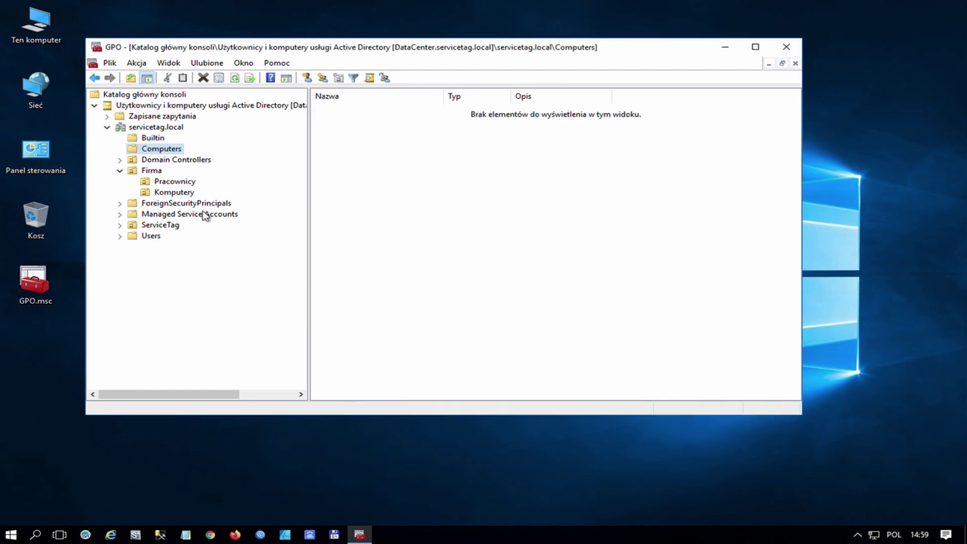
# Check that TOSHIBA now appears in Komputery, then view the Firma OU contents.
pyautogui.click(173, 192)
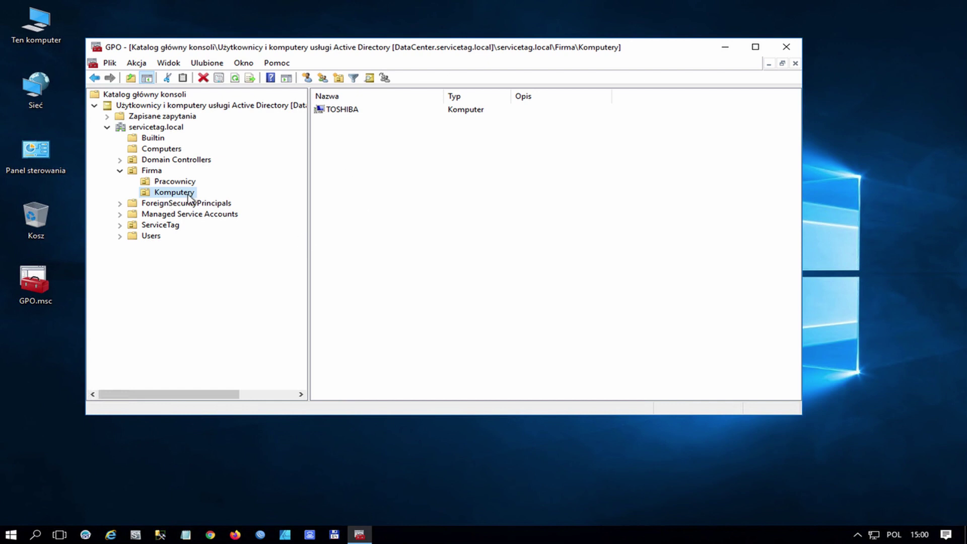
pyautogui.click(408, 250)
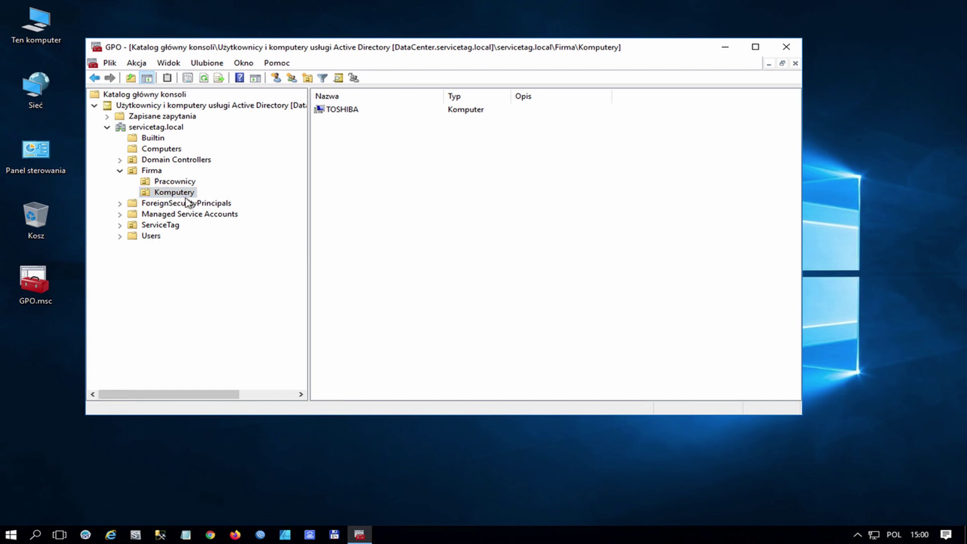
pyautogui.click(147, 170)
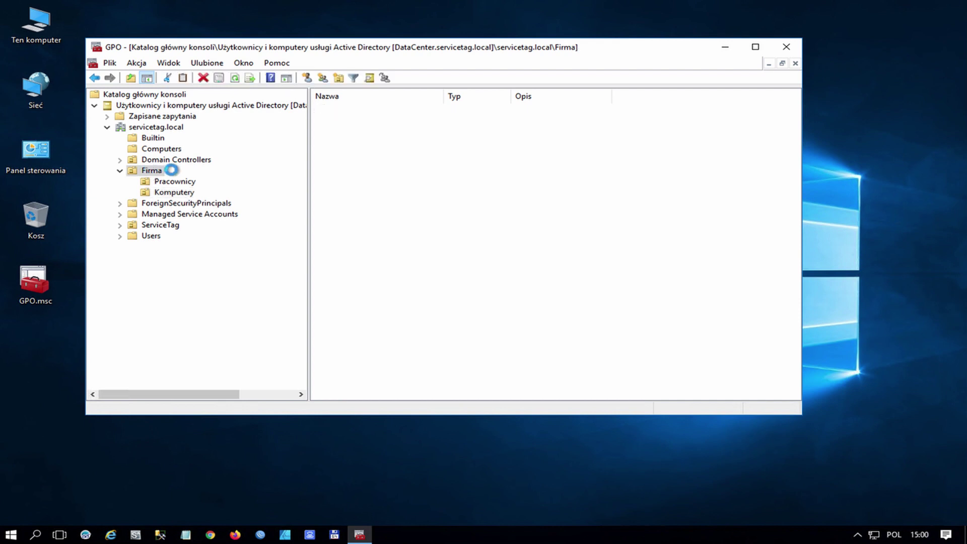
# Browse back and forth between the Pracownicy and Komputery OUs to review their contents.
pyautogui.click(174, 182)
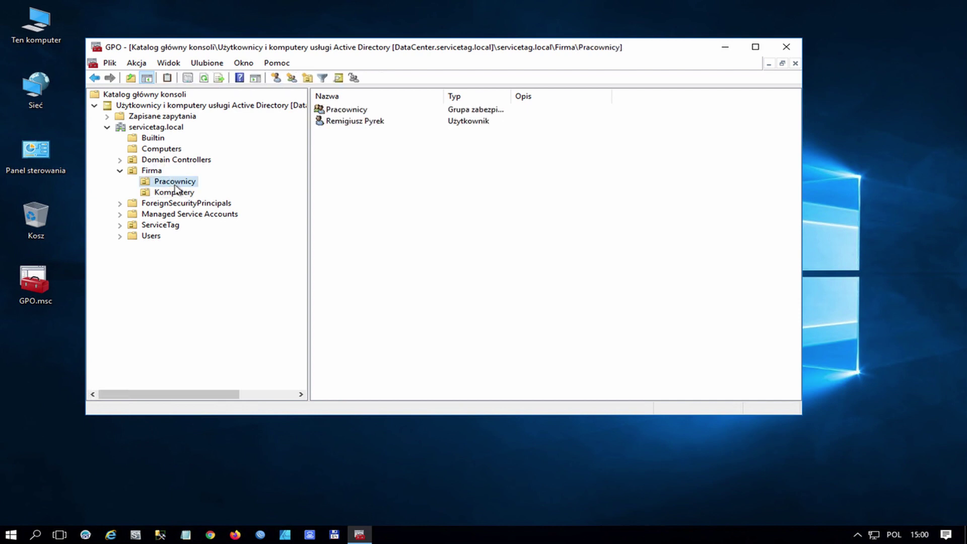
pyautogui.click(172, 195)
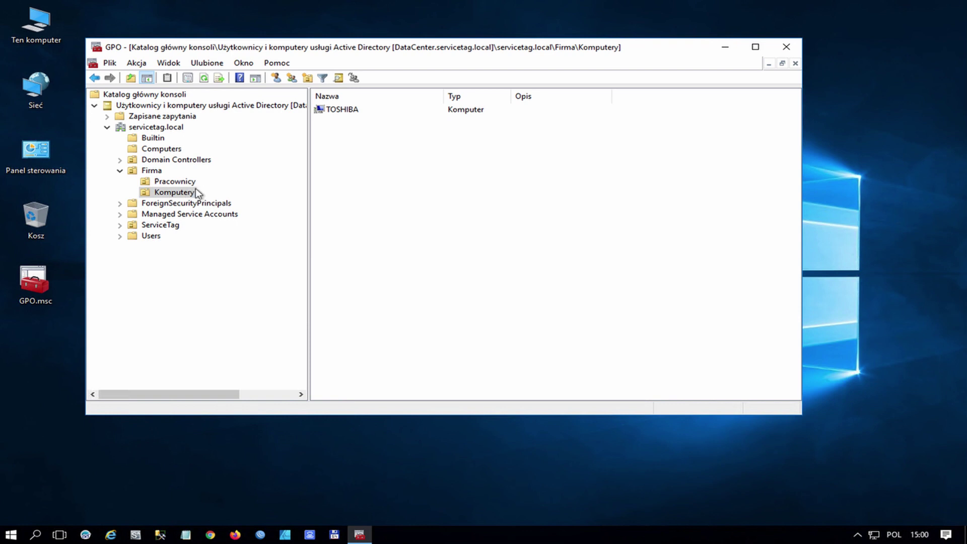
pyautogui.click(176, 182)
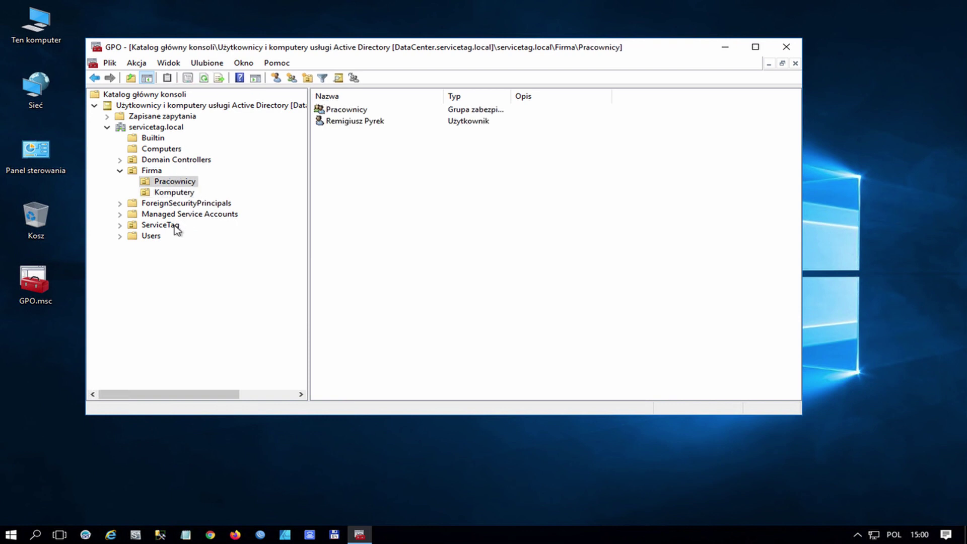
pyautogui.click(186, 193)
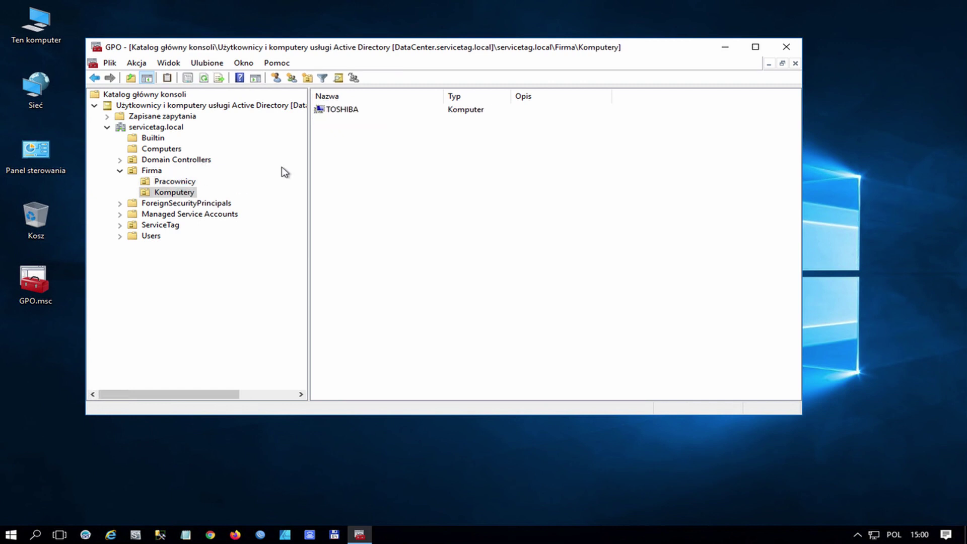
# Start deleting TOSHIBA from Komputery, then cancel with Nie so the computer is kept.
pyautogui.click(355, 113)
pyautogui.rightClick(354, 114)
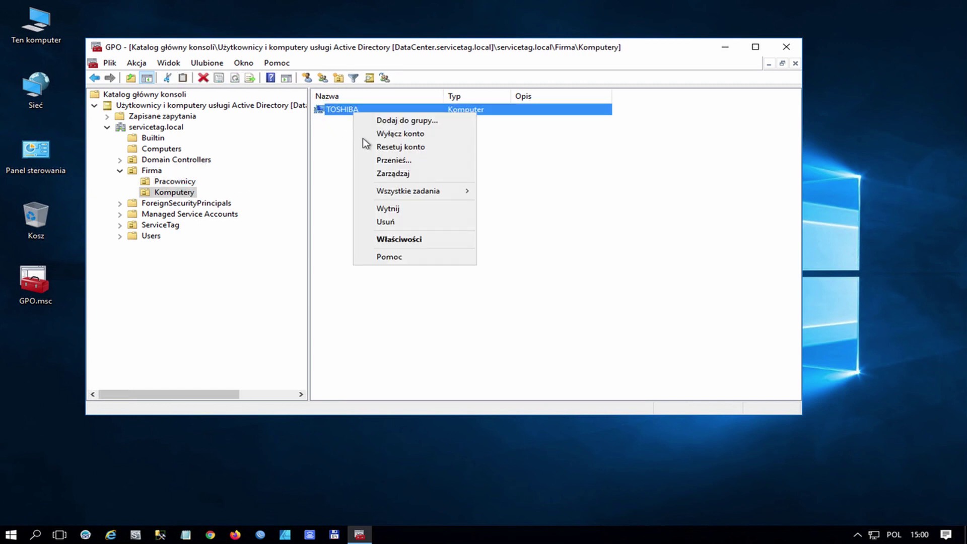
pyautogui.click(386, 223)
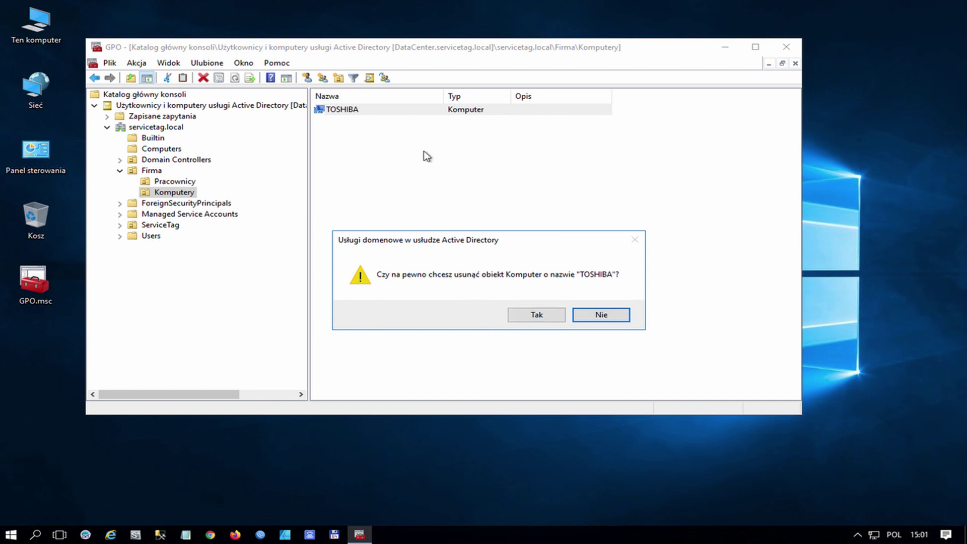
pyautogui.click(601, 315)
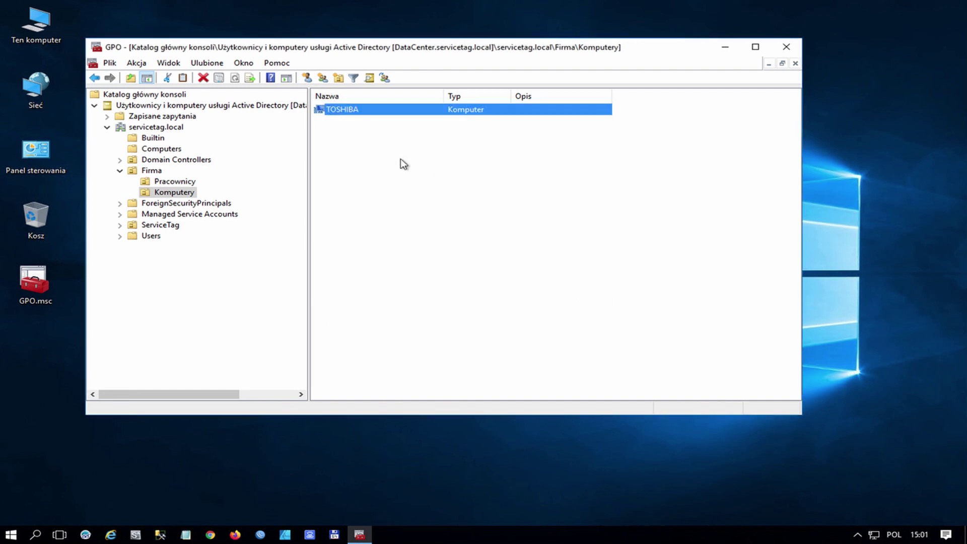
pyautogui.rightClick(401, 160)
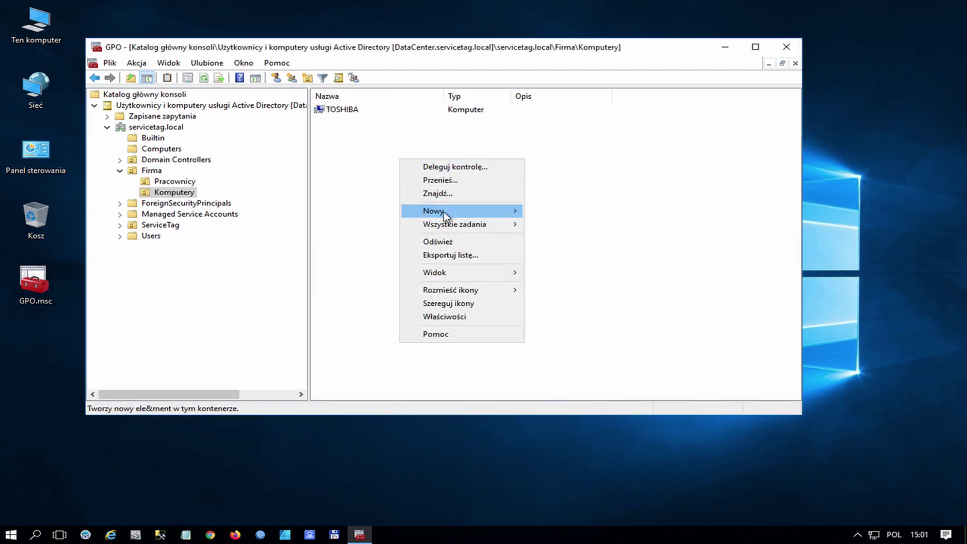
pyautogui.moveTo(476, 213)
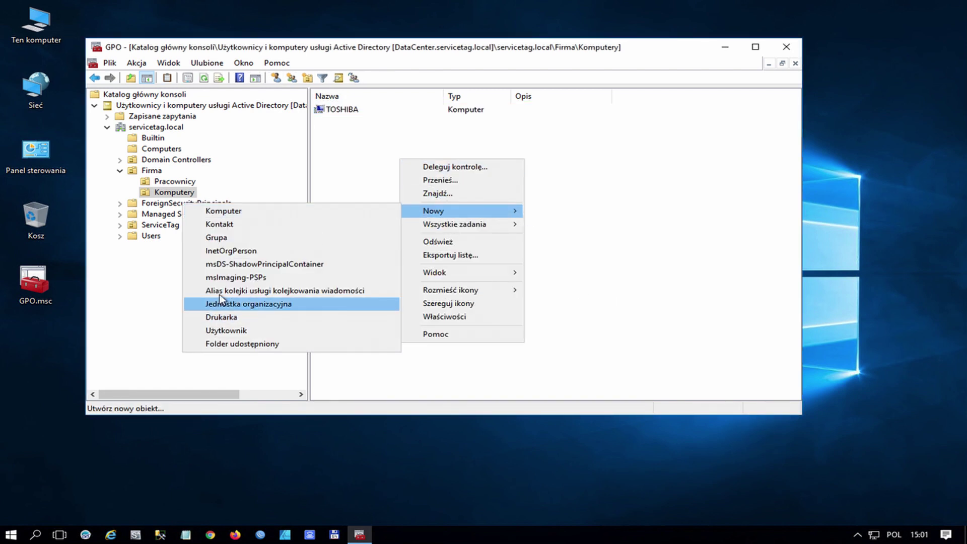
pyautogui.click(233, 211)
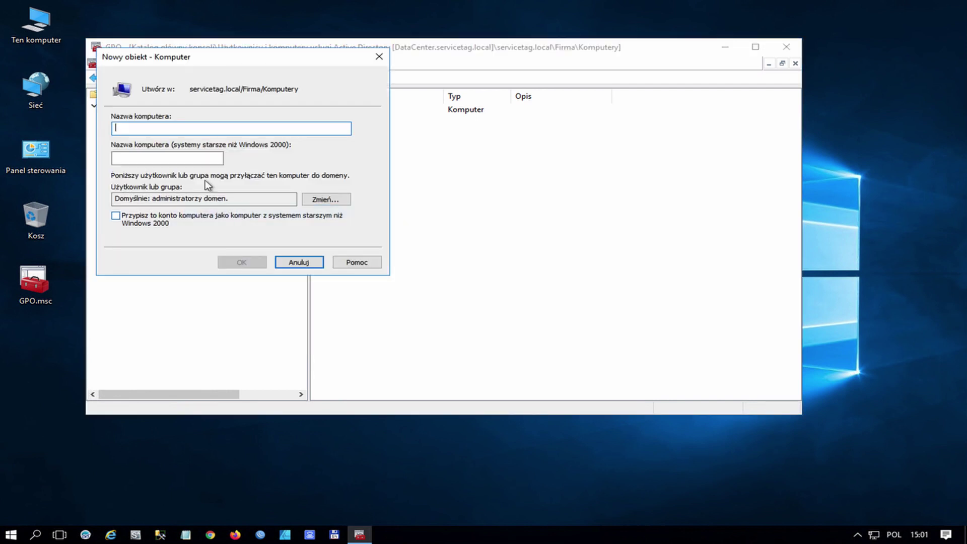
pyautogui.click(308, 263)
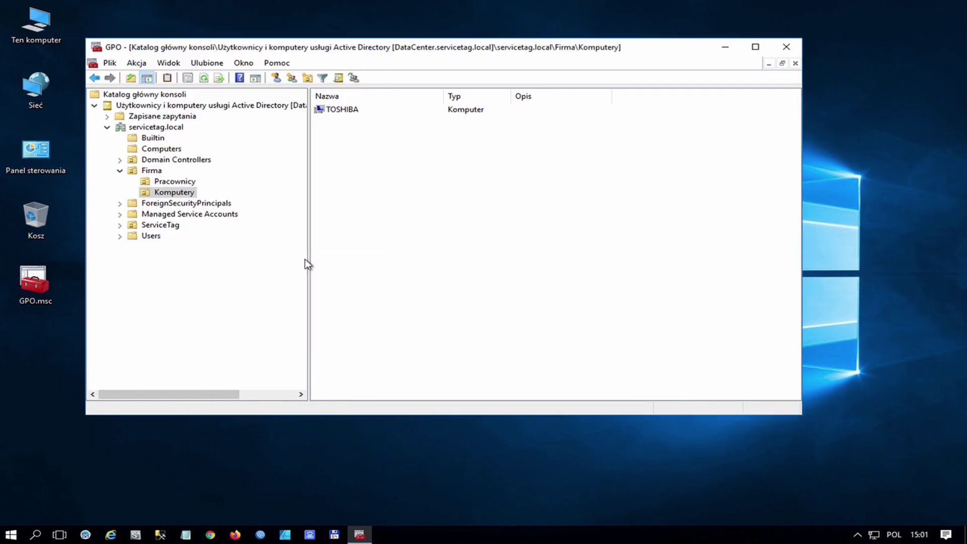
pyautogui.doubleClick(350, 115)
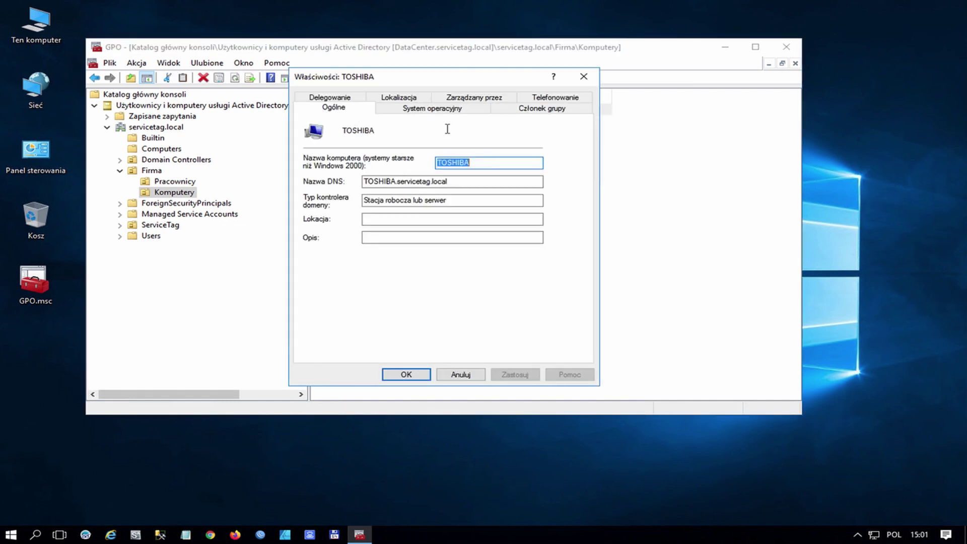
pyautogui.click(445, 112)
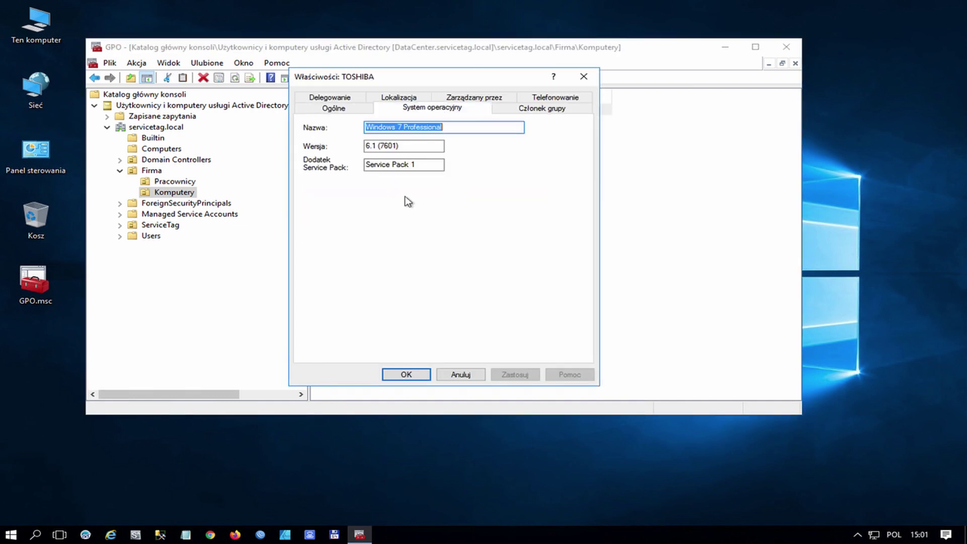
pyautogui.click(461, 375)
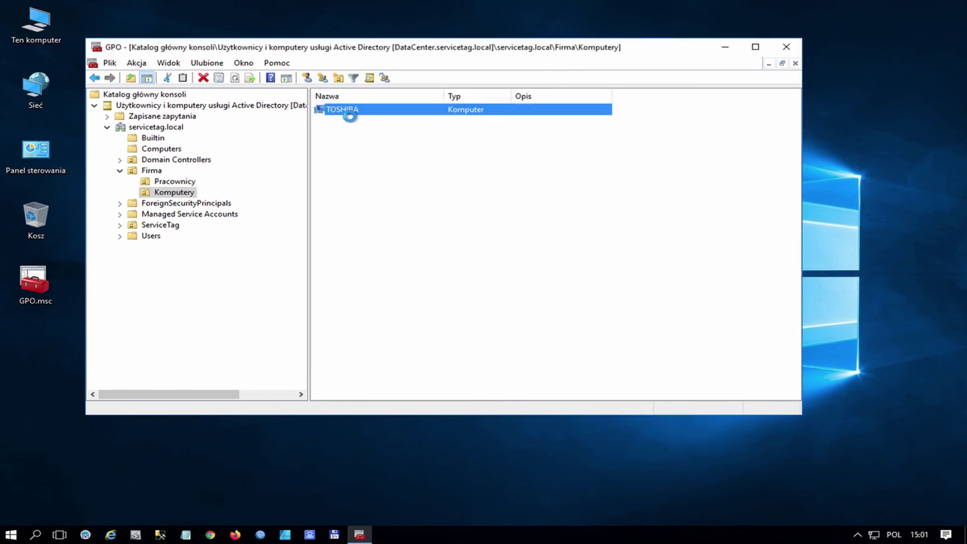
pyautogui.click(380, 182)
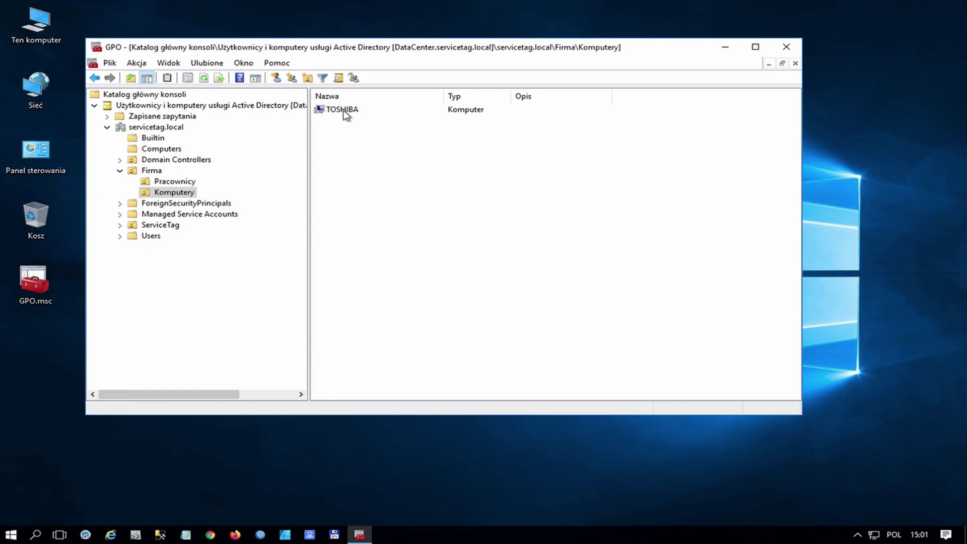
# Confirm Computers is empty and TOSHIBA is in the Komputery OU.
pyautogui.click(173, 149)
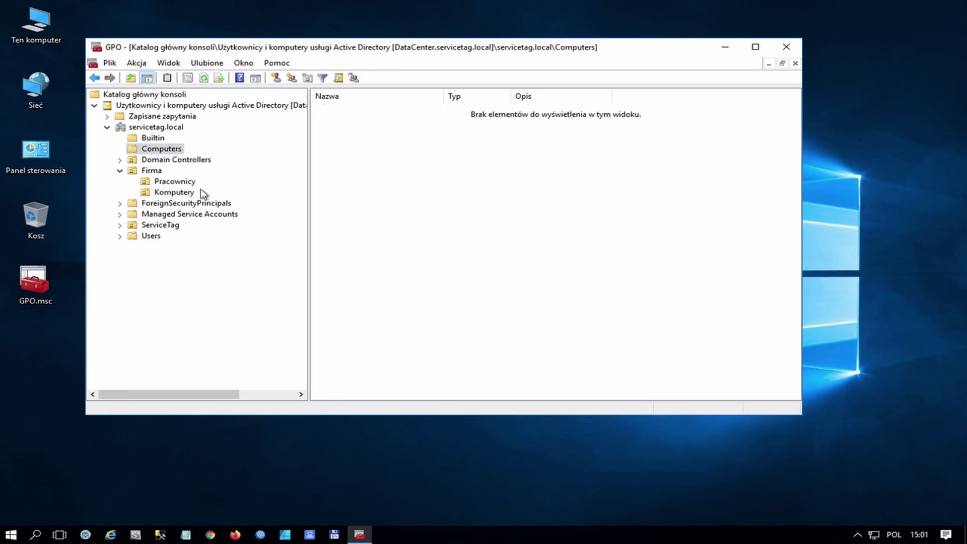
pyautogui.click(175, 194)
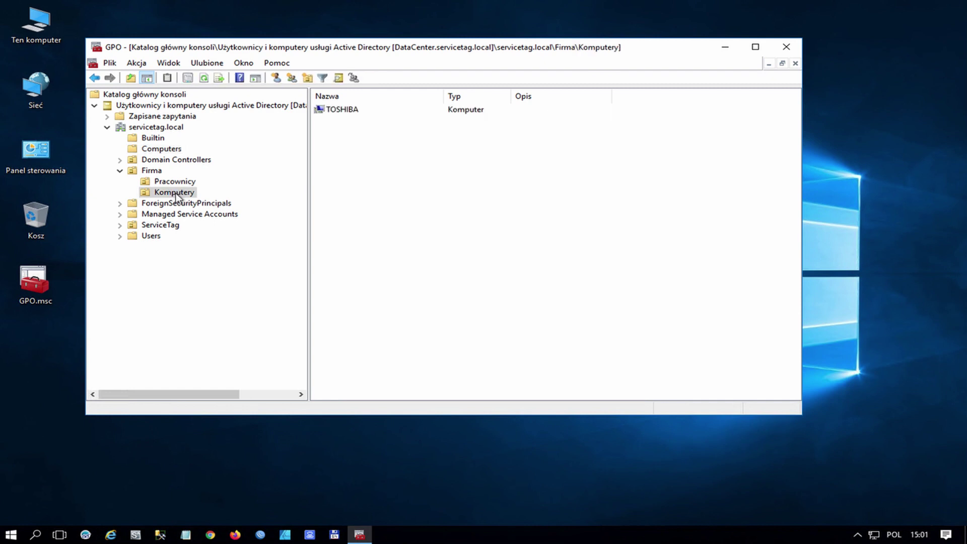
pyautogui.click(343, 115)
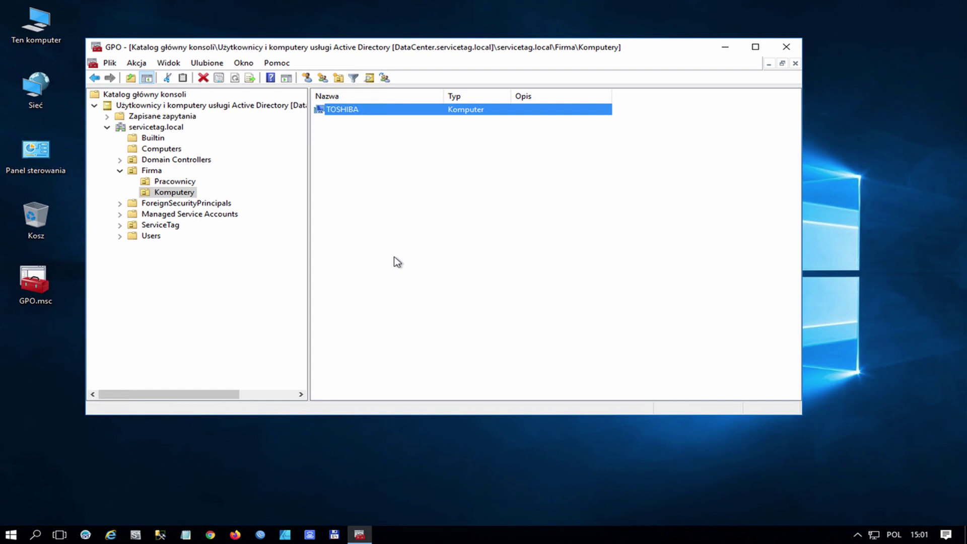
# Show the Pracownicy OU and widen the Typ column to reveal the group's full type.
pyautogui.moveTo(482, 48); pyautogui.dragTo(588, 42)
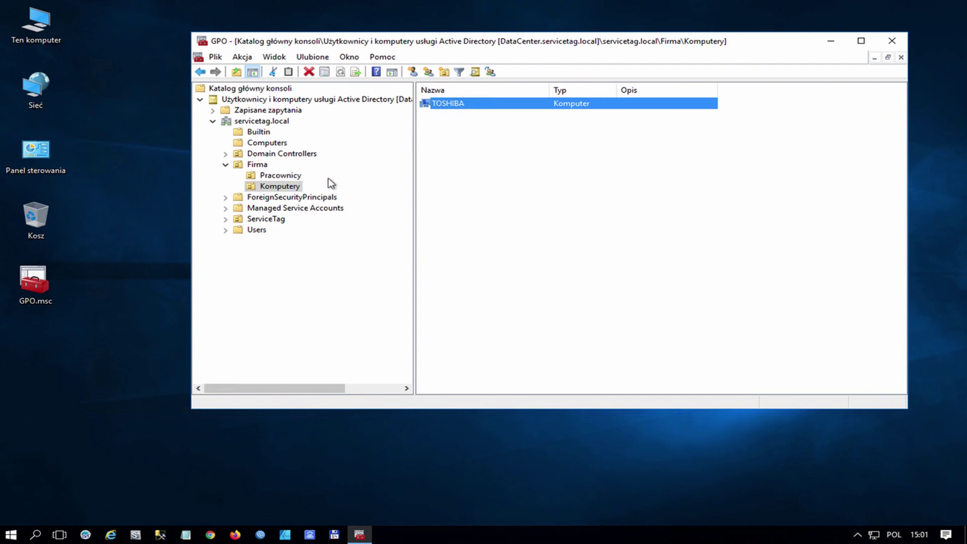
pyautogui.click(290, 179)
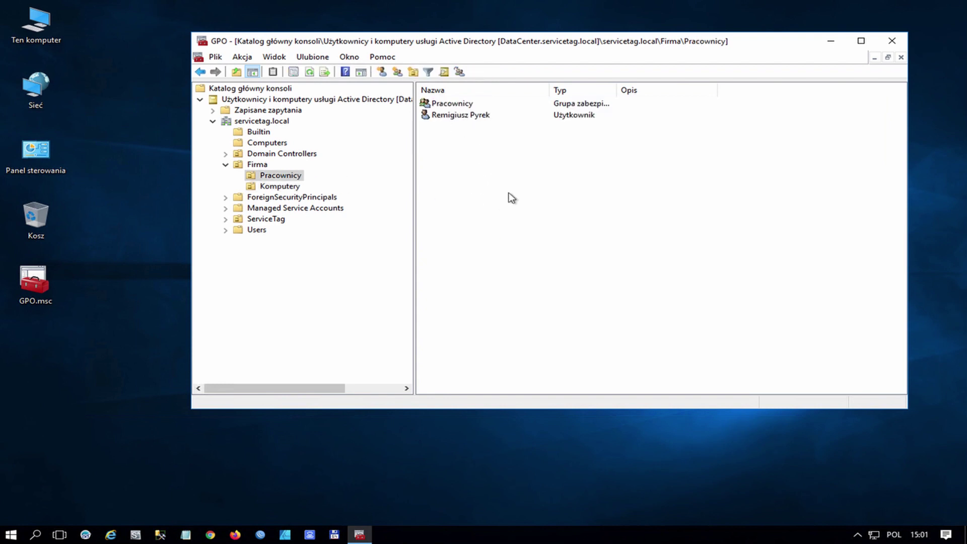
pyautogui.moveTo(616, 90); pyautogui.dragTo(675, 90)
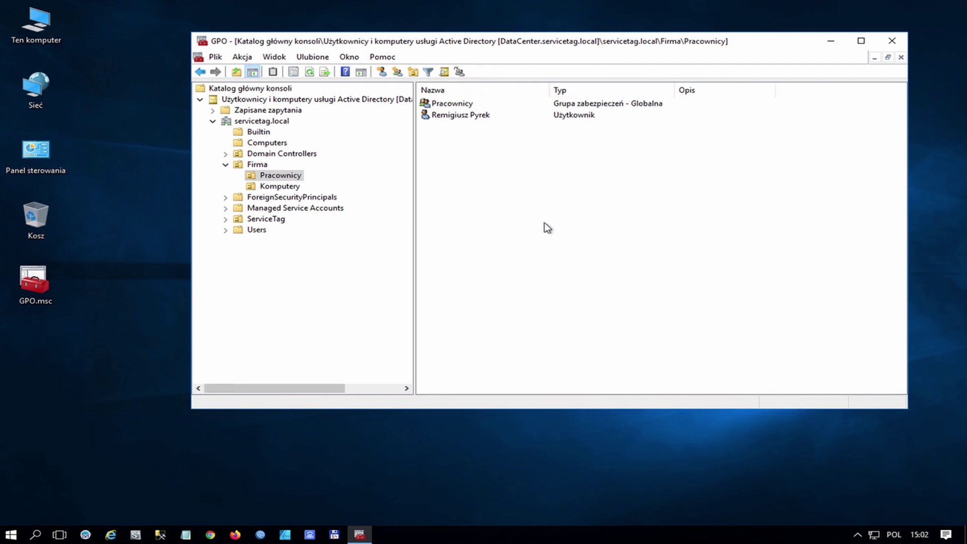
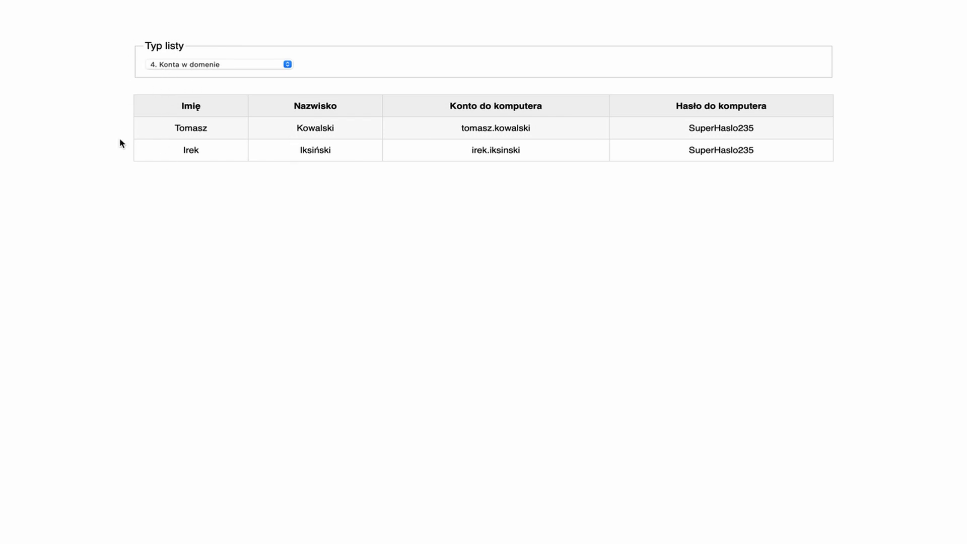
# Point out the first user's first name, surname, computer login and password in the table.
pyautogui.doubleClick(205, 129)
pyautogui.doubleClick(285, 131)
pyautogui.moveTo(462, 129); pyautogui.dragTo(539, 127)
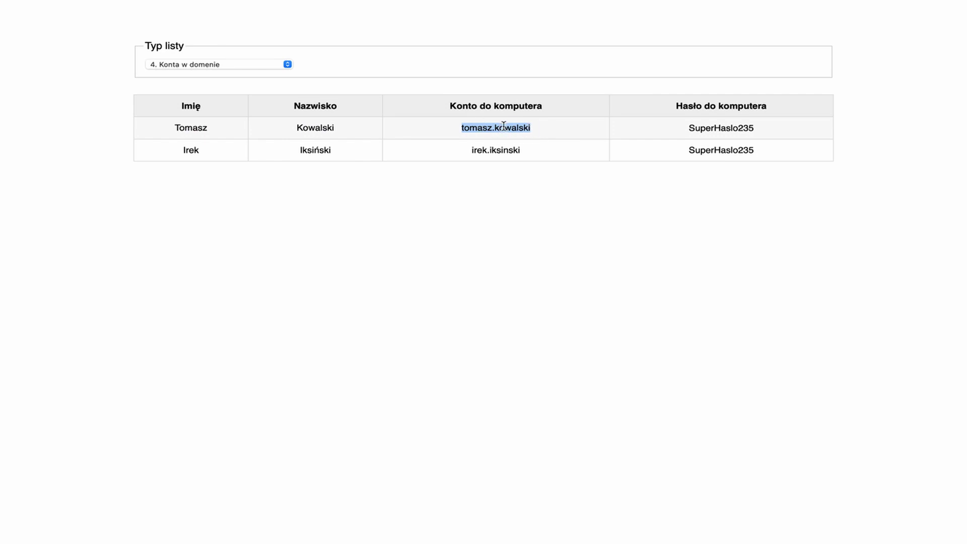
pyautogui.doubleClick(720, 126)
# Point out the second user's password and computer login, then show the Typ listy options.
pyautogui.doubleClick(724, 149)
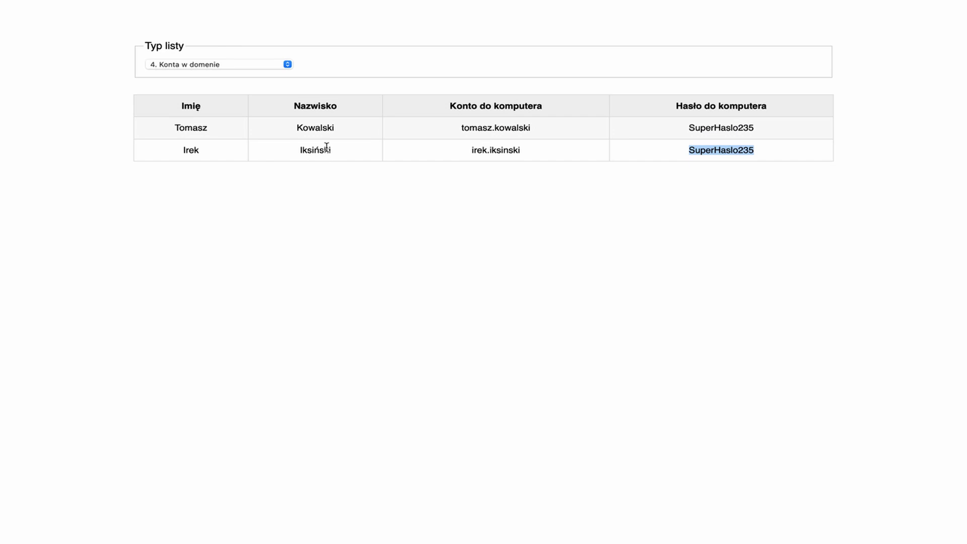
pyautogui.moveTo(461, 150); pyautogui.dragTo(527, 147)
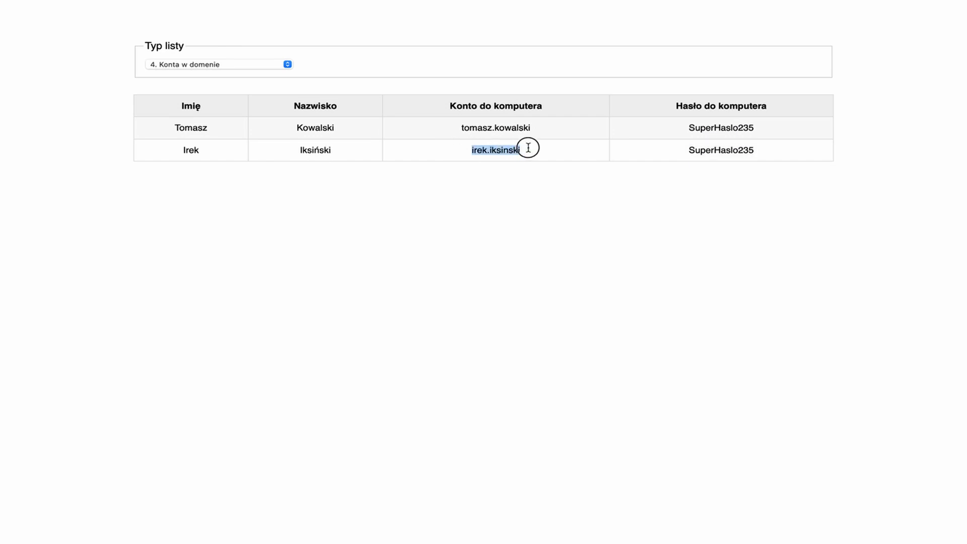
pyautogui.click(556, 155)
pyautogui.doubleClick(725, 149)
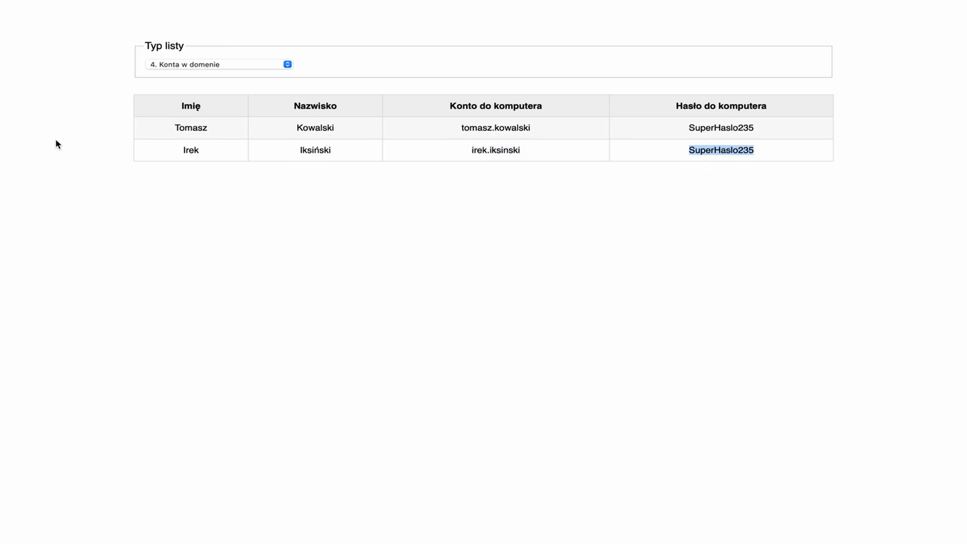
pyautogui.click(177, 64)
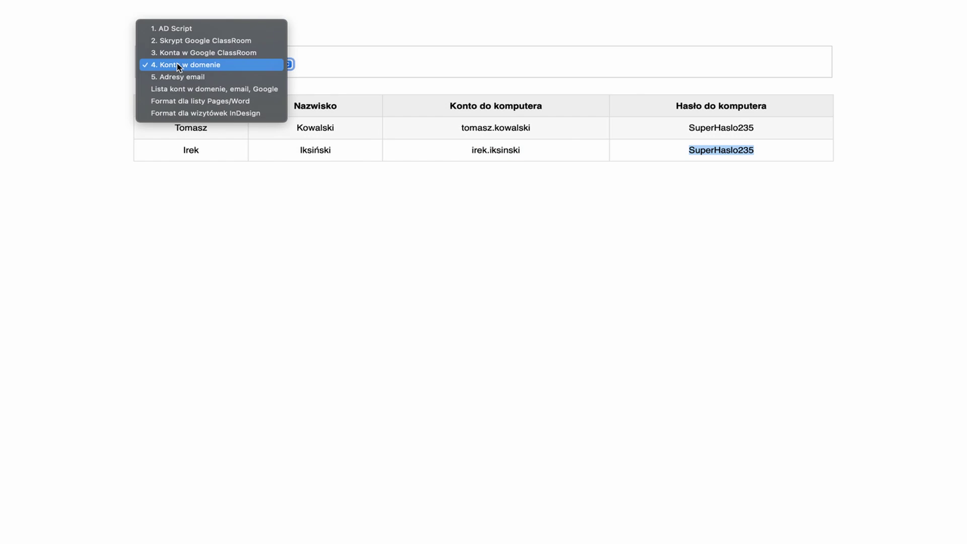
# Switch the list type to '1. AD Script' and point out the first command's first name and surname.
pyautogui.click(168, 29)
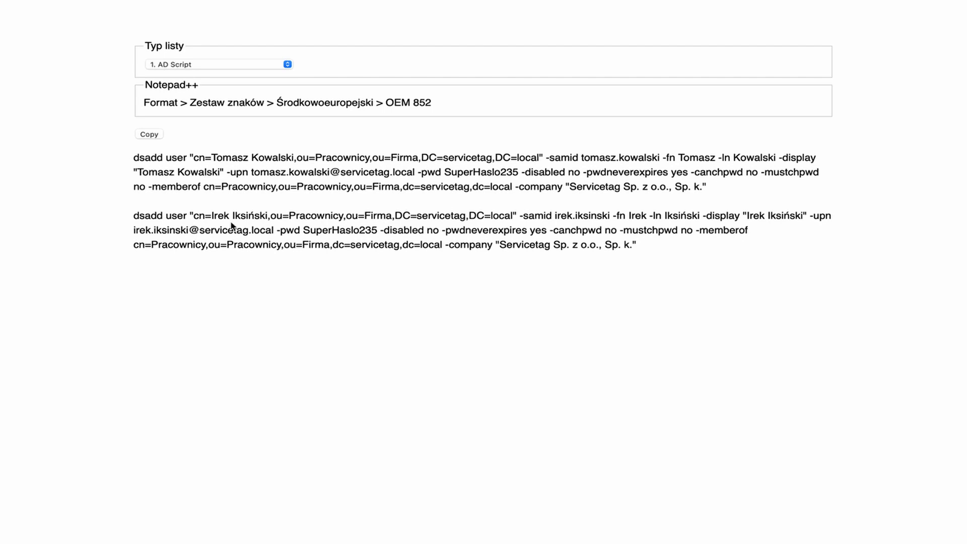
pyautogui.doubleClick(229, 157)
pyautogui.doubleClick(267, 156)
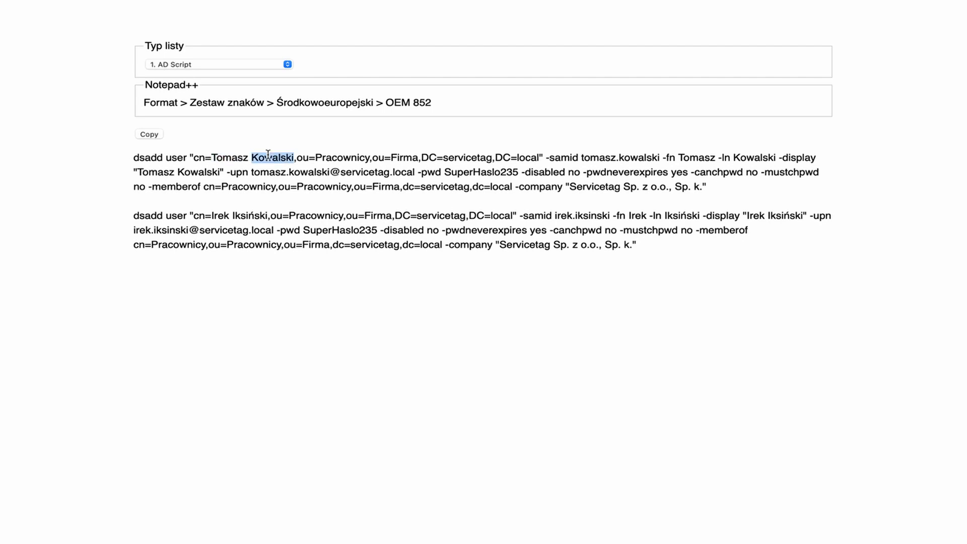
pyautogui.click(298, 162)
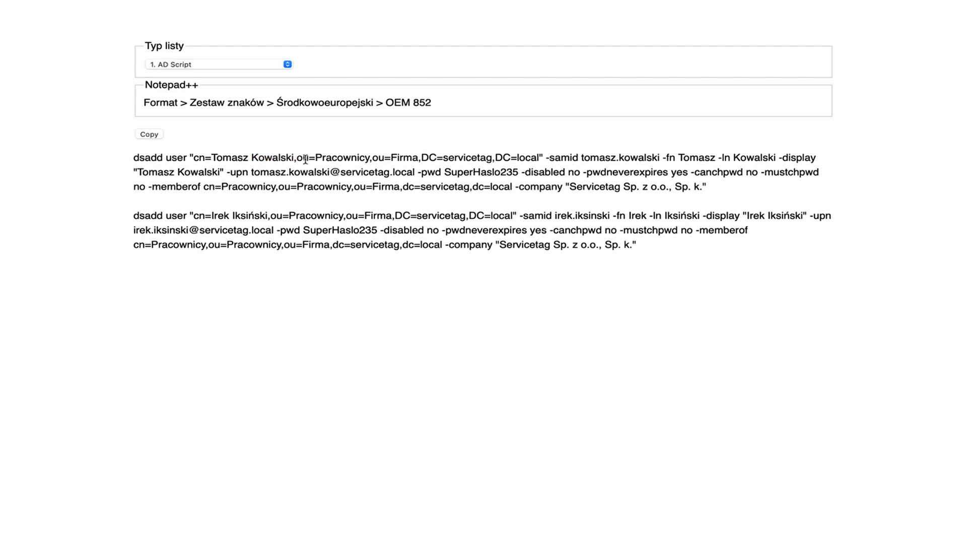
# Point out the ou=Pracownicy, ou=Firma path and servicetag.local domain in the first dsadd command.
pyautogui.doubleClick(338, 158)
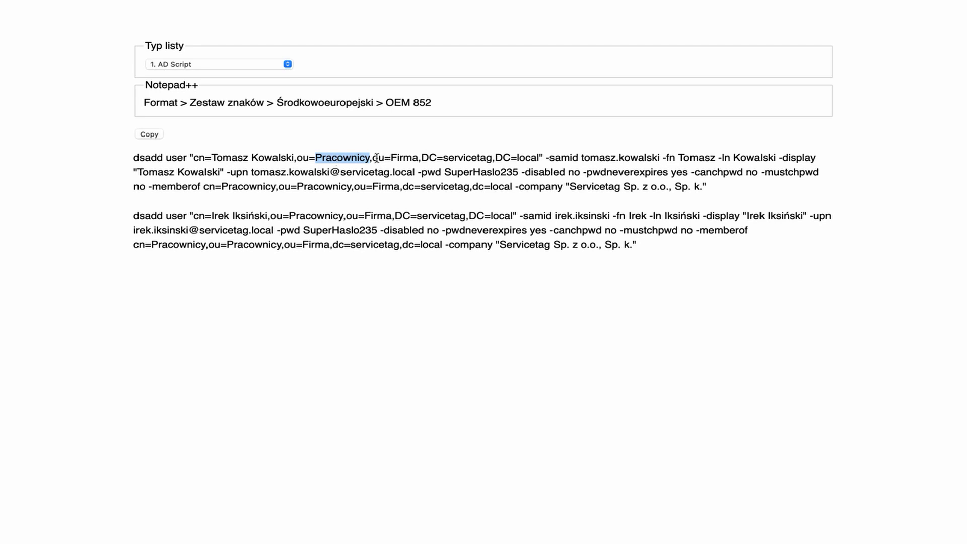
pyautogui.doubleClick(378, 158)
pyautogui.doubleClick(402, 158)
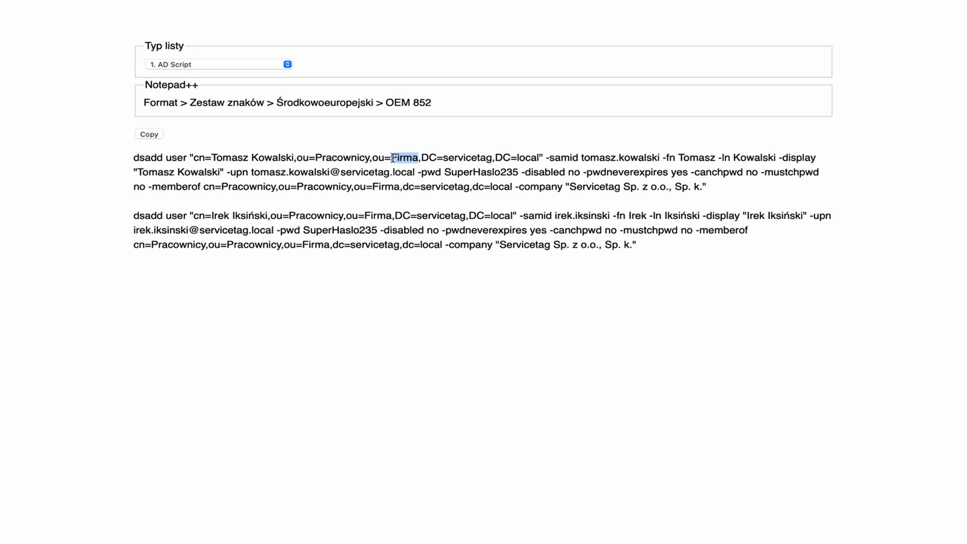
pyautogui.doubleClick(493, 158)
pyautogui.moveTo(539, 158); pyautogui.dragTo(437, 158)
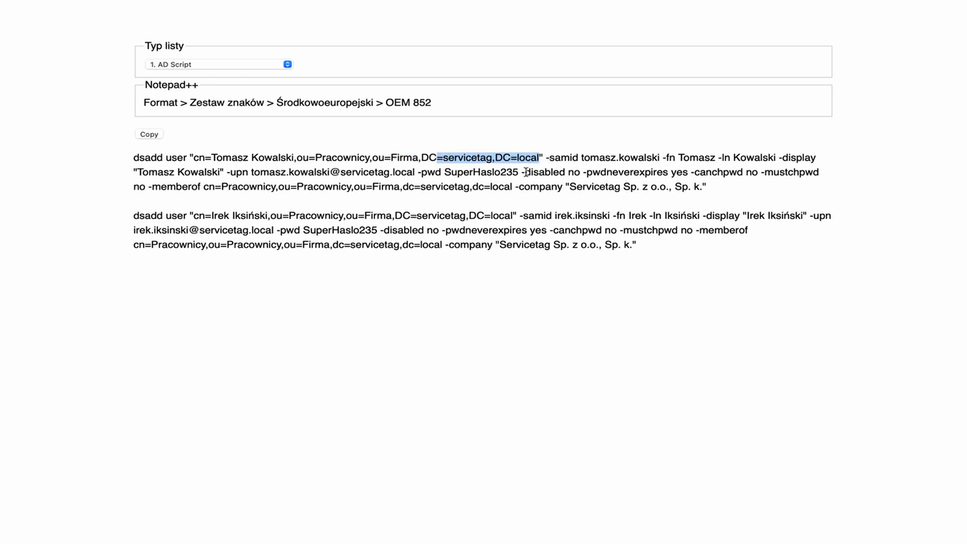
pyautogui.click(509, 145)
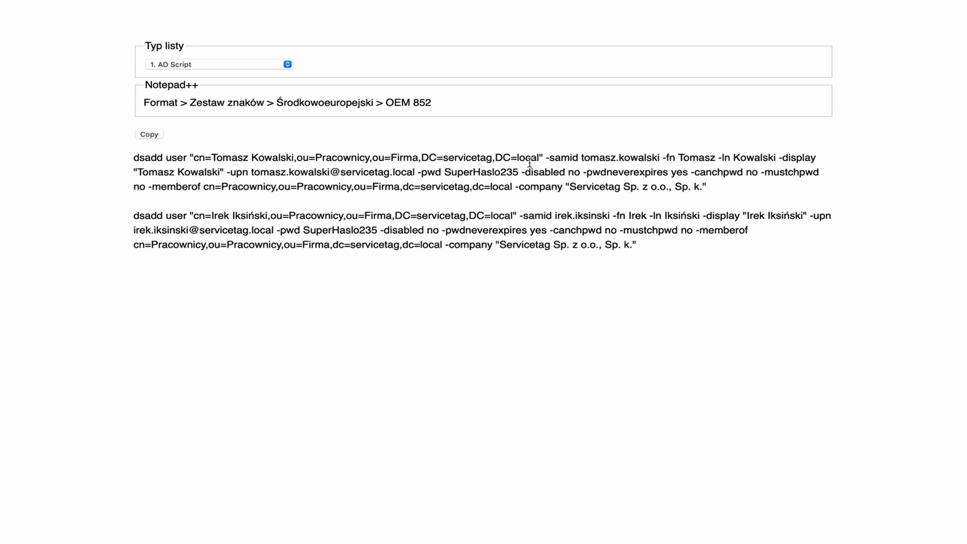
# Point out the 'local' and 'servicetag' domain parts, the Firma unit and the password value.
pyautogui.doubleClick(534, 152)
pyautogui.doubleClick(535, 153)
pyautogui.doubleClick(457, 153)
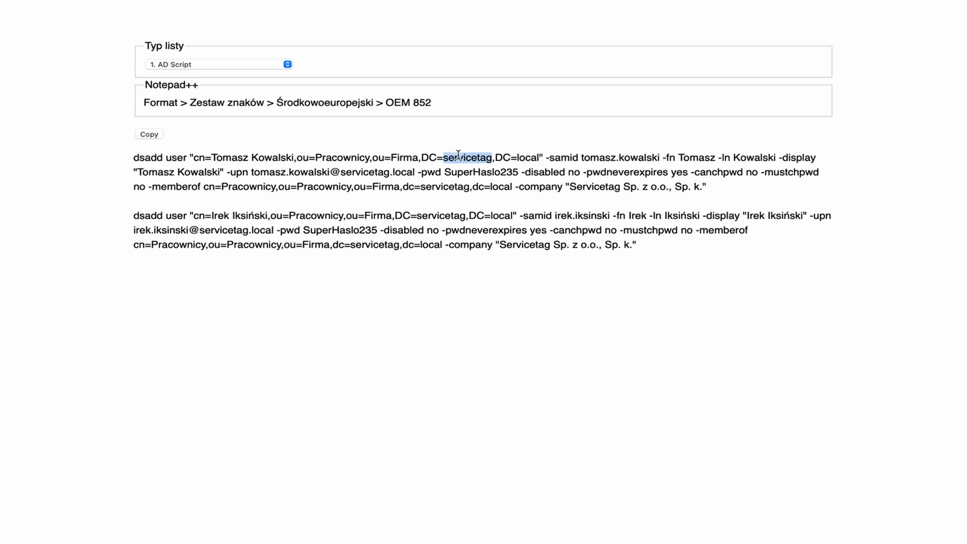
pyautogui.doubleClick(406, 157)
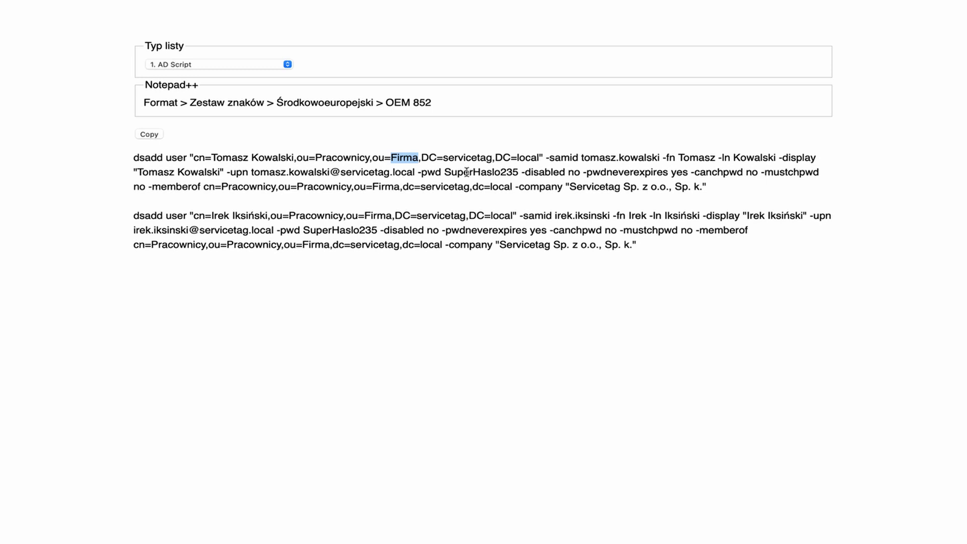
pyautogui.doubleClick(490, 171)
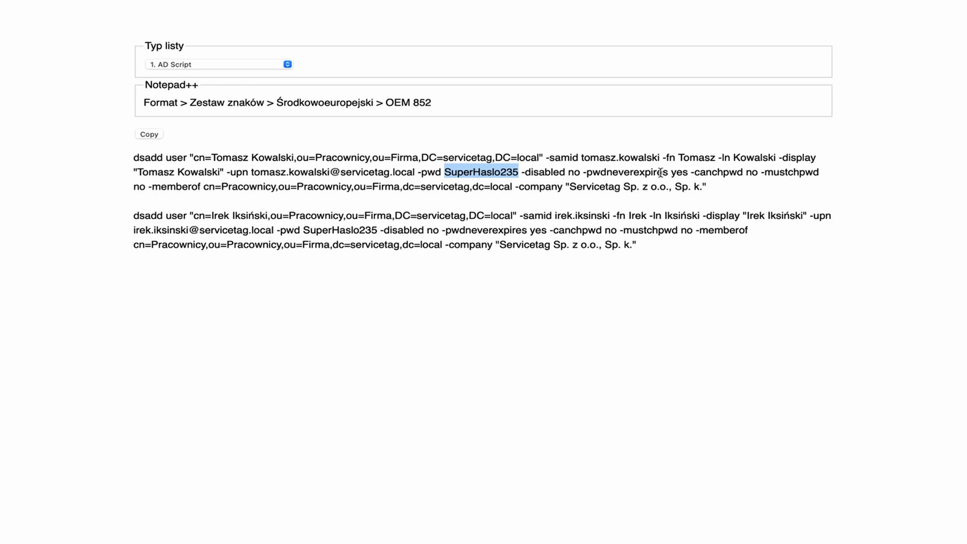
# Point out the password-never-expires 'yes', change-password 'no' and mustchpwd 'no' values.
pyautogui.doubleClick(680, 172)
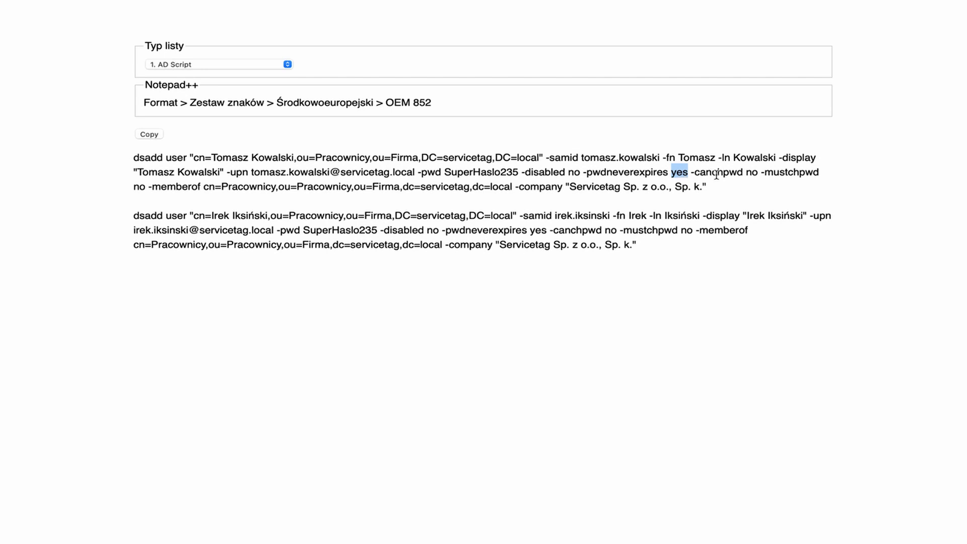
pyautogui.doubleClick(751, 172)
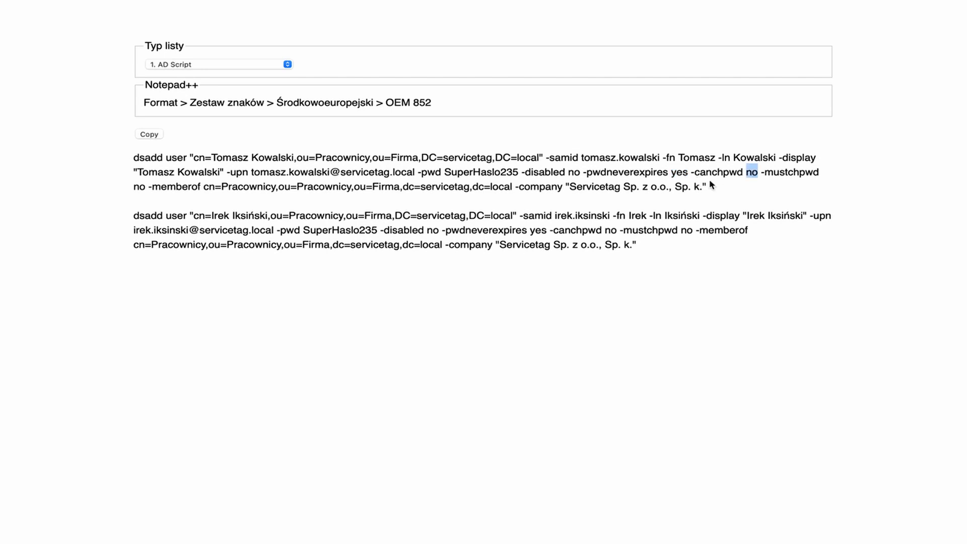
pyautogui.click(750, 174)
pyautogui.doubleClick(750, 173)
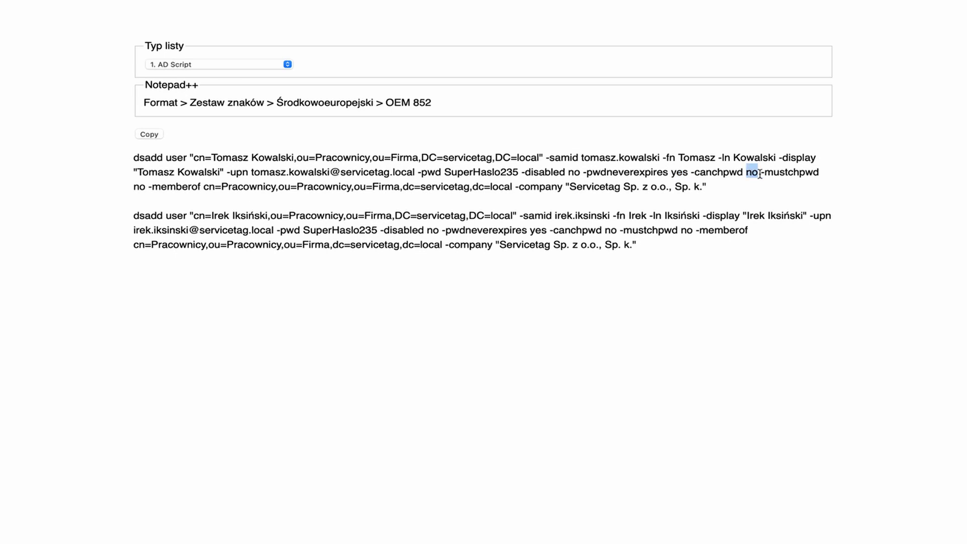
pyautogui.doubleClick(789, 173)
pyautogui.click(135, 187)
pyautogui.doubleClick(136, 186)
# Point out the memberof Pracownicy group and company option, then copy both dsadd commands.
pyautogui.doubleClick(175, 188)
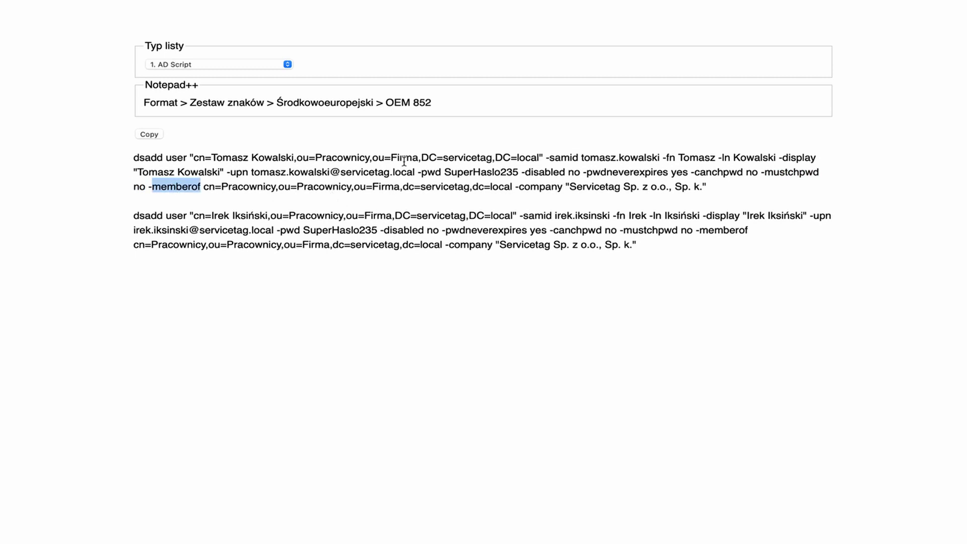
pyautogui.doubleClick(239, 185)
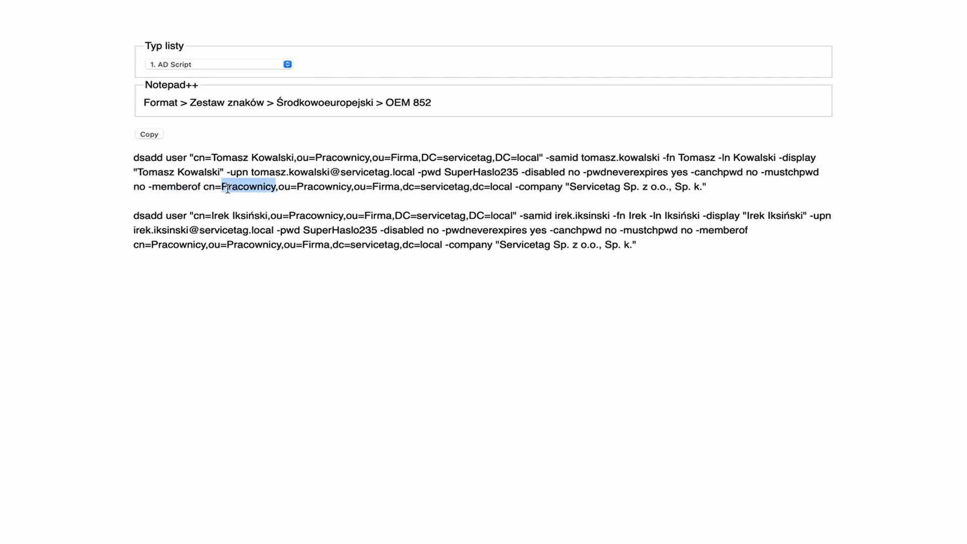
pyautogui.doubleClick(554, 188)
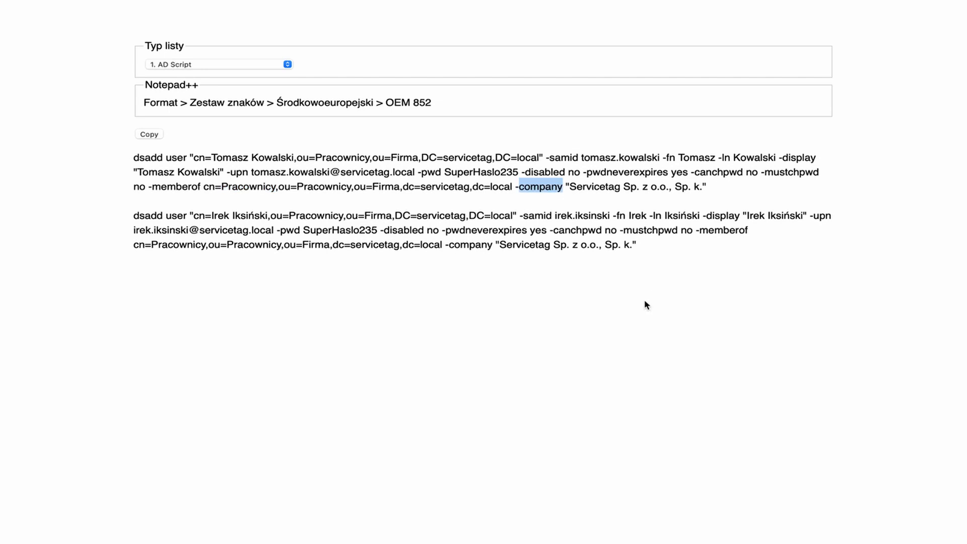
pyautogui.click(151, 135)
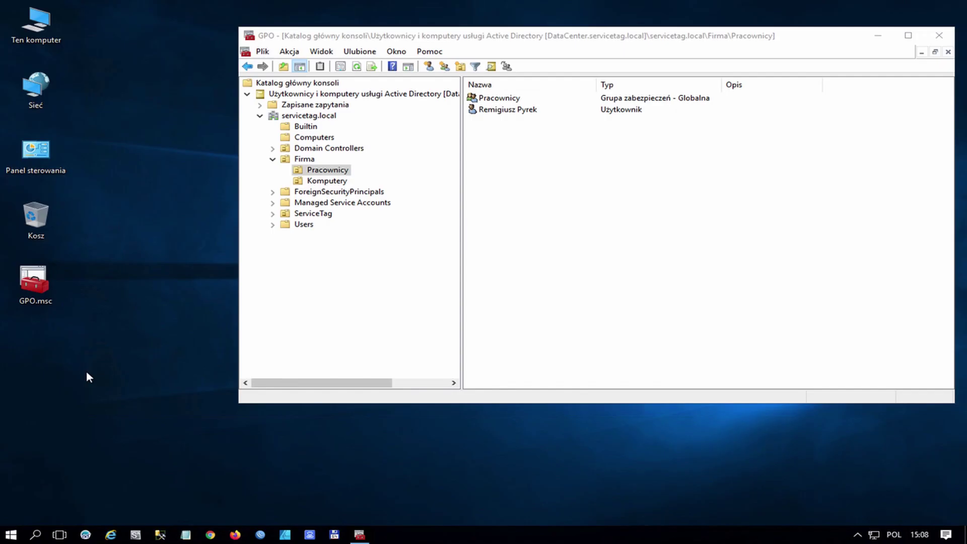
# Create a new text document on the desktop and rename it to addUser.bat, accepting the extension change.
pyautogui.rightClick(86, 373)
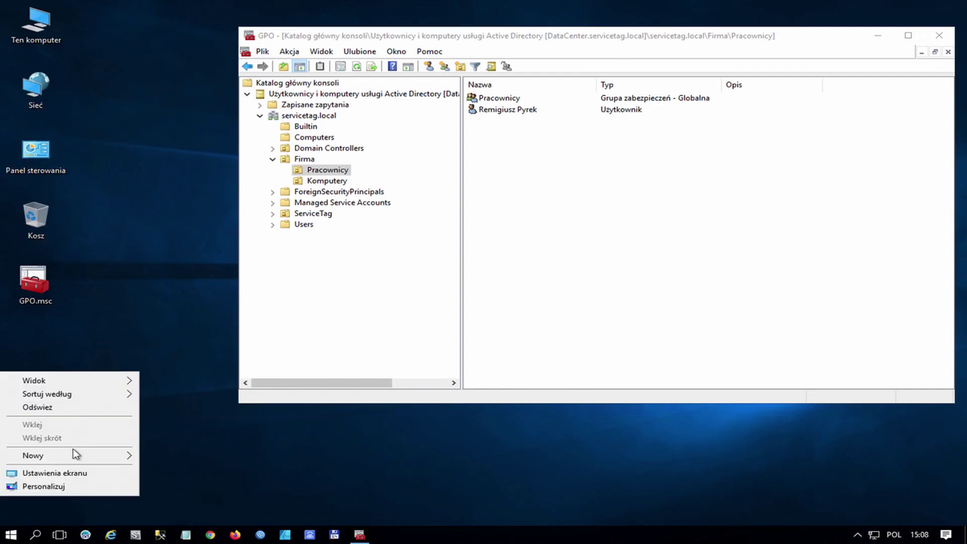
pyautogui.moveTo(92, 462)
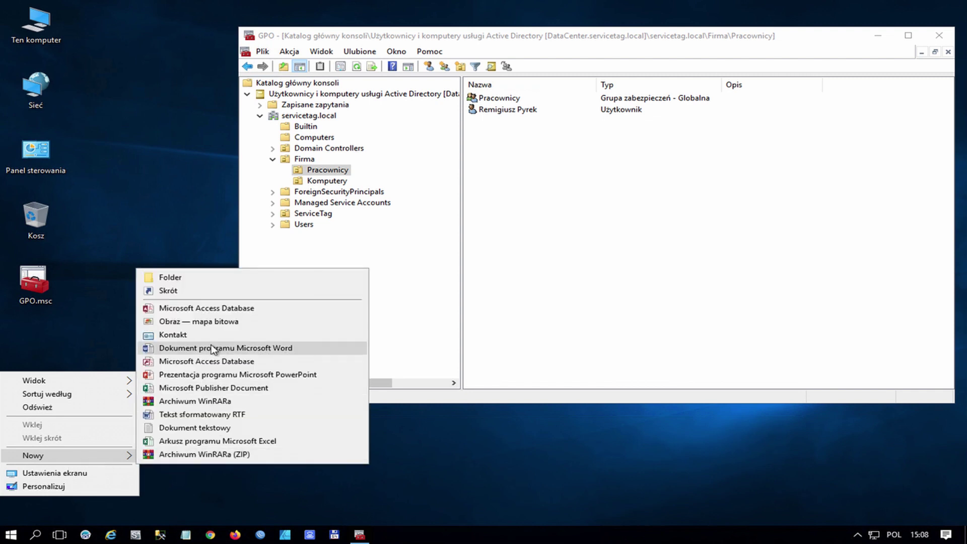
pyautogui.click(190, 428)
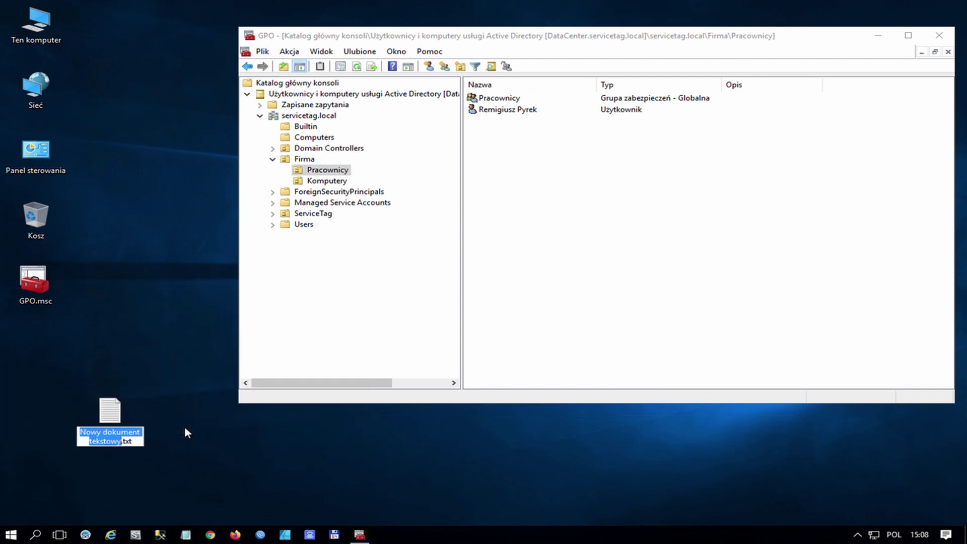
pyautogui.write('addUser')
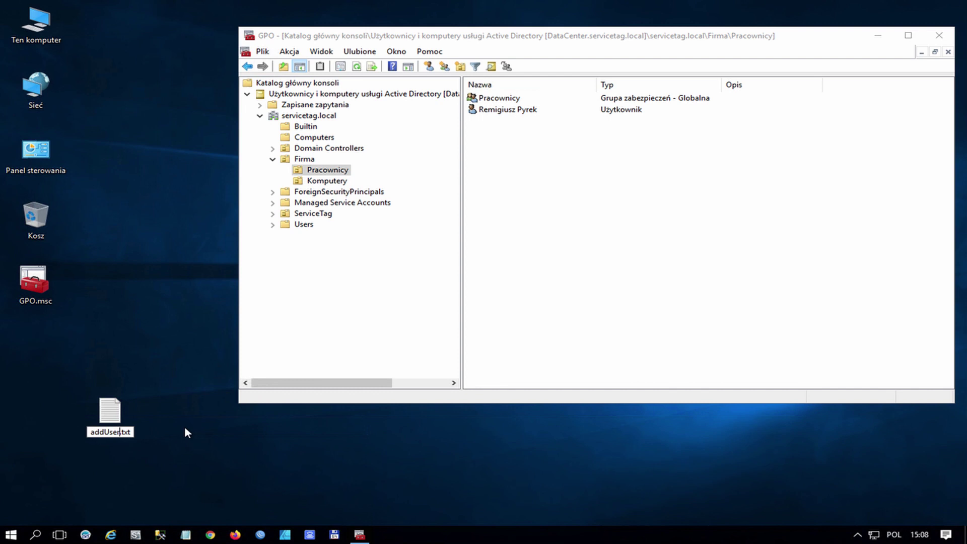
pyautogui.press('Right')
pyautogui.press('BackSpace')
pyautogui.press('BackSpace')
pyautogui.press('BackSpace')
pyautogui.write('bat')
pyautogui.press('Return')
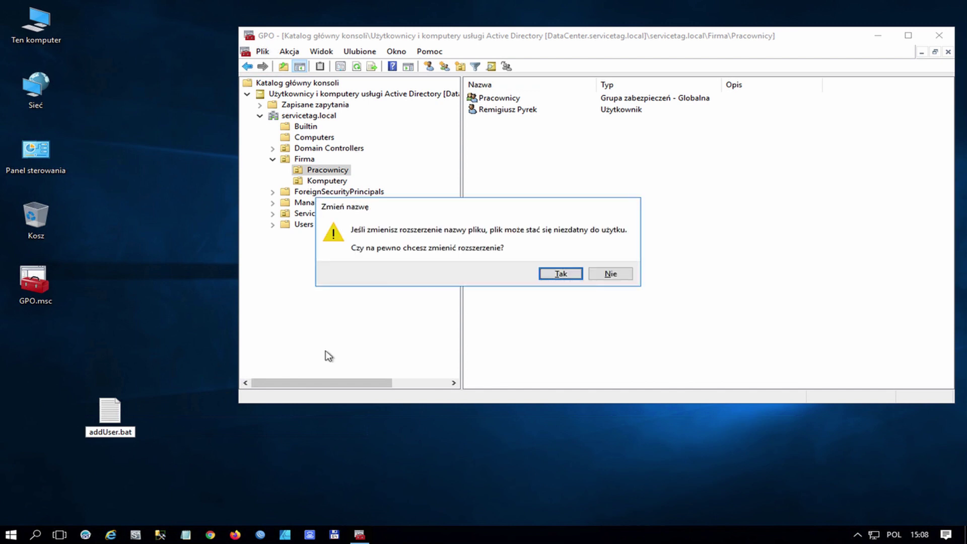
pyautogui.click(563, 276)
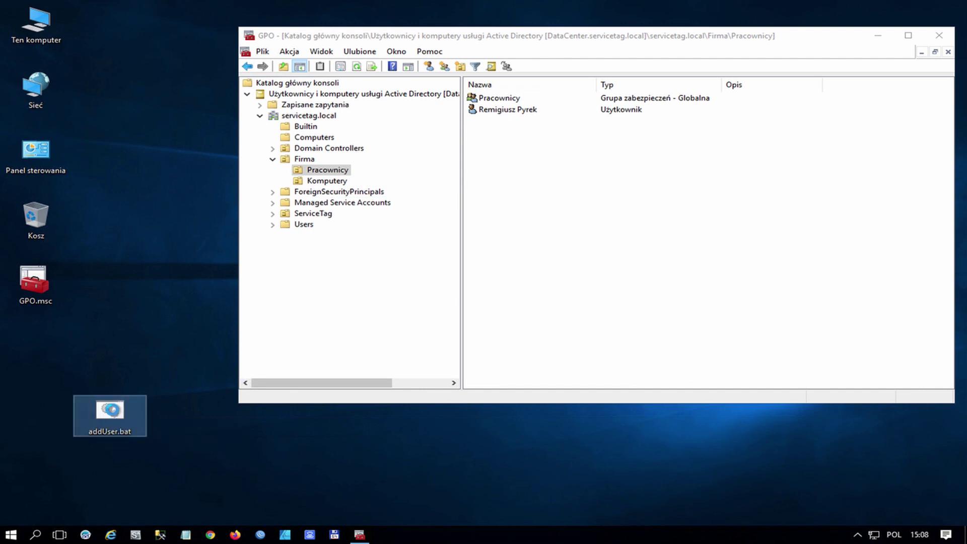
# Open the Ten komputer File Explorer window with Win+E.
pyautogui.rightClick(113, 412)
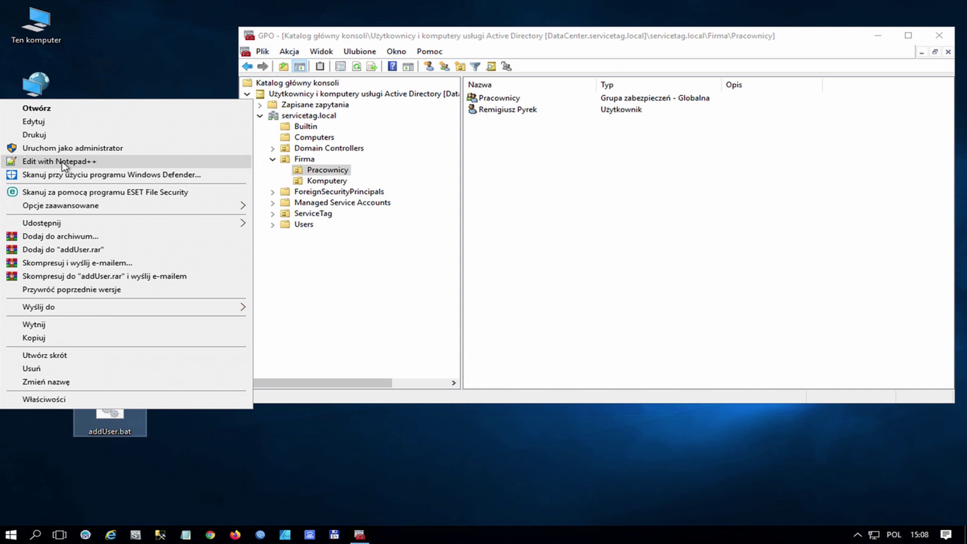
pyautogui.click(217, 433)
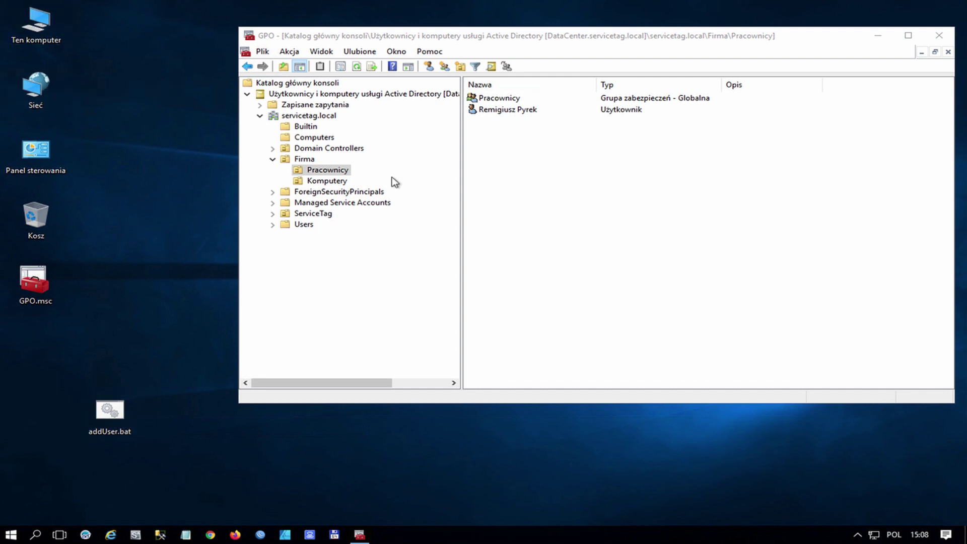
pyautogui.press('super+e')
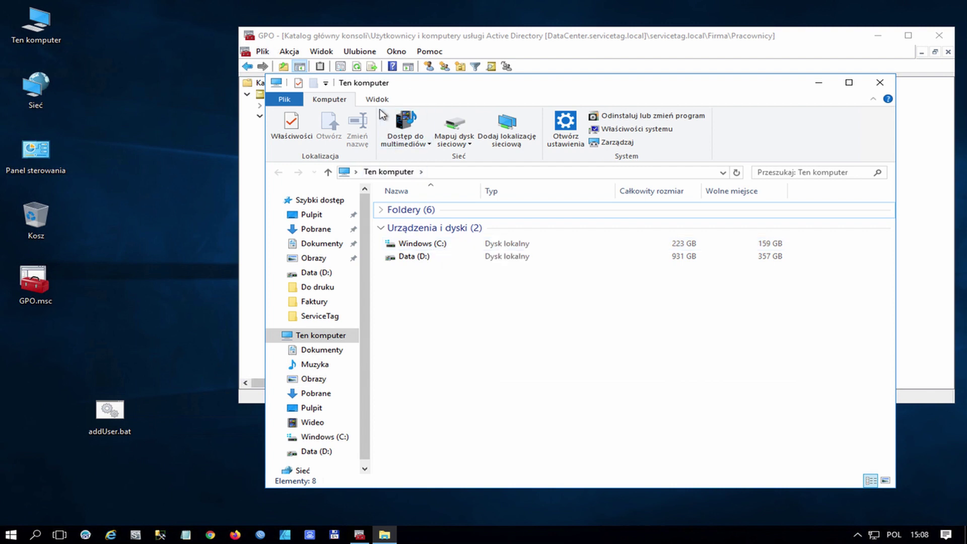
# Turn Rozszerzenia nazw plików off and back on in the Widok tab, then close Explorer.
pyautogui.click(381, 103)
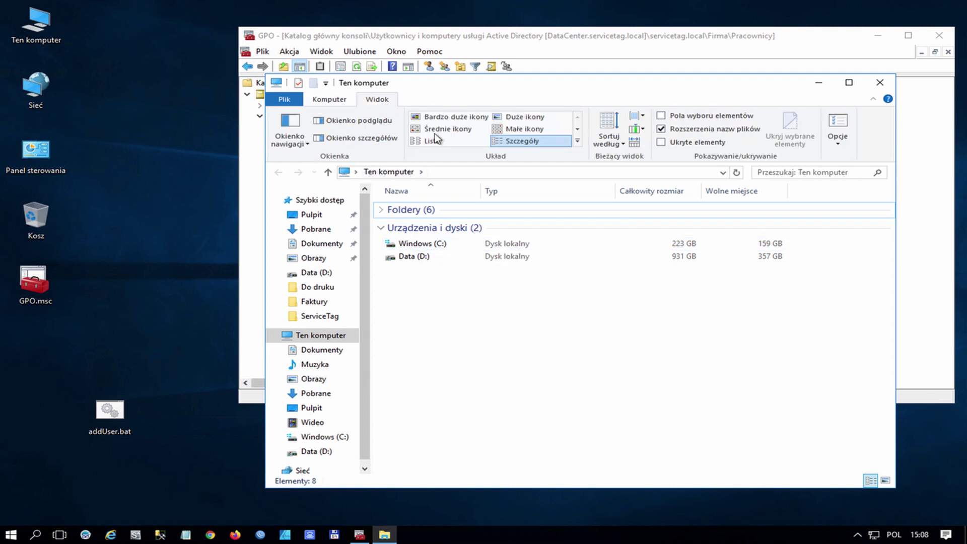
pyautogui.click(686, 132)
pyautogui.click(661, 129)
pyautogui.click(880, 83)
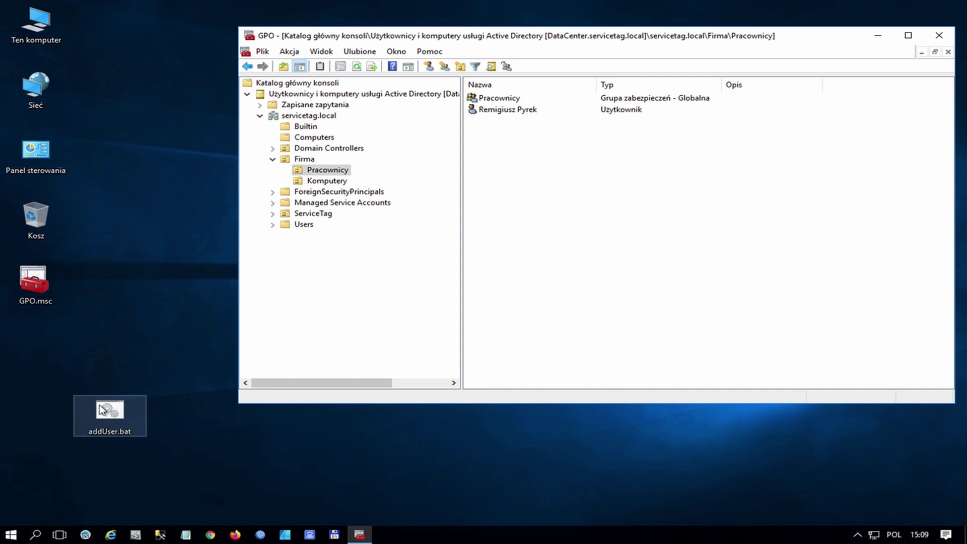
# Edit addUser.bat in Notepad++ and paste in both dsadd user commands.
pyautogui.rightClick(113, 408)
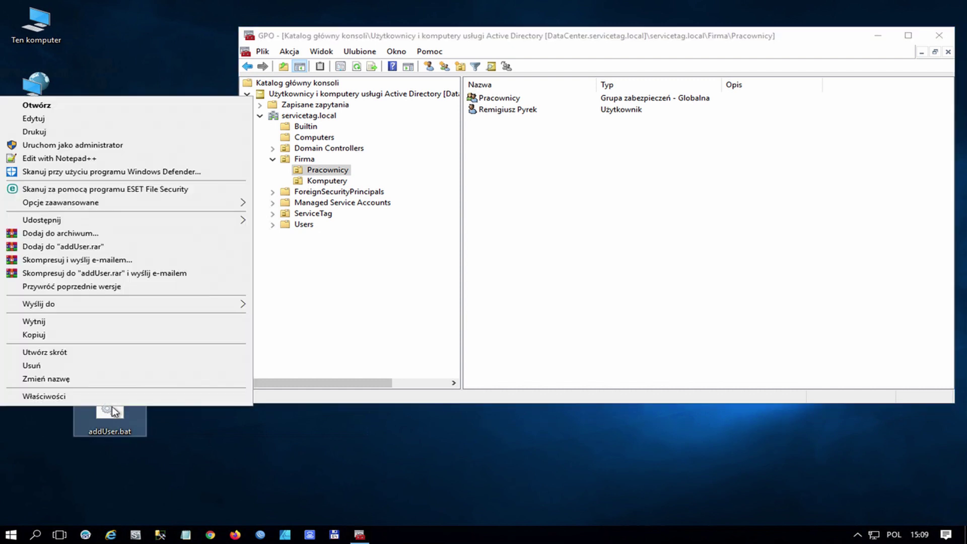
pyautogui.click(71, 159)
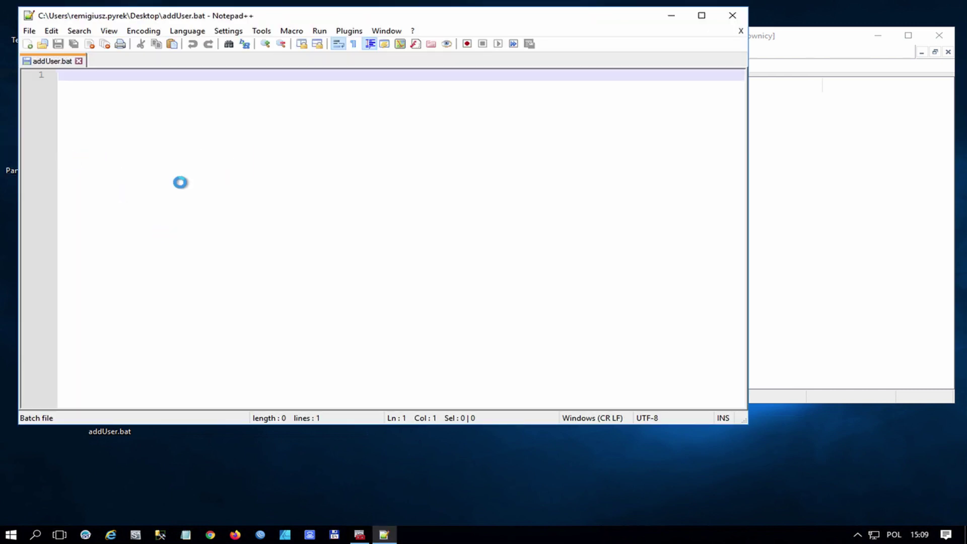
pyautogui.hotkey('ctrl', 'v')
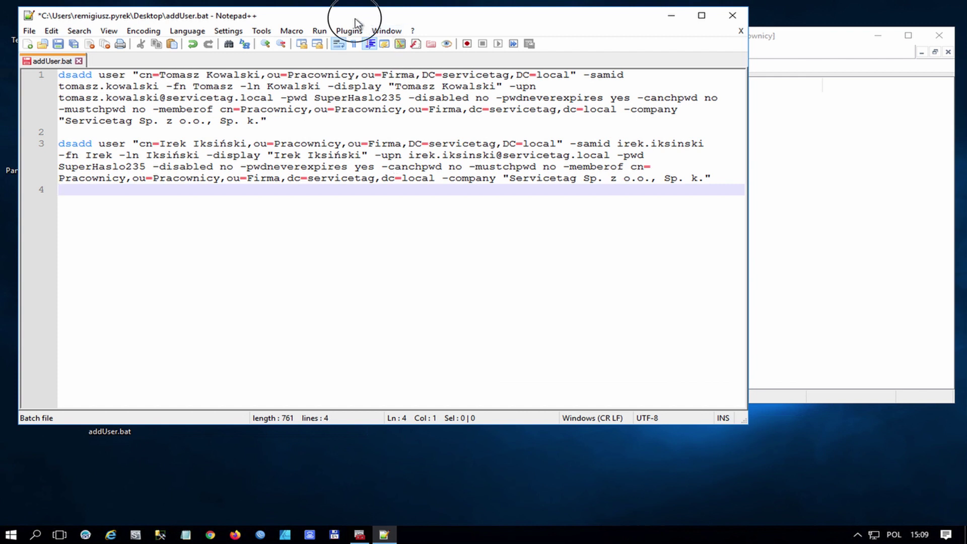
pyautogui.moveTo(360, 21); pyautogui.dragTo(448, 58)
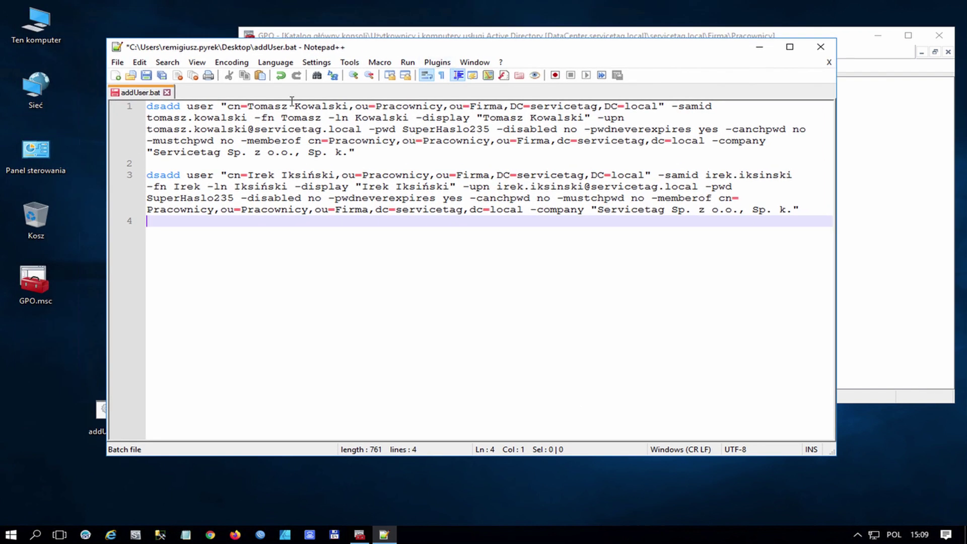
# Convert addUser.bat to Central European OEM 852 encoding, confirming the save.
pyautogui.click(230, 63)
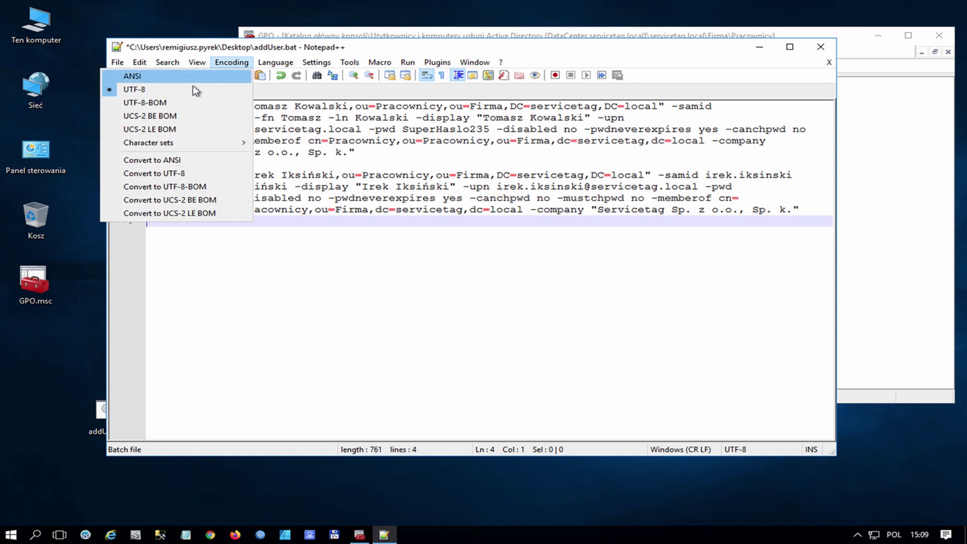
pyautogui.moveTo(195, 150)
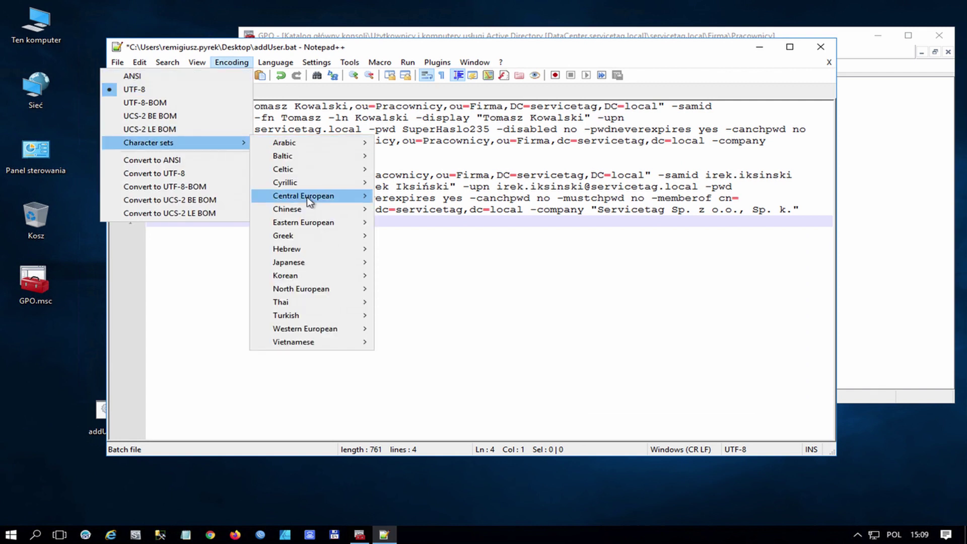
pyautogui.moveTo(323, 196)
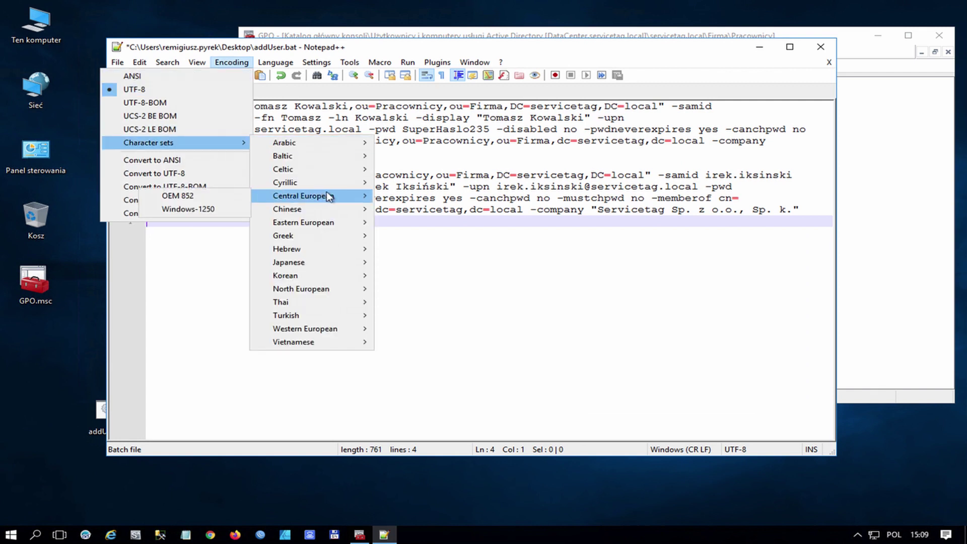
pyautogui.click(198, 197)
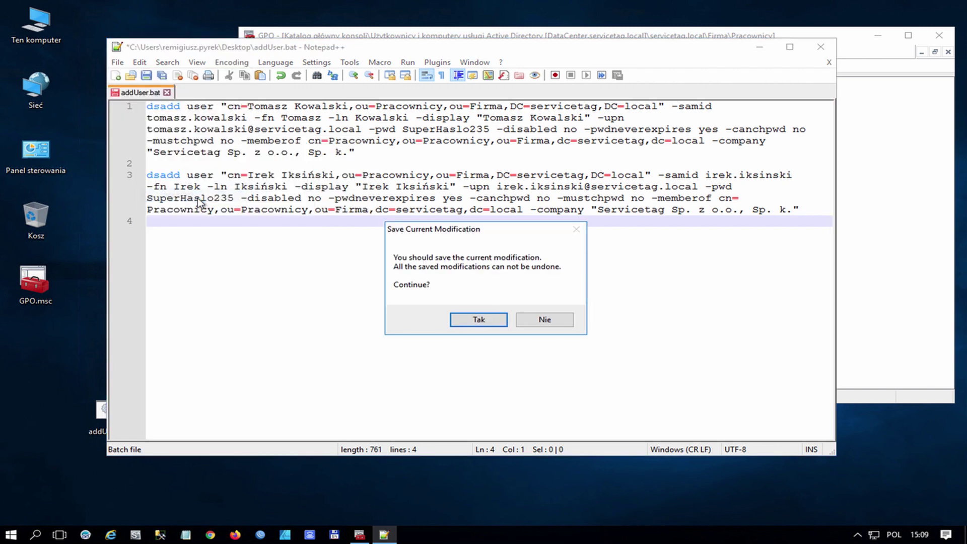
pyautogui.click(472, 319)
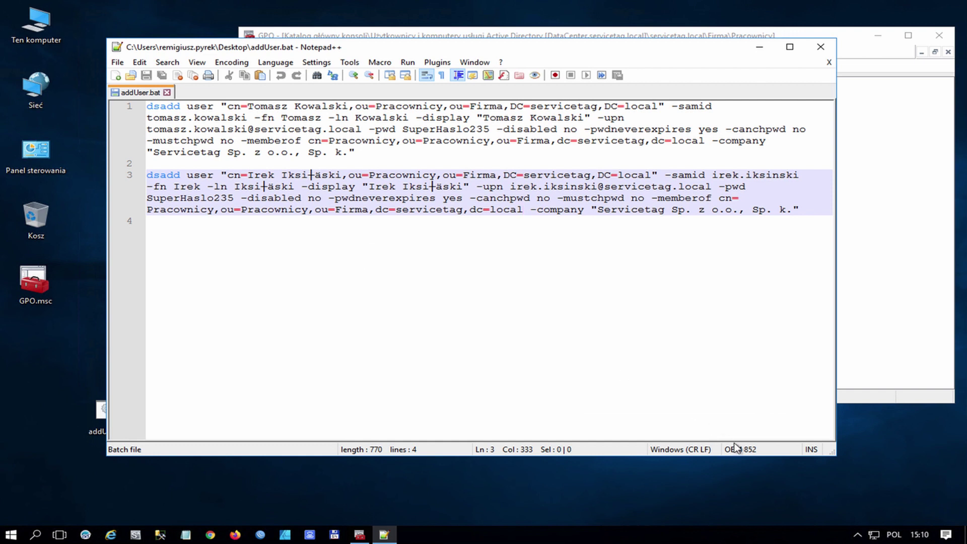
# Replace the garbled contents with the re-pasted dsadd commands and save addUser.bat.
pyautogui.click(580, 220)
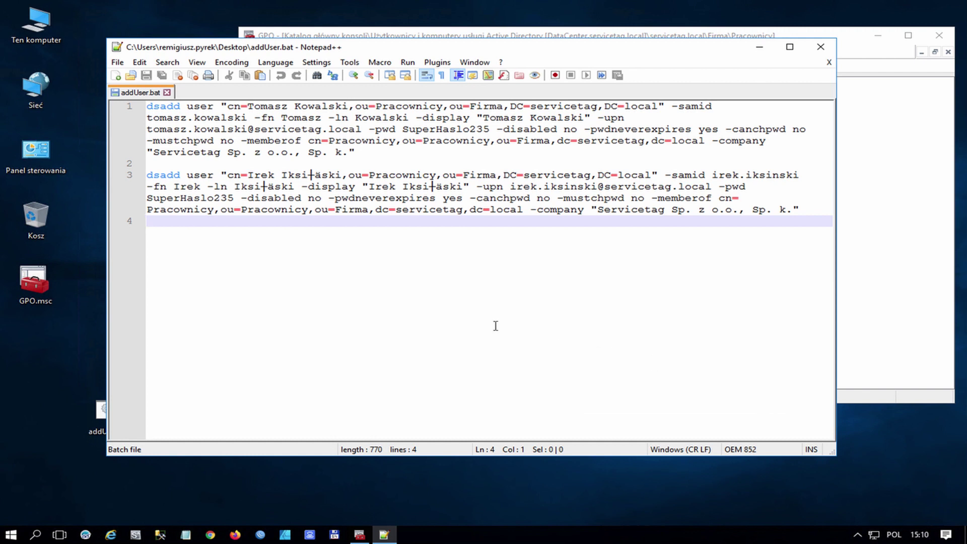
pyautogui.hotkey('ctrl', 'a')
pyautogui.press('Delete')
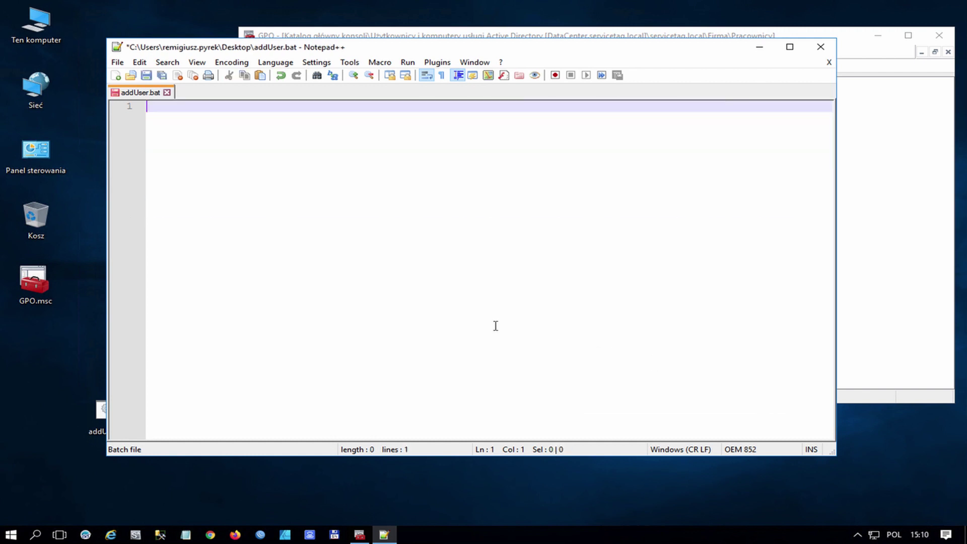
pyautogui.hotkey('ctrl', 'v')
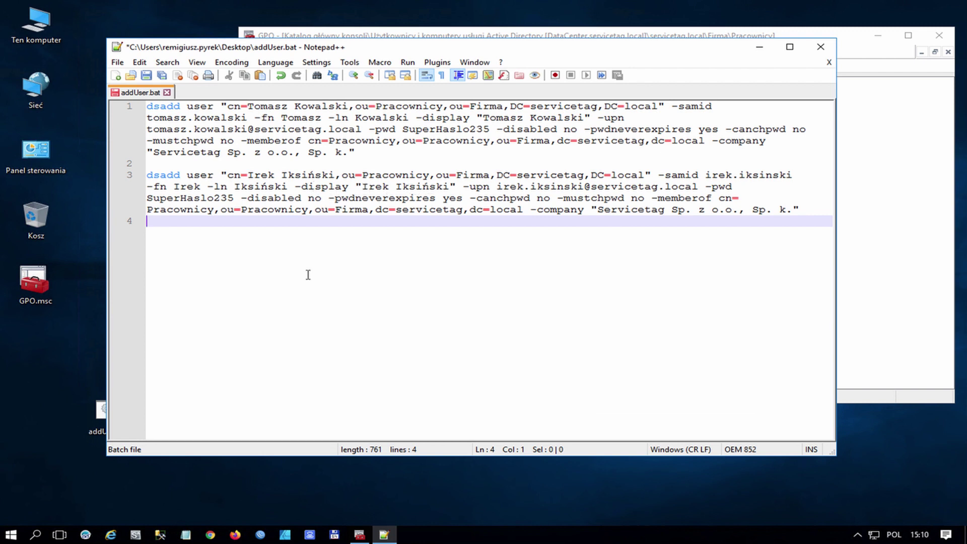
pyautogui.hotkey('ctrl', 's')
pyautogui.click(39, 367)
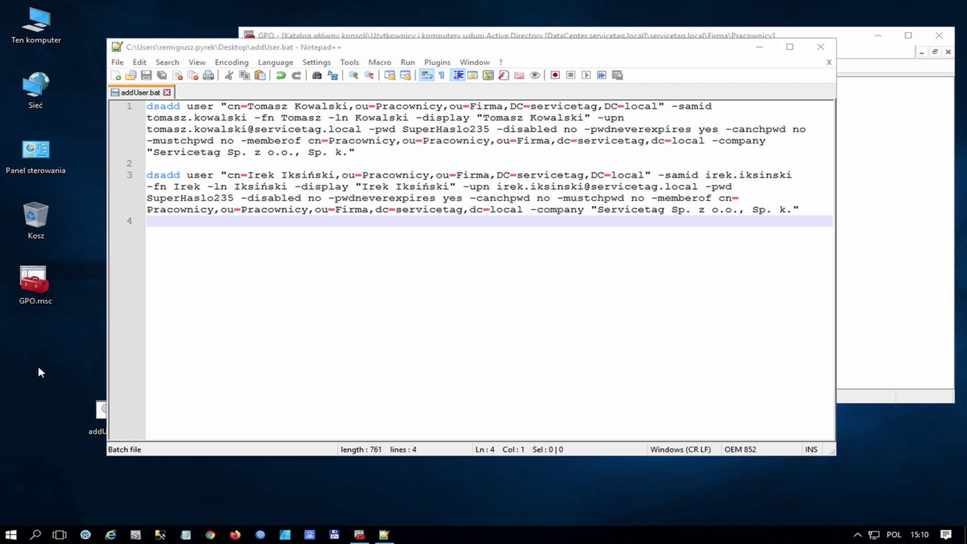
# Launch a regular Command Prompt via the Run dialog with cmd.
pyautogui.press('super+r')
pyautogui.write('cmd')
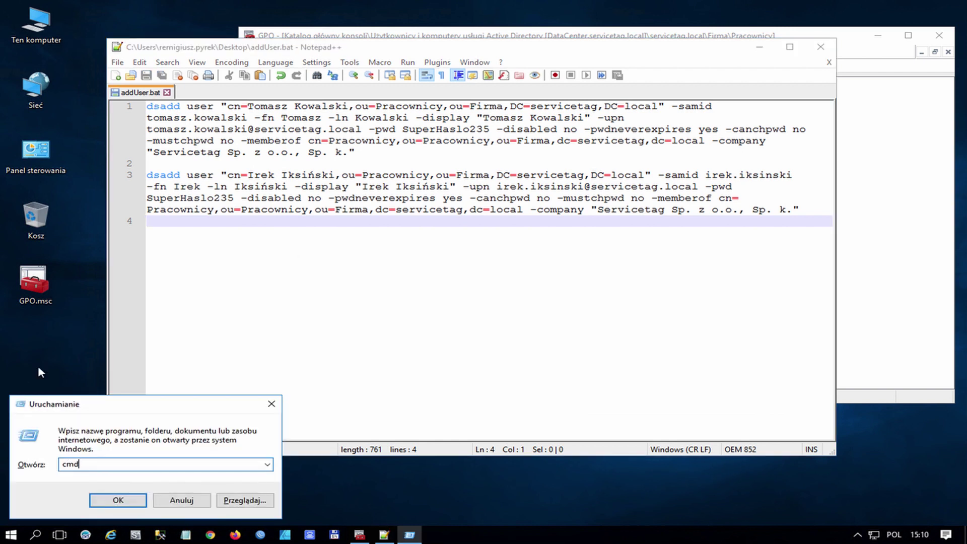
pyautogui.press('Return')
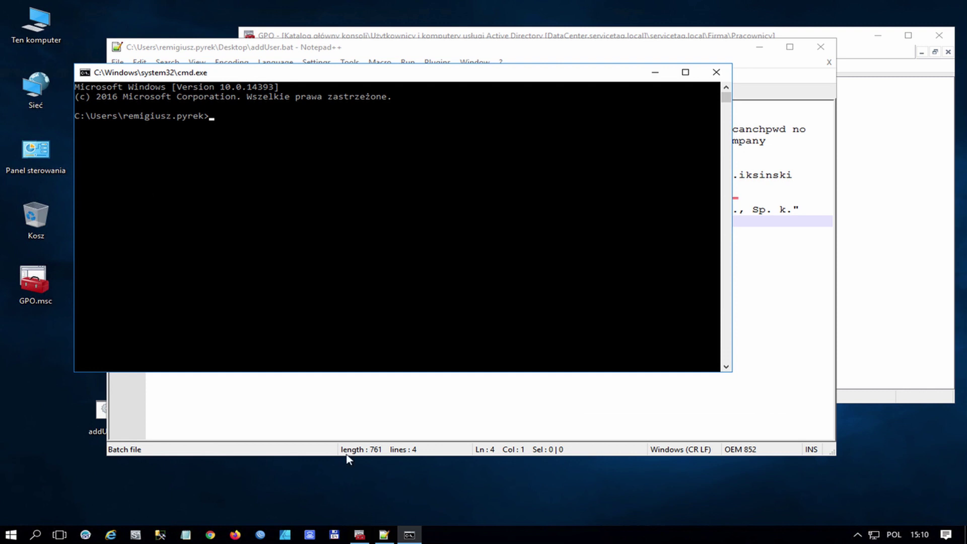
# Start a second Command Prompt as administrator and move it below the first.
pyautogui.rightClick(409, 537)
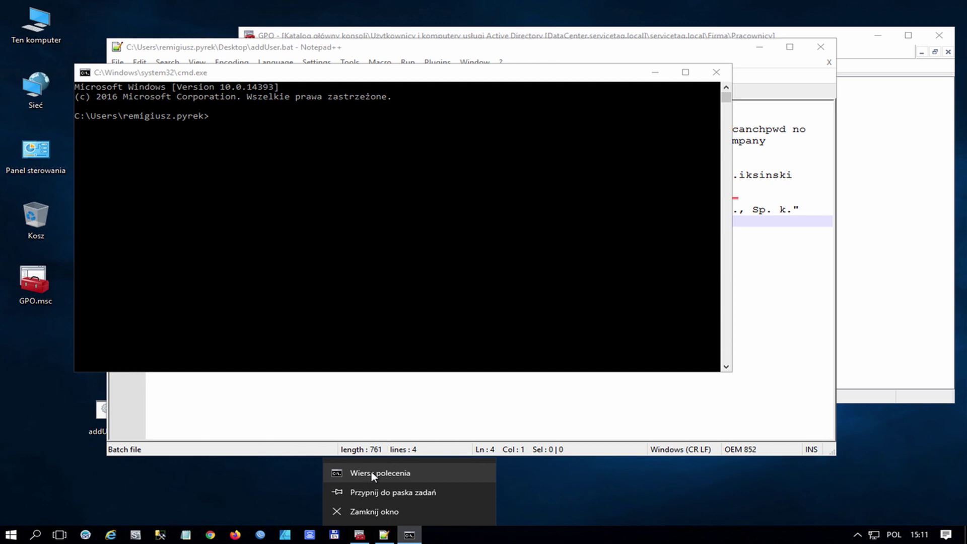
pyautogui.rightClick(372, 474)
pyautogui.click(401, 413)
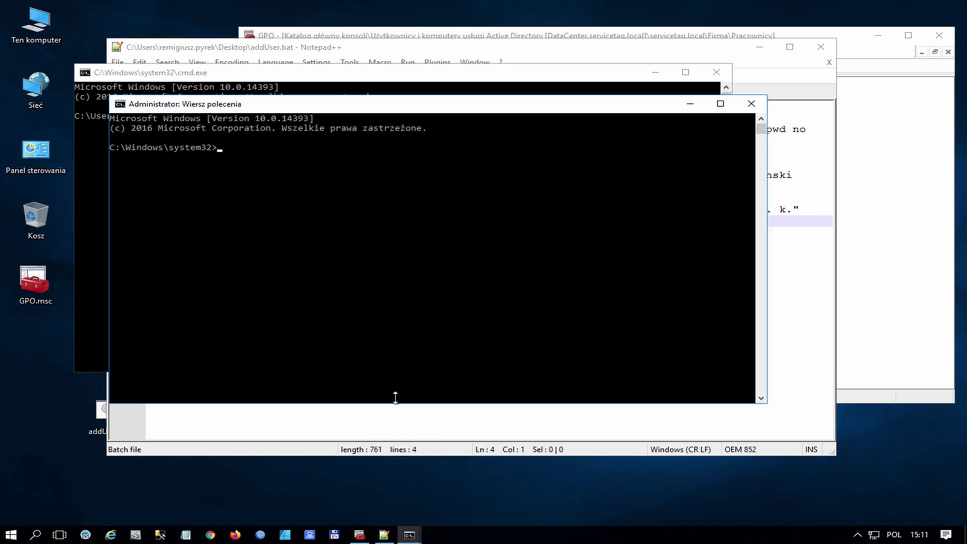
pyautogui.moveTo(291, 104); pyautogui.dragTo(287, 159)
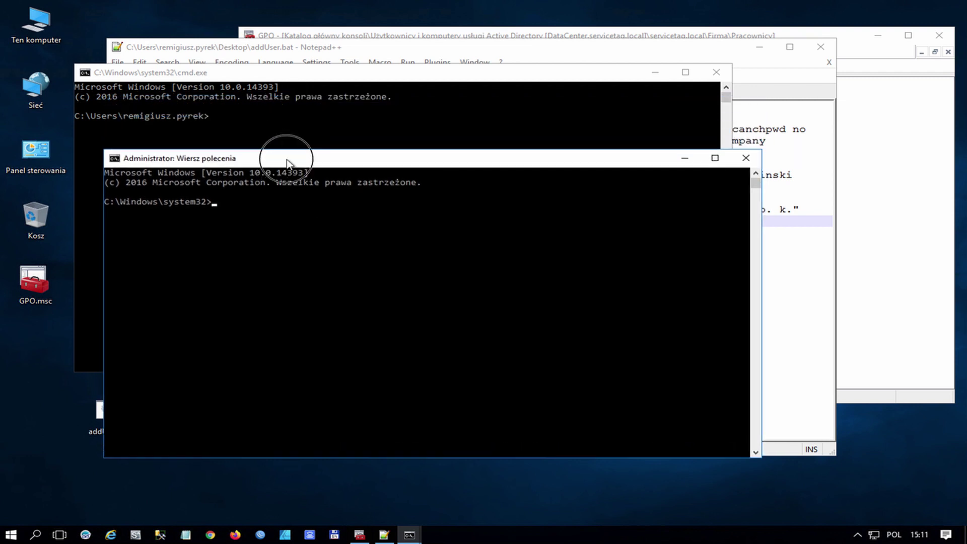